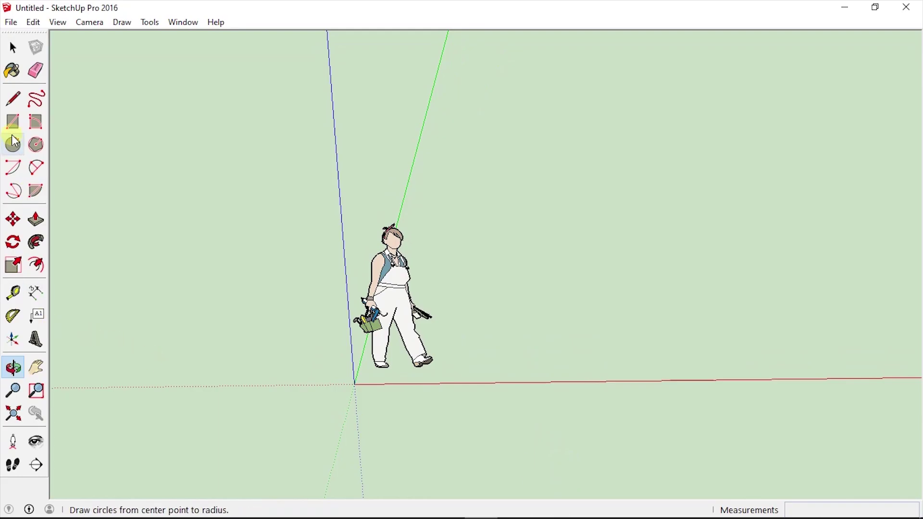
# Draw a 6 m by 5 m rectangular floor face on the ground plane
pyautogui.click(13, 121)
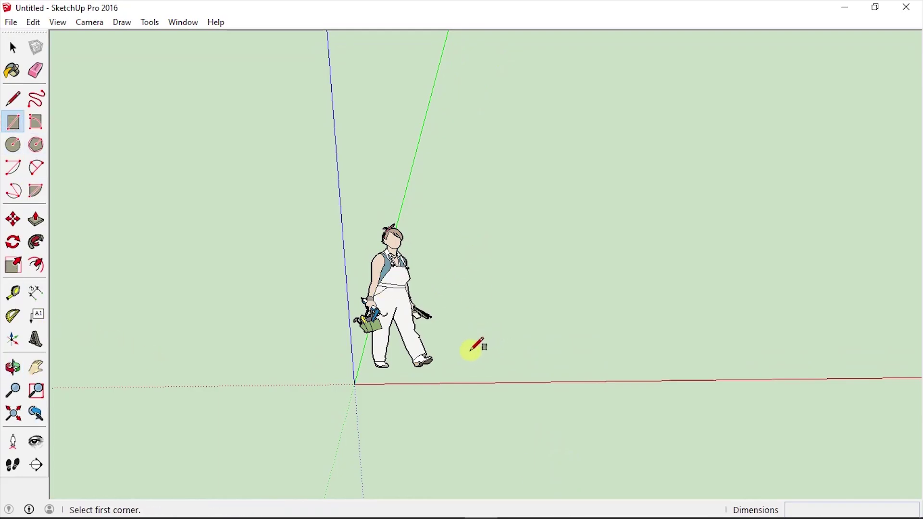
pyautogui.click(495, 348)
pyautogui.write('6,5')
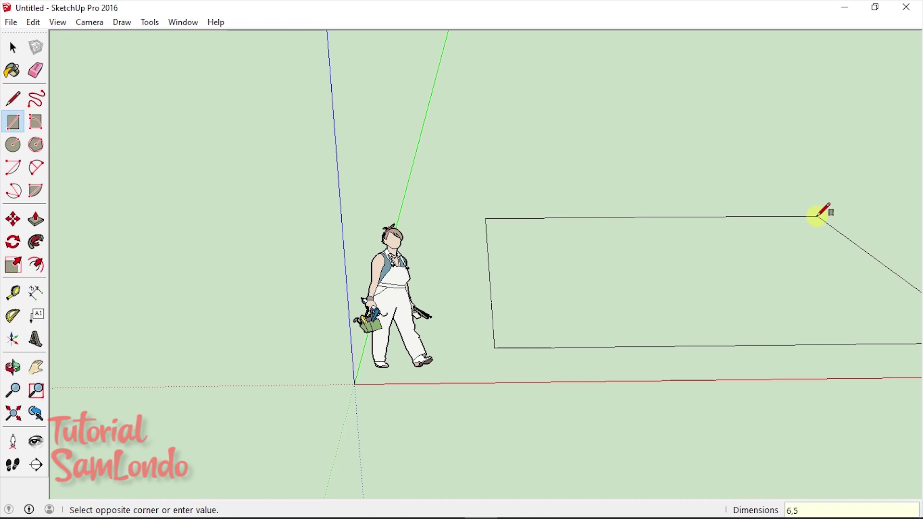
pyautogui.press('Return')
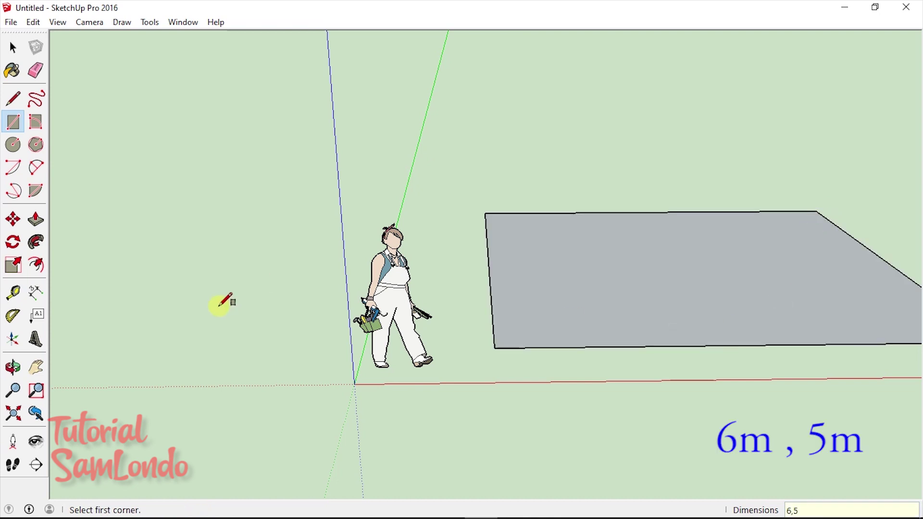
# Centre the view looking down on the rectangle and select the floor face
pyautogui.click(36, 368)
pyautogui.moveTo(482, 365)
pyautogui.mouseDown()
pyautogui.moveTo(345, 361)
pyautogui.moveTo(234, 410)
pyautogui.mouseUp()
pyautogui.click(13, 368)
pyautogui.moveTo(405, 367); pyautogui.dragTo(392, 485)
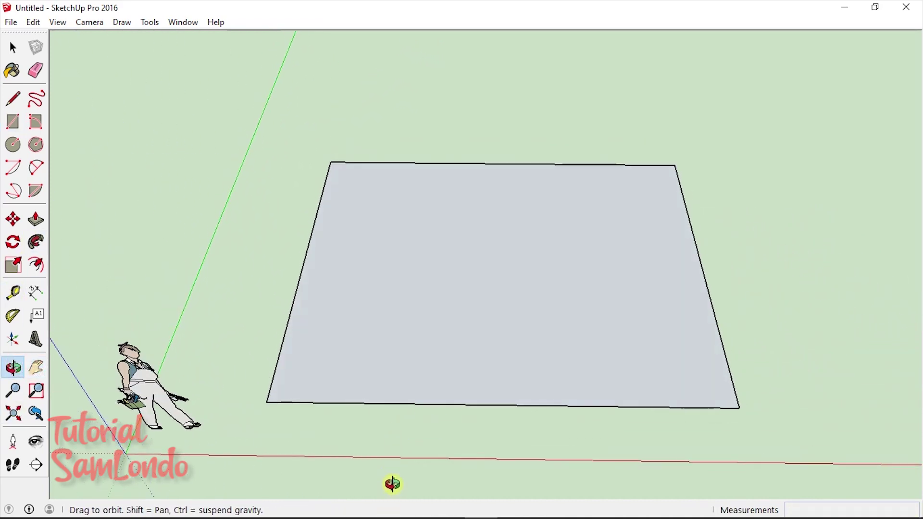
pyautogui.press('space')
pyautogui.moveTo(255, 131); pyautogui.dragTo(761, 436)
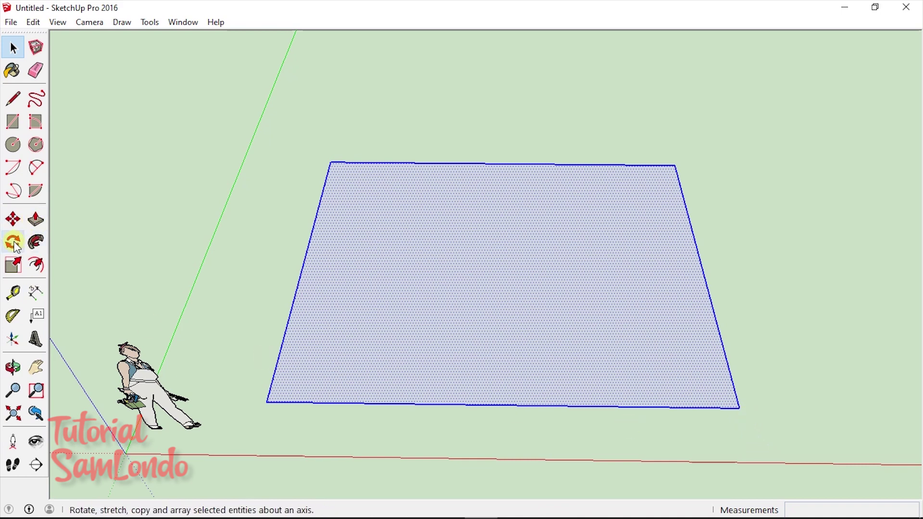
# Offset the floor rectangle's edges outward by 0.10 m to form a border band
pyautogui.click(38, 264)
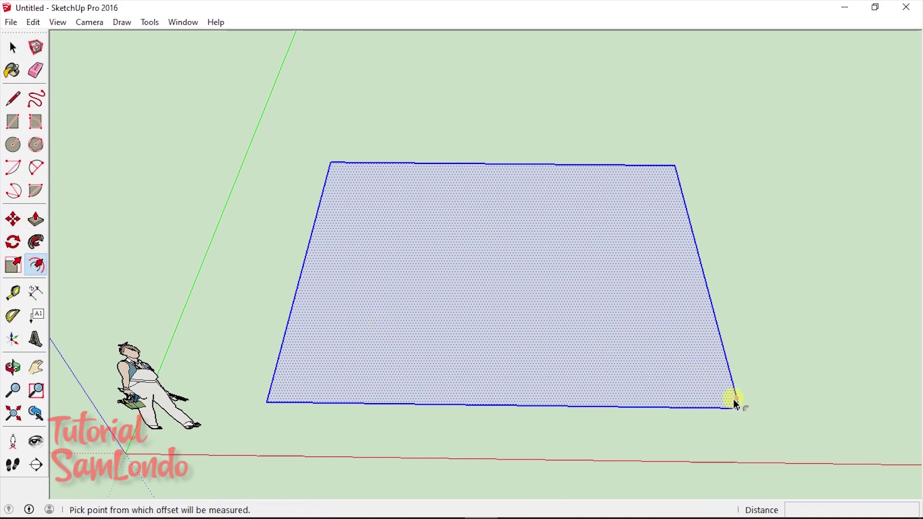
pyautogui.click(735, 383)
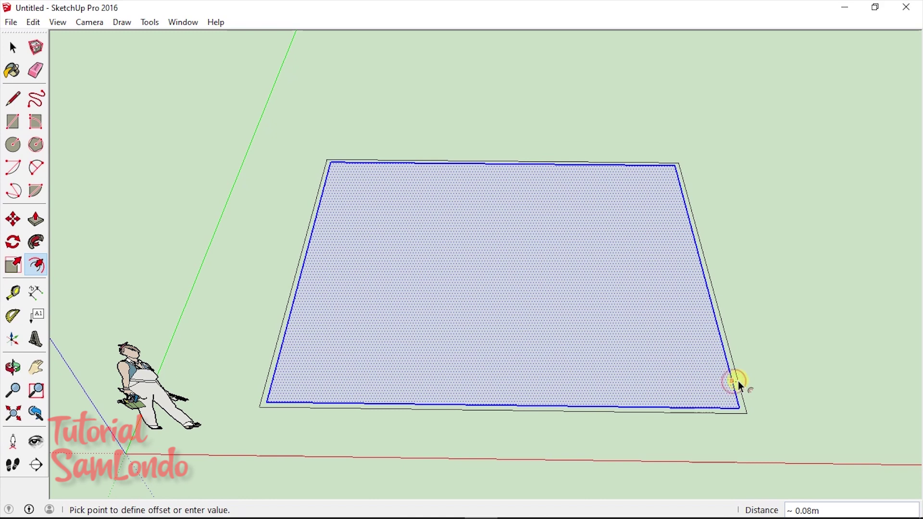
pyautogui.click(739, 382)
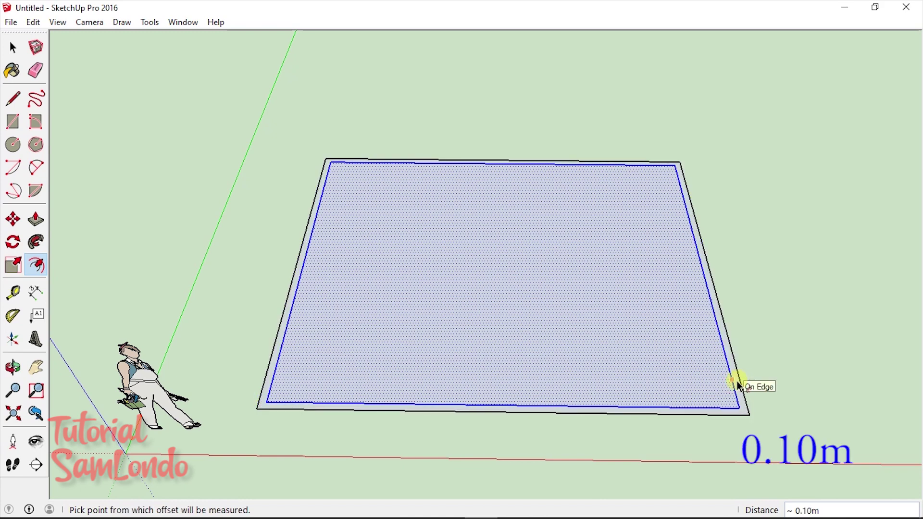
pyautogui.scroll(1, 771, 425)
pyautogui.scroll(1, 771, 425)
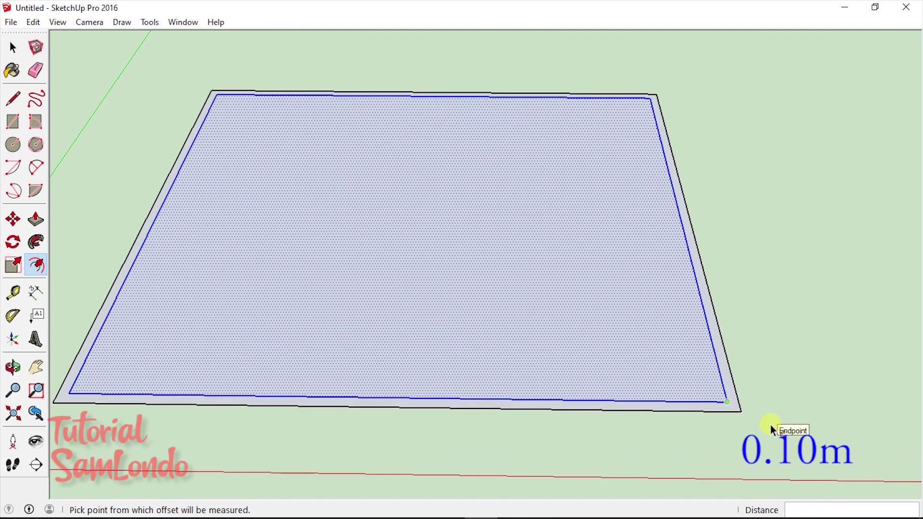
# Measure along the floor edge and close the band with lines at both lower corners
pyautogui.click(13, 293)
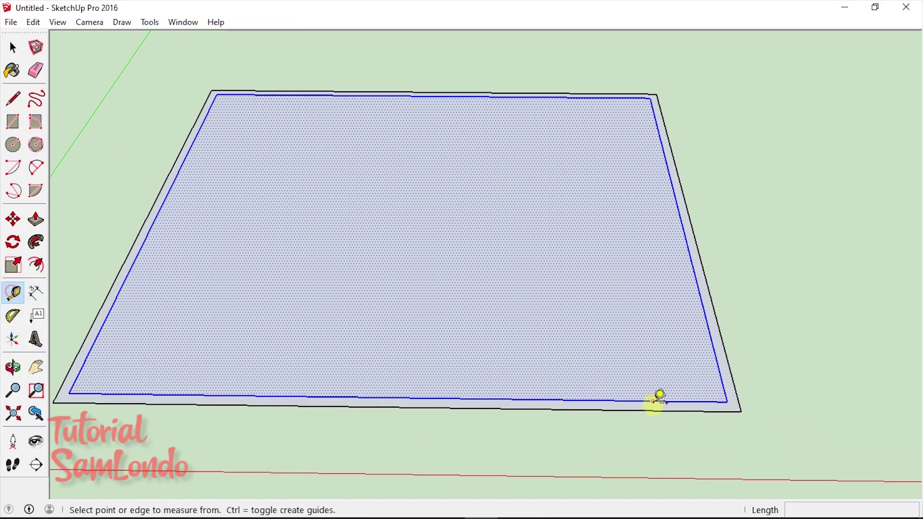
pyautogui.click(168, 193)
pyautogui.click(679, 192)
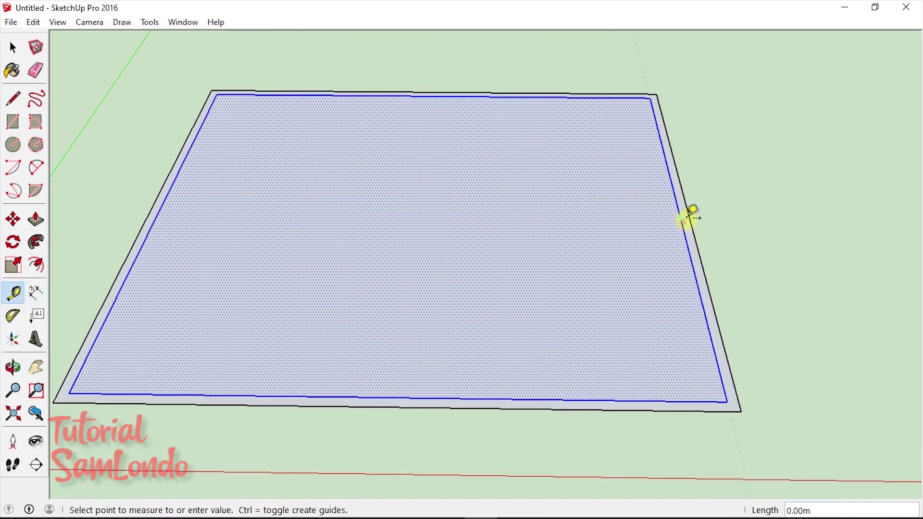
pyautogui.click(13, 99)
pyautogui.click(69, 395)
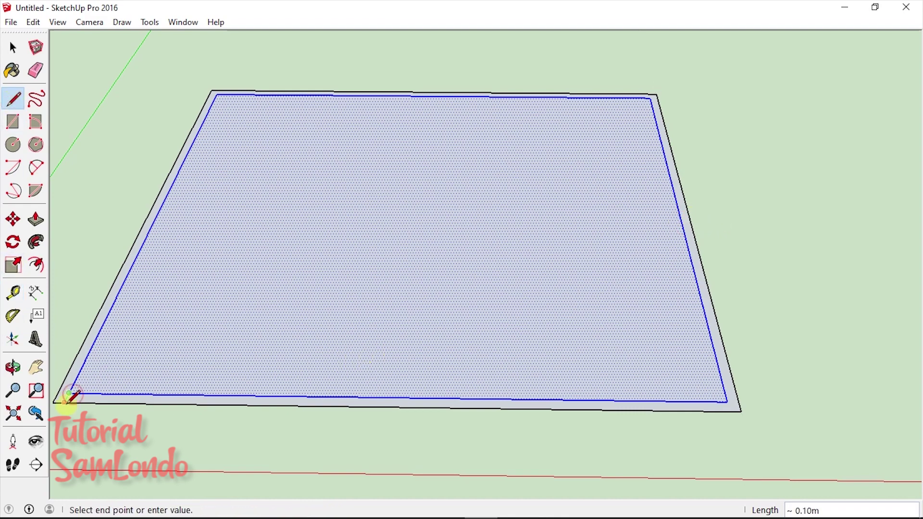
pyautogui.click(727, 402)
pyautogui.click(36, 218)
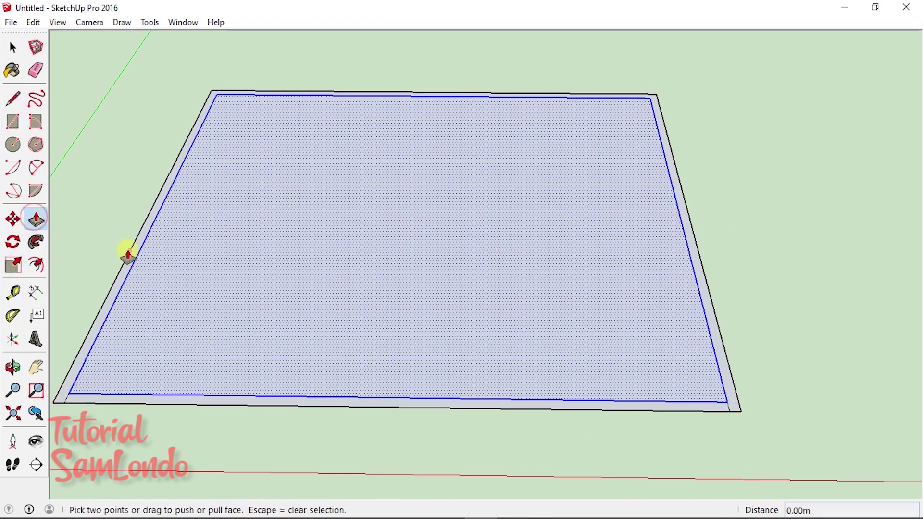
# Pull the border strip up into 3.5 m tall walls
pyautogui.press('Escape')
pyautogui.moveTo(97, 320); pyautogui.dragTo(71, 219, button='middle')
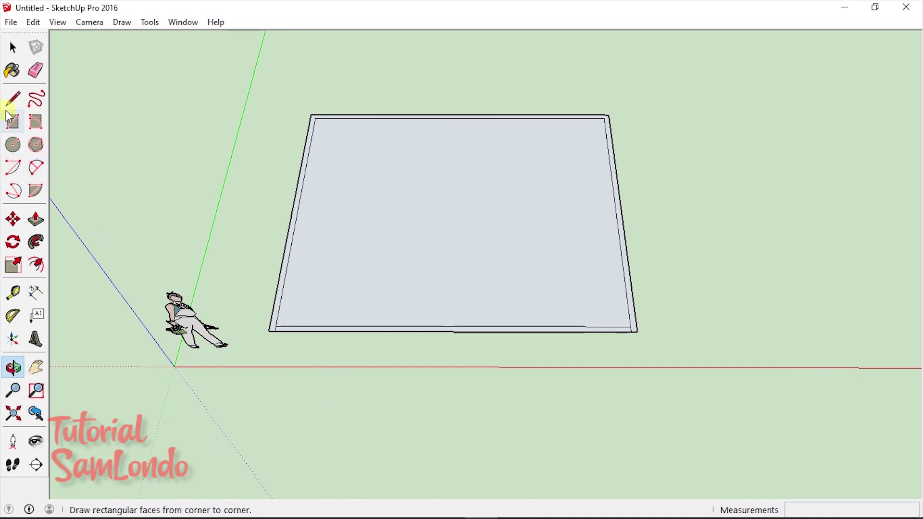
pyautogui.click(36, 219)
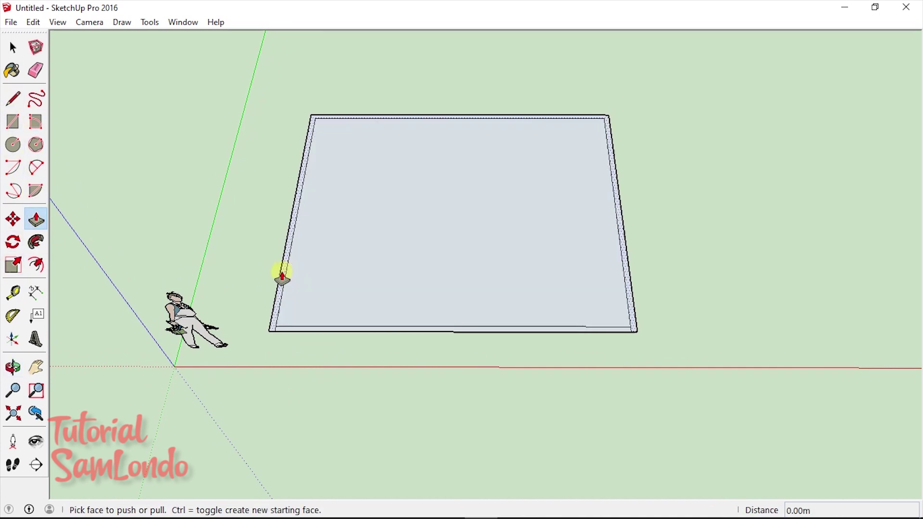
pyautogui.moveTo(282, 271); pyautogui.dragTo(283, 200)
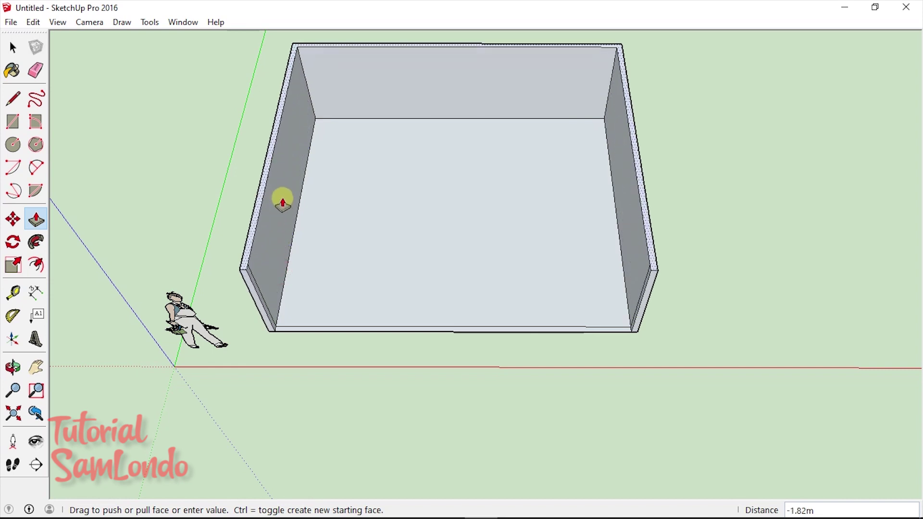
pyautogui.write('3')
pyautogui.press('Return')
pyautogui.press('Return')
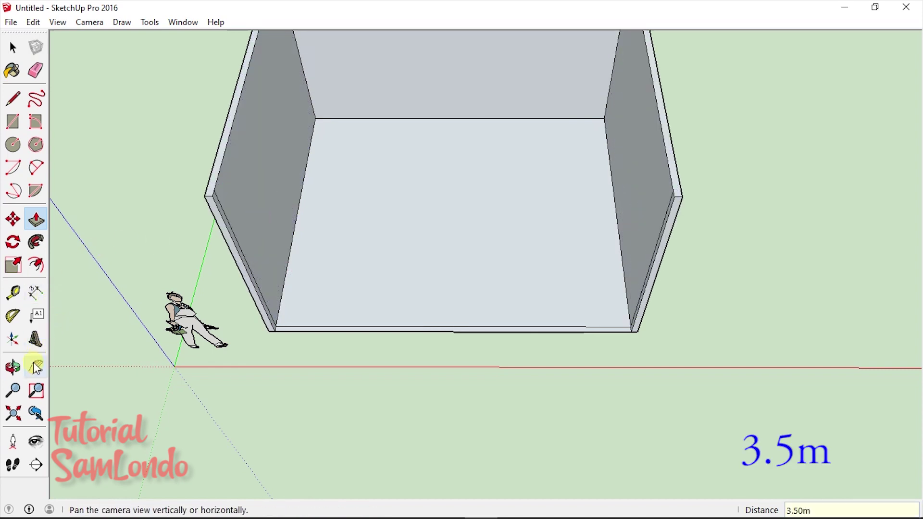
# From a front view, thicken the floor and the back wall by 0.10 m each
pyautogui.scroll(-3, 432, 323)
pyautogui.click(13, 368)
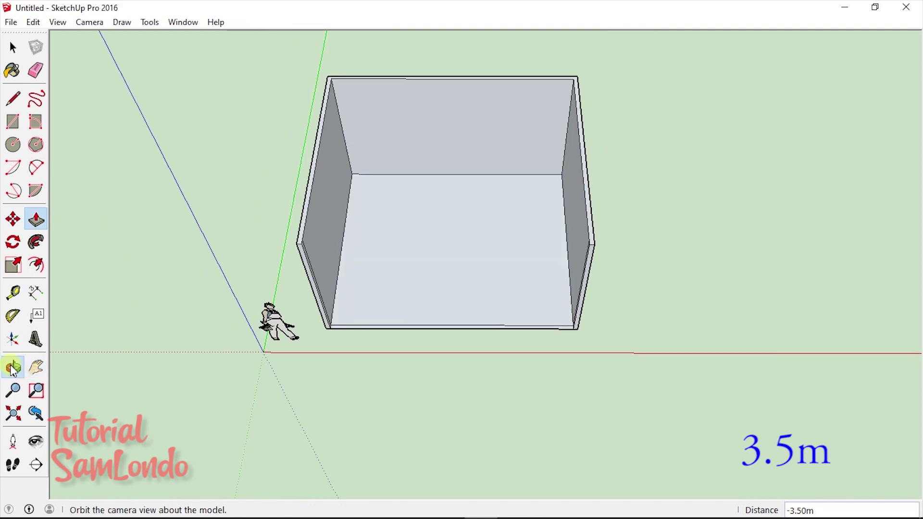
pyautogui.moveTo(480, 120)
pyautogui.mouseDown()
pyautogui.moveTo(528, 179)
pyautogui.moveTo(418, 245)
pyautogui.mouseUp()
pyautogui.scroll(3, 414, 252)
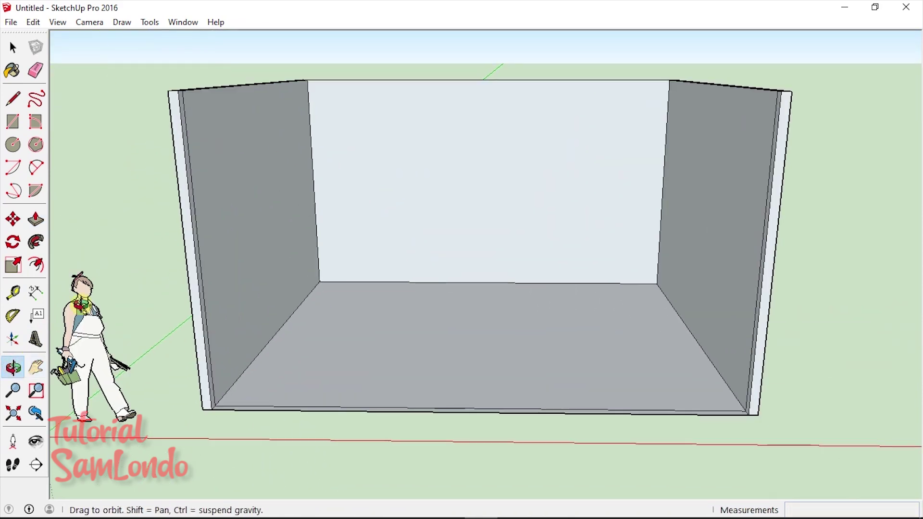
pyautogui.press('p')
pyautogui.click(356, 368)
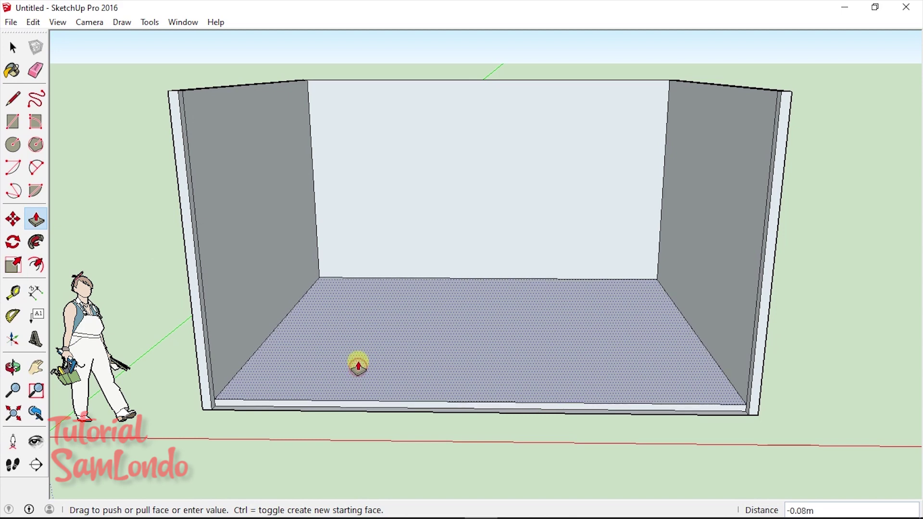
pyautogui.click(356, 360)
pyautogui.write('0.10')
pyautogui.press('Return')
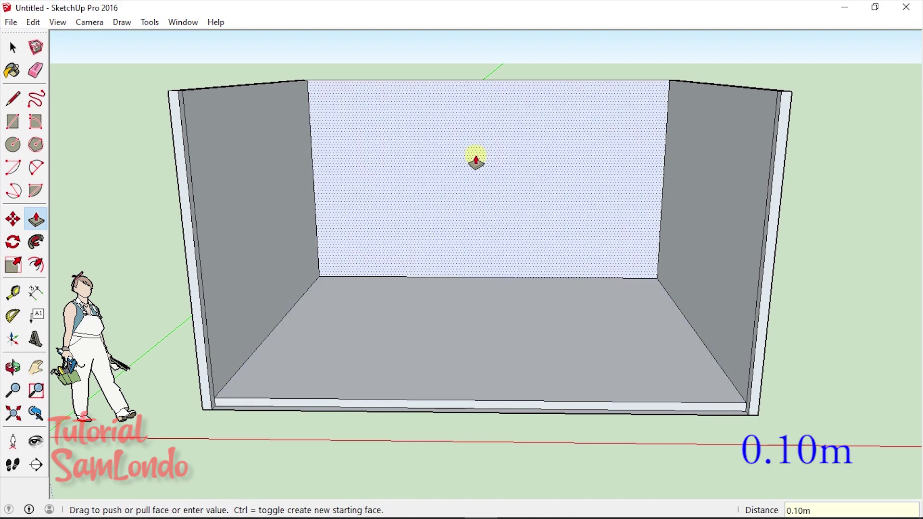
pyautogui.doubleClick(476, 159)
pyautogui.scroll(2, 475, 158)
pyautogui.click(13, 99)
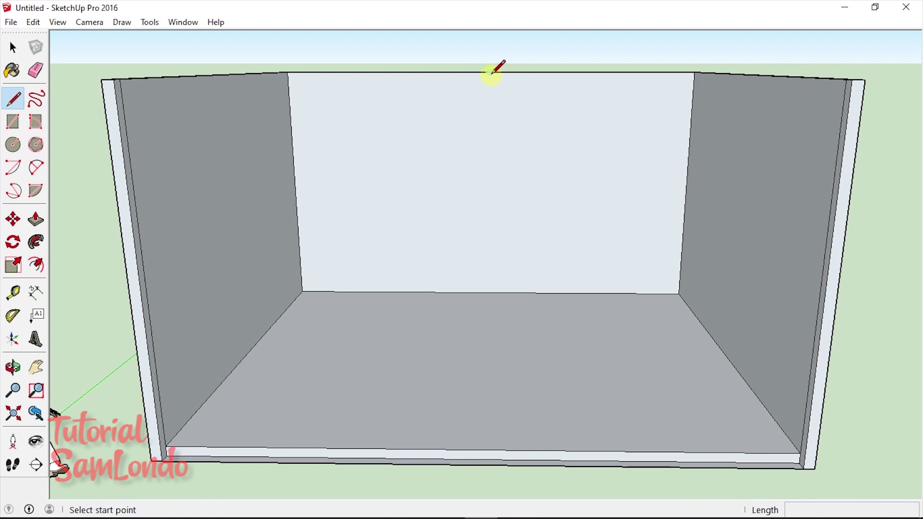
# Draw vertical and horizontal lines dividing the back wall into a panel grid
pyautogui.click(489, 72)
pyautogui.click(489, 292)
pyautogui.click(295, 186)
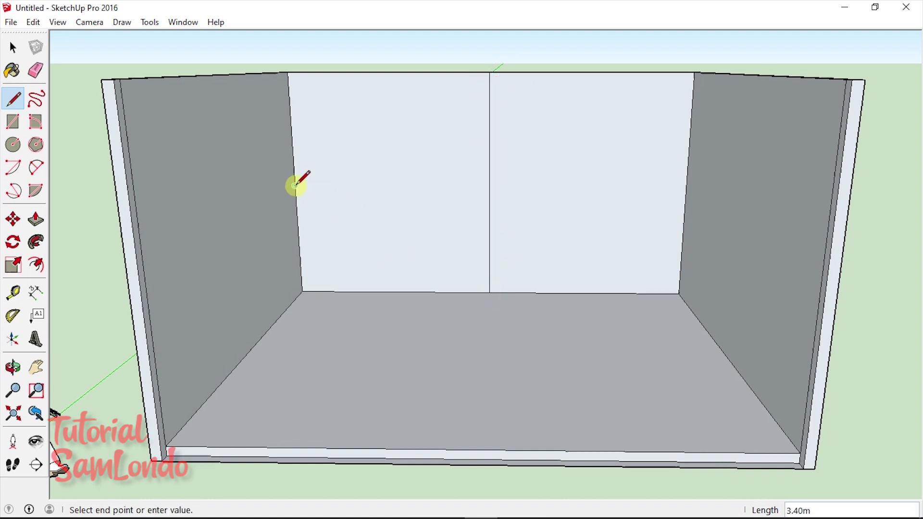
pyautogui.click(684, 187)
pyautogui.click(584, 292)
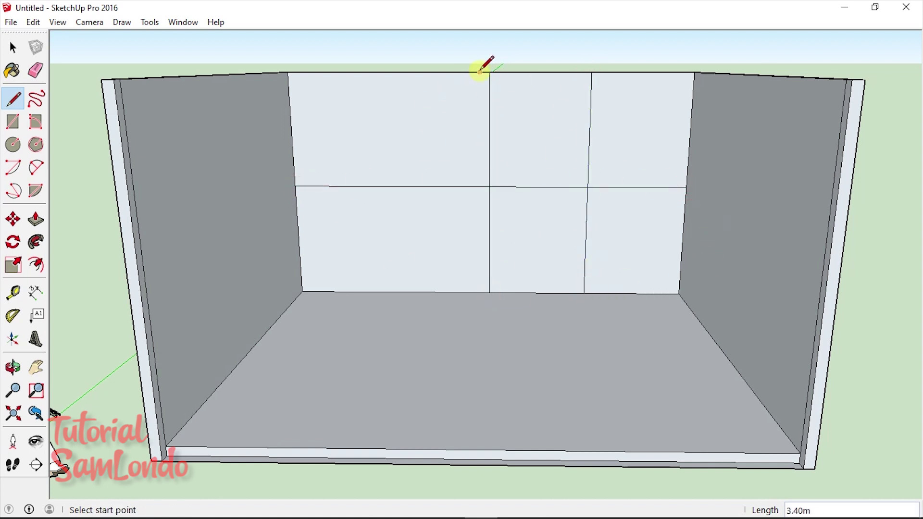
pyautogui.click(399, 291)
pyautogui.click(390, 72)
pyautogui.scroll(3, 469, 204)
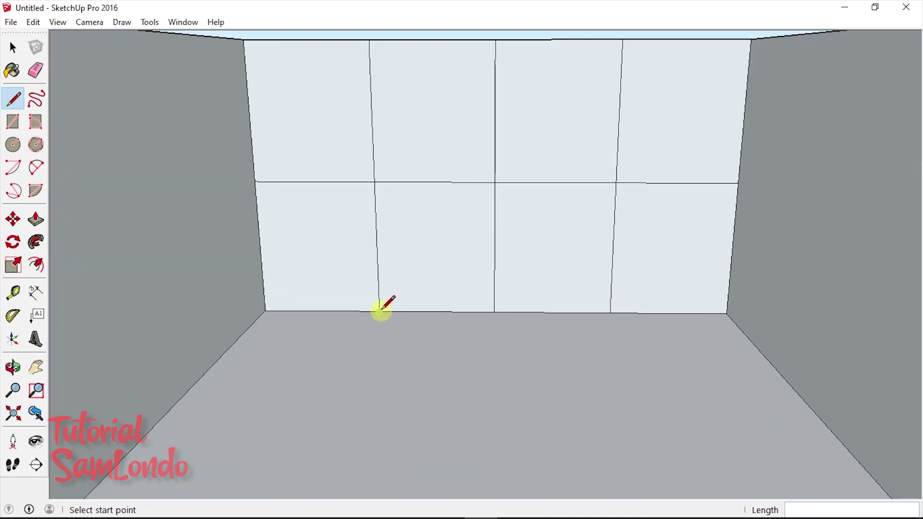
# Outline a 0.5 m deep cabinet footprint on the floor and erase the wall line above it
pyautogui.click(379, 311)
pyautogui.write('5')
pyautogui.press('Return')
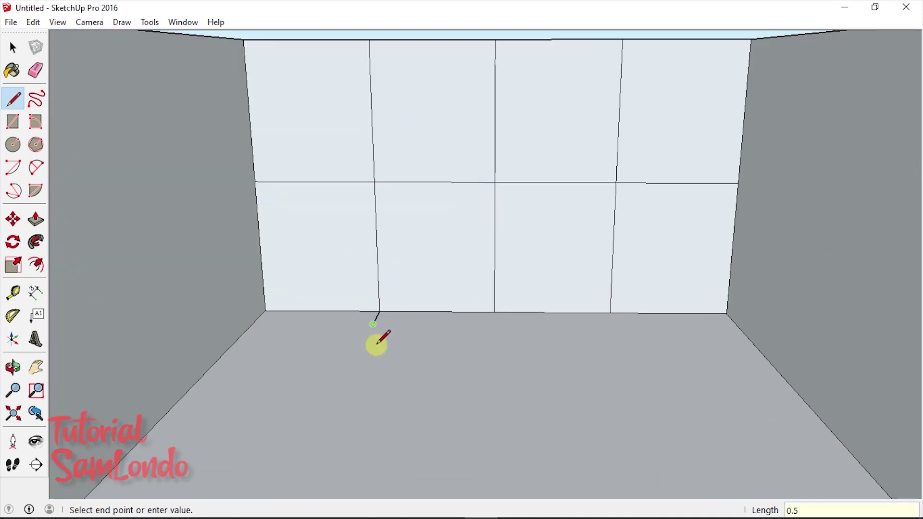
pyautogui.scroll(2, 377, 340)
pyautogui.click(698, 337)
pyautogui.click(686, 321)
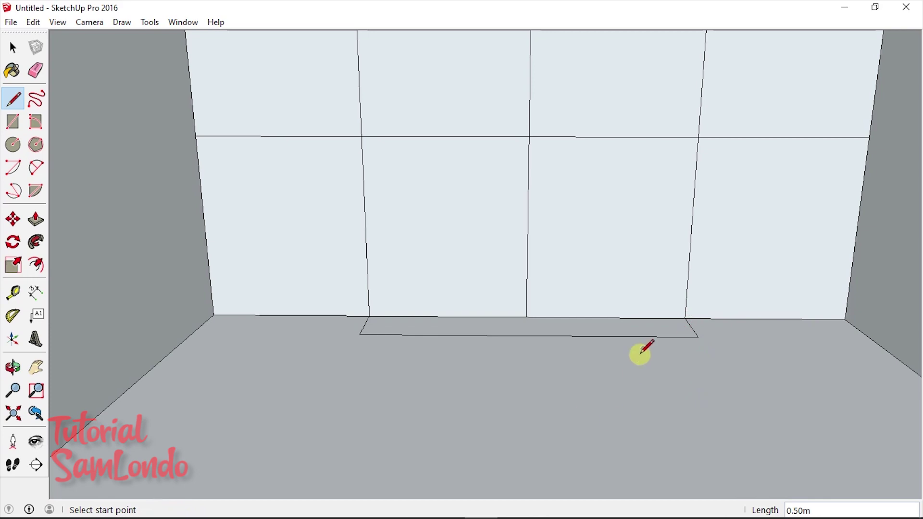
pyautogui.scroll(1, 638, 355)
pyautogui.press('p')
pyautogui.press('e')
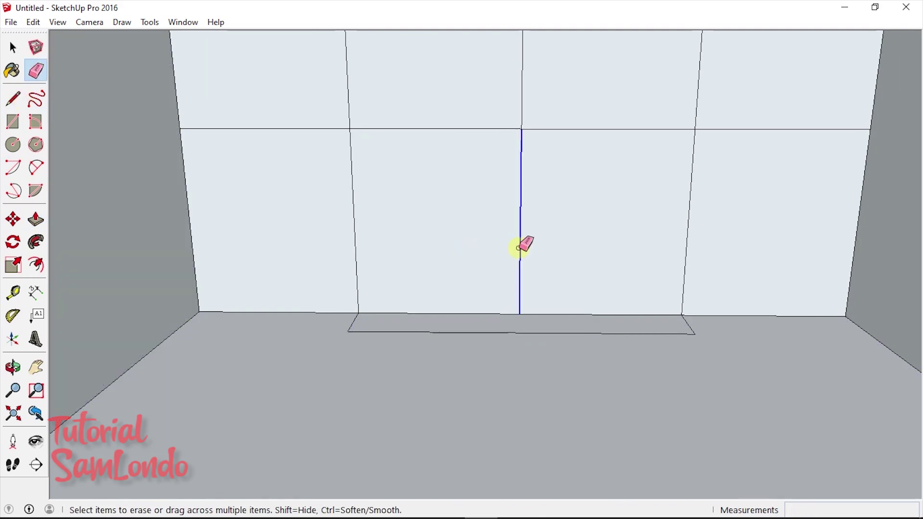
pyautogui.click(520, 248)
# Raise the floor strip 0.5 m and push its front face 0.5 m to form the cabinet block
pyautogui.press('p')
pyautogui.moveTo(412, 319); pyautogui.dragTo(427, 271)
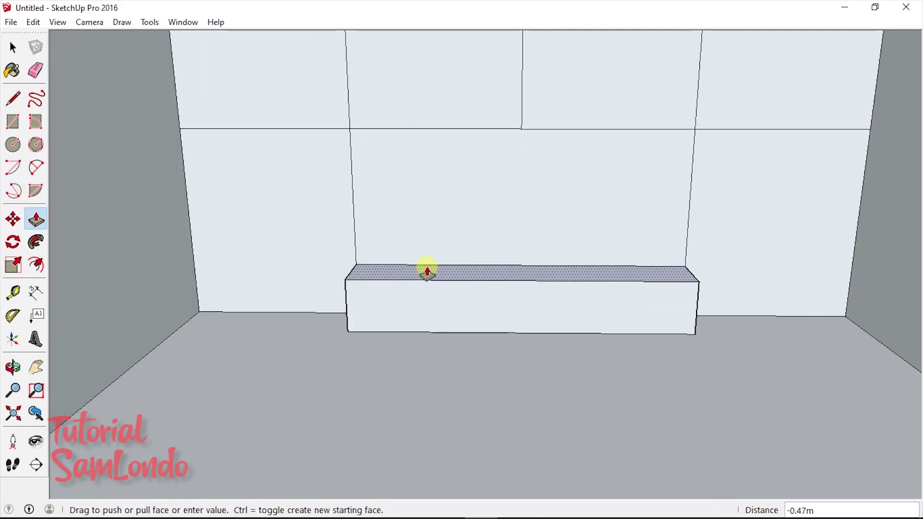
pyautogui.write('0.5')
pyautogui.press('Return')
pyautogui.click(443, 263)
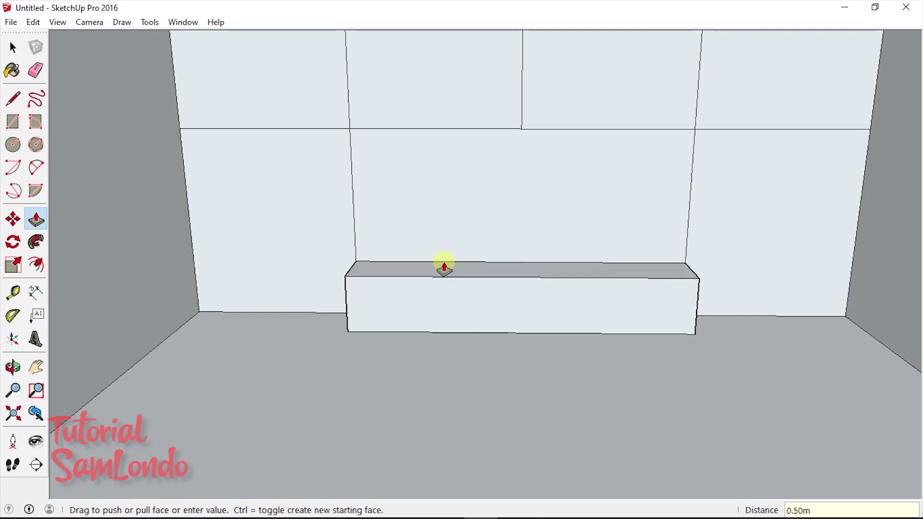
pyautogui.click(449, 309)
pyautogui.scroll(3, 443, 313)
pyautogui.scroll(2, 446, 318)
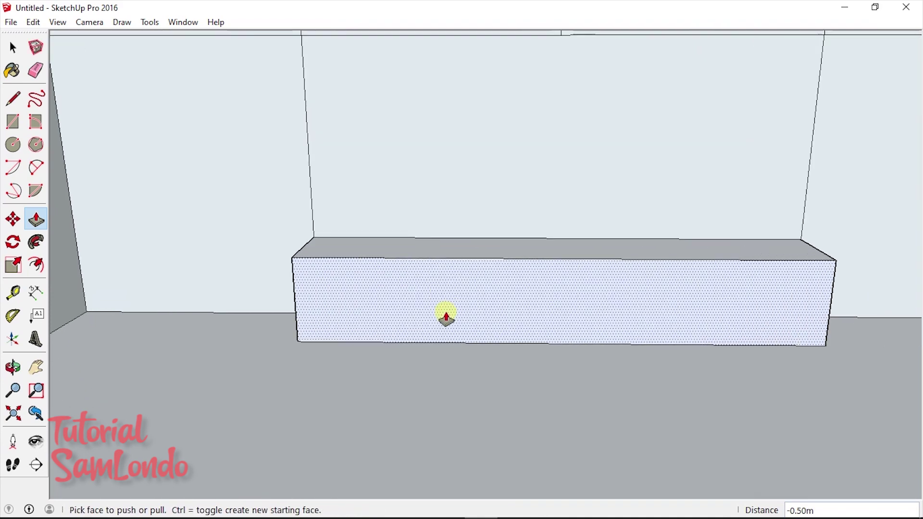
pyautogui.moveTo(216, 363)
pyautogui.mouseDown(button='middle')
pyautogui.moveTo(406, 352)
pyautogui.moveTo(315, 355)
pyautogui.moveTo(552, 263)
pyautogui.moveTo(548, 284)
pyautogui.moveTo(541, 169)
pyautogui.moveTo(293, 301)
pyautogui.moveTo(397, 294)
pyautogui.mouseUp(button='middle')
pyautogui.scroll(3, 419, 355)
# Place construction guides just inside the top, left, bottom and right edges of the cabinet front
pyautogui.scroll(3, 419, 355)
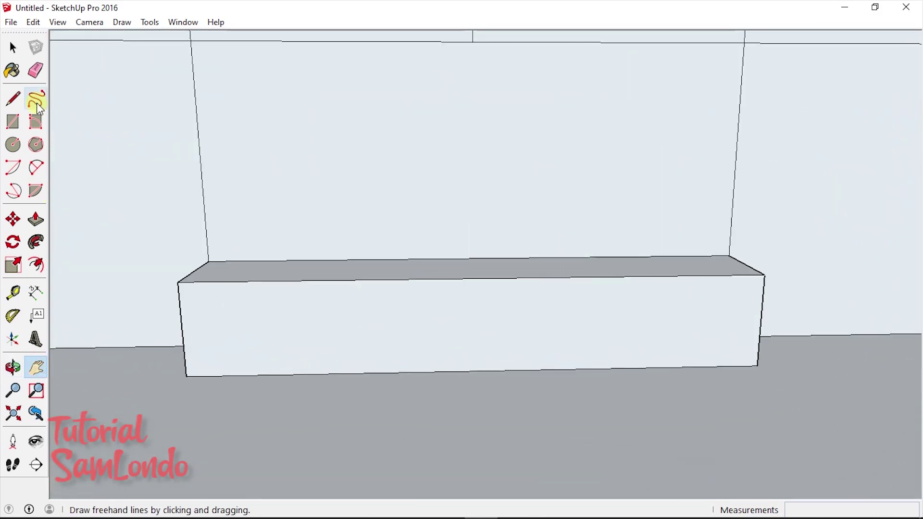
pyautogui.click(15, 292)
pyautogui.click(353, 280)
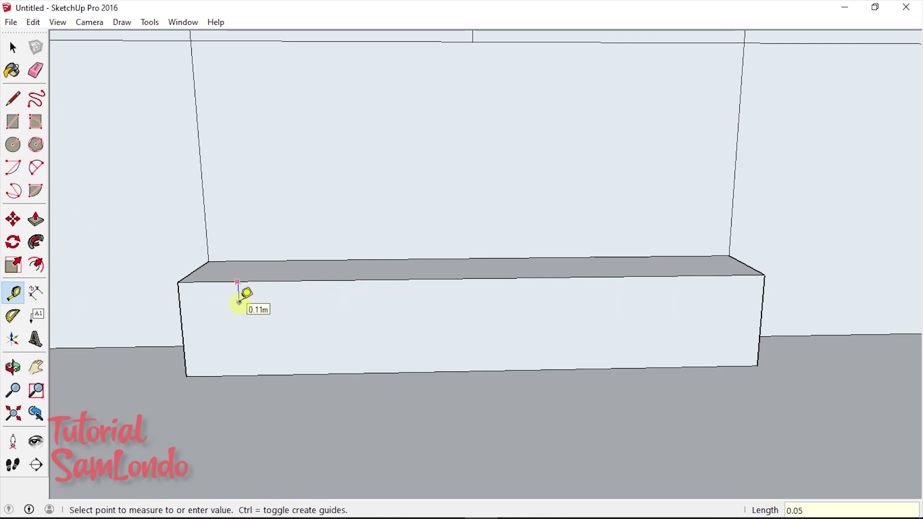
pyautogui.click(239, 300)
pyautogui.click(237, 282)
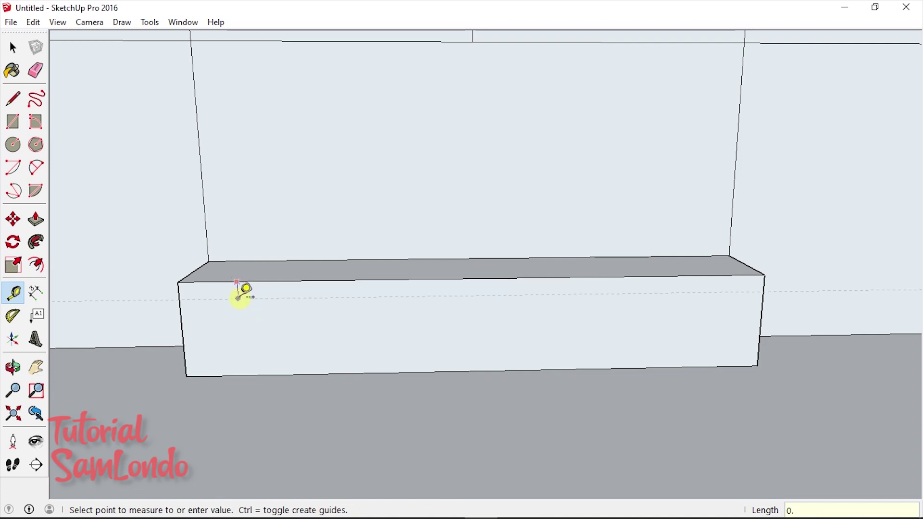
pyautogui.click(241, 293)
pyautogui.scroll(1, 237, 388)
pyautogui.scroll(2, 201, 346)
pyautogui.click(172, 317)
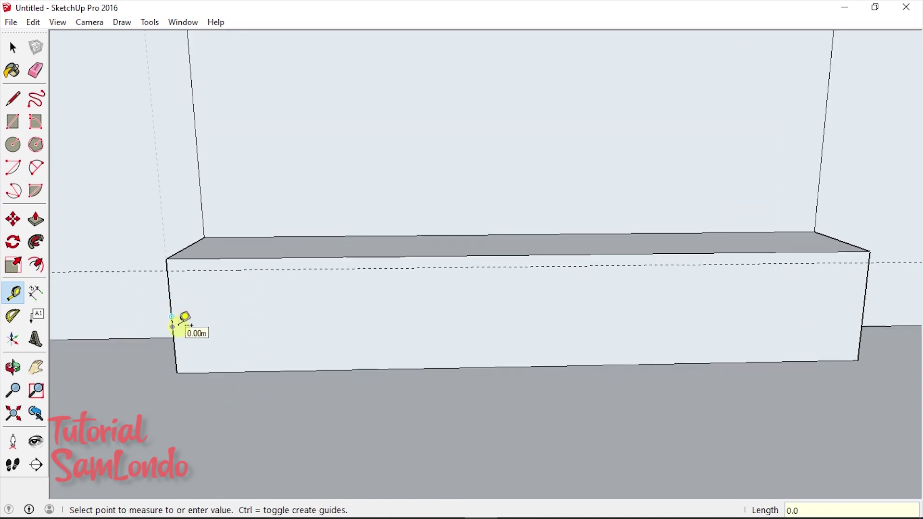
pyautogui.click(189, 314)
pyautogui.click(197, 310)
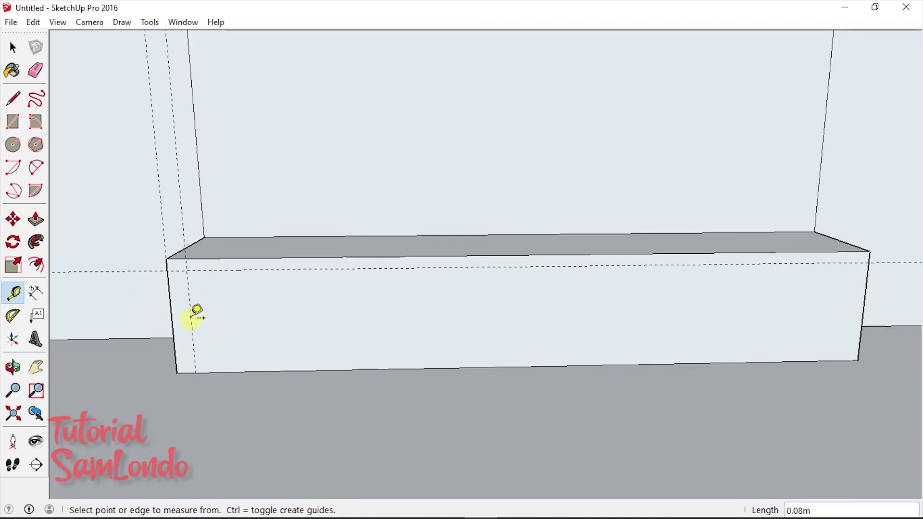
pyautogui.click(302, 369)
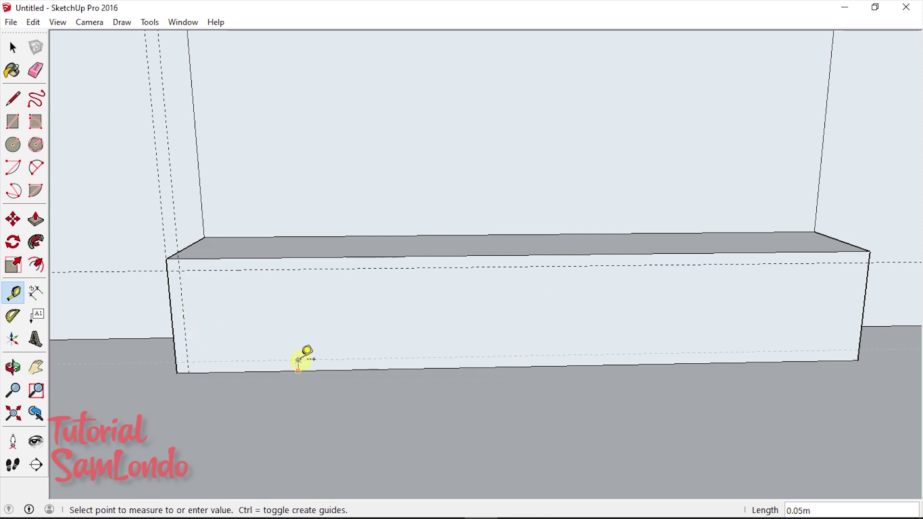
pyautogui.click(864, 313)
# Draw vertical divider lines splitting the cabinet front into bays
pyautogui.press('p')
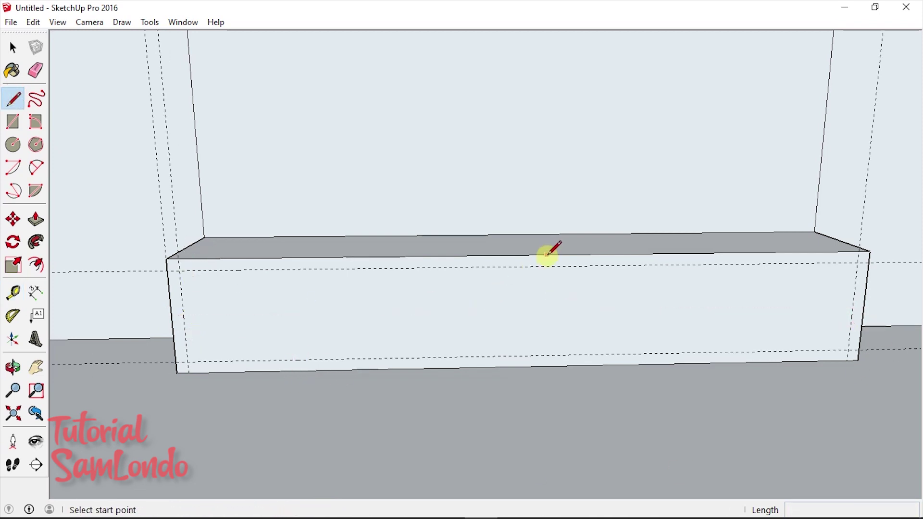
pyautogui.click(528, 255)
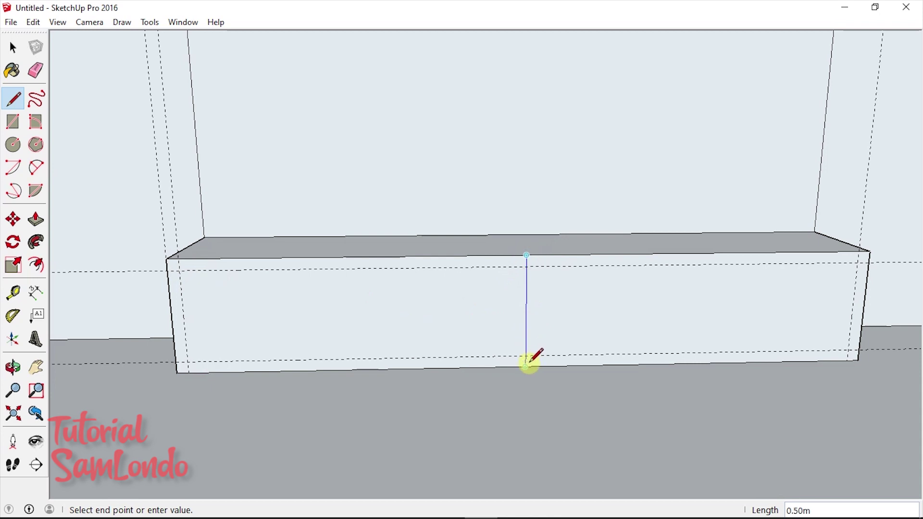
pyautogui.click(349, 255)
pyautogui.click(351, 369)
pyautogui.click(702, 253)
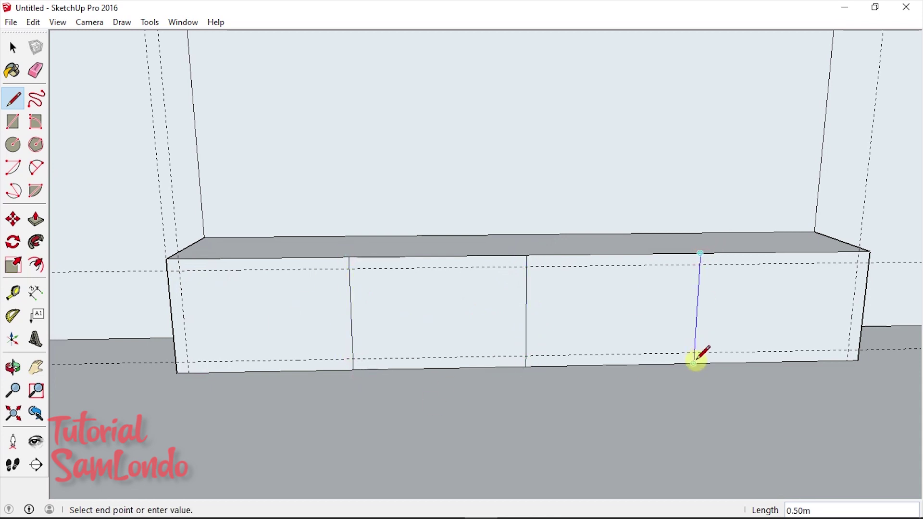
pyautogui.click(698, 363)
# Offset a guide 0.025 m from one side of the left bay divider
pyautogui.scroll(1, 279, 322)
pyautogui.click(13, 292)
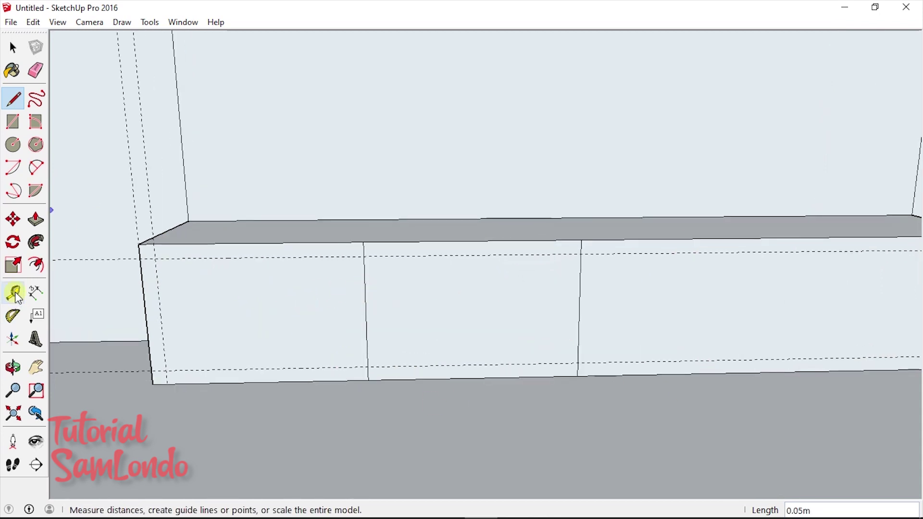
pyautogui.scroll(-2, 96, 288)
pyautogui.click(269, 287)
pyautogui.click(270, 286)
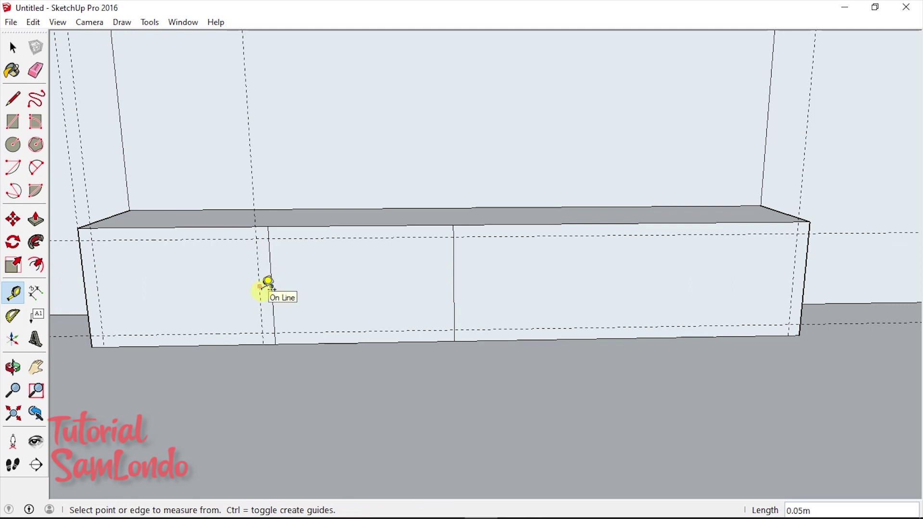
pyautogui.write('0.02')
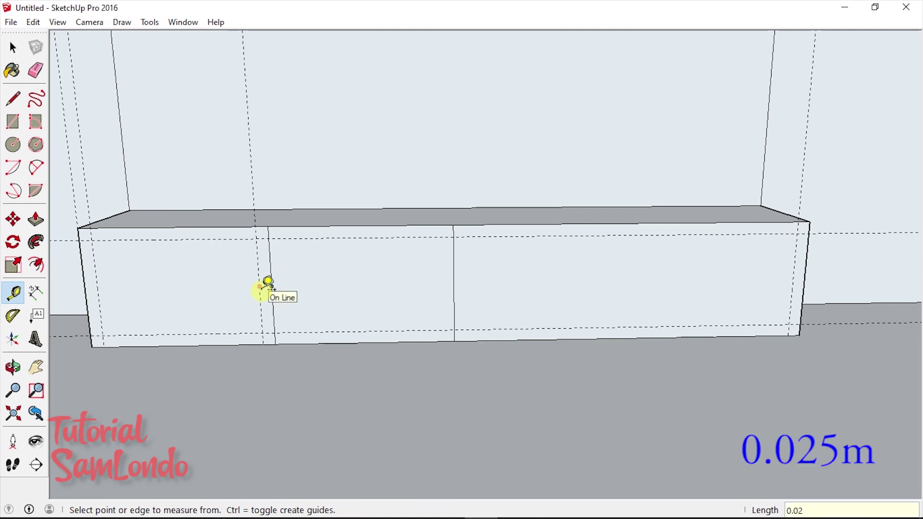
pyautogui.write('5')
pyautogui.scroll(2, 262, 287)
pyautogui.scroll(1, 265, 286)
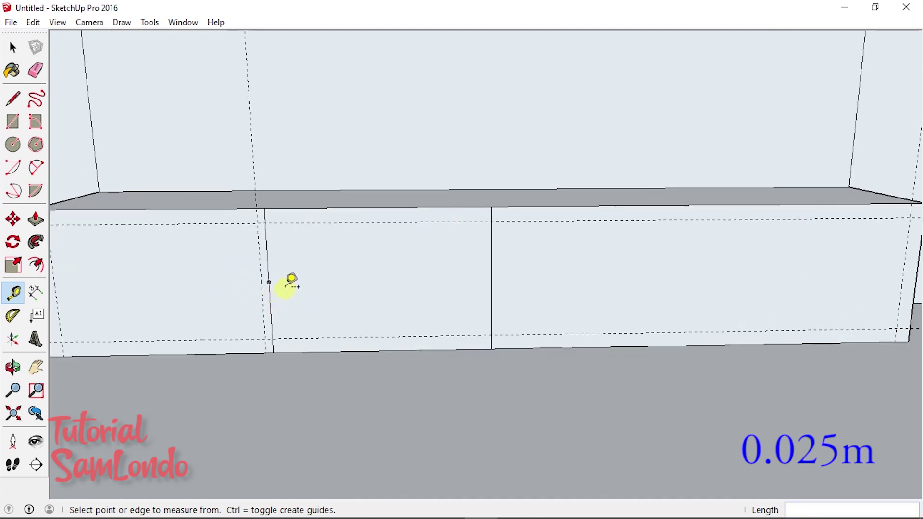
pyautogui.click(269, 284)
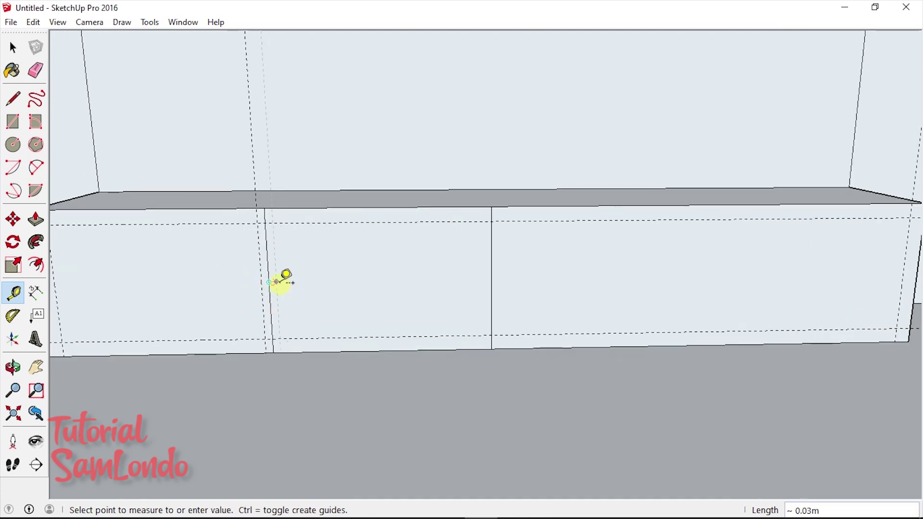
pyautogui.write('5')
pyautogui.press('Return')
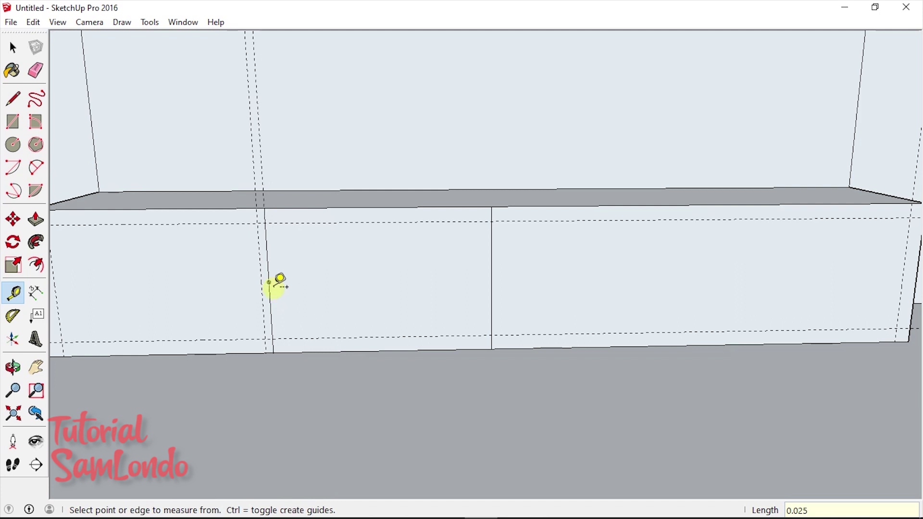
# Offset a second 0.025 m guide on the left divider's other side
pyautogui.click(285, 280)
pyautogui.write('0.025')
pyautogui.press('Return')
pyautogui.scroll(-1, 114, 226)
# Trace the left door panel outline along the guide corners
pyautogui.press('l')
pyautogui.keyDown('shift'); pyautogui.moveTo(53, 264); pyautogui.dragTo(147, 265, button='middle'); pyautogui.keyUp('shift')
pyautogui.click(342, 223)
pyautogui.click(154, 225)
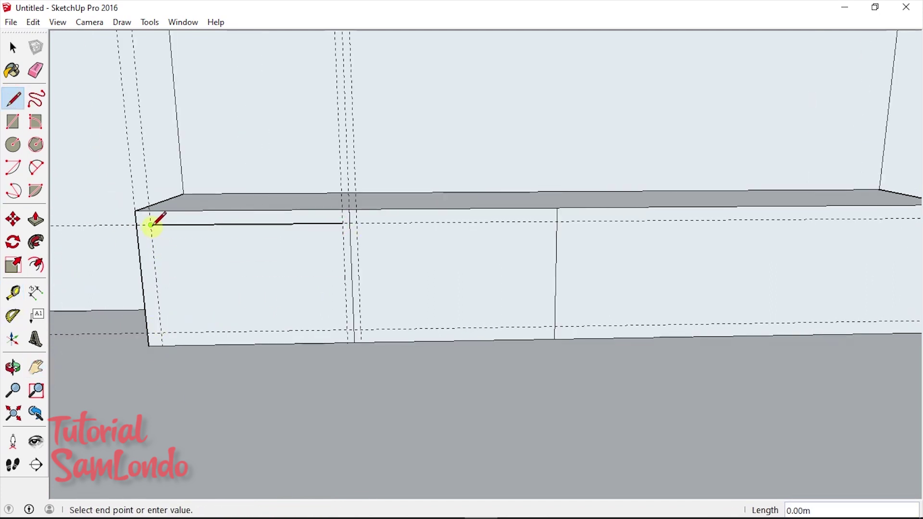
pyautogui.click(162, 332)
pyautogui.click(348, 330)
pyautogui.click(343, 223)
pyautogui.click(357, 223)
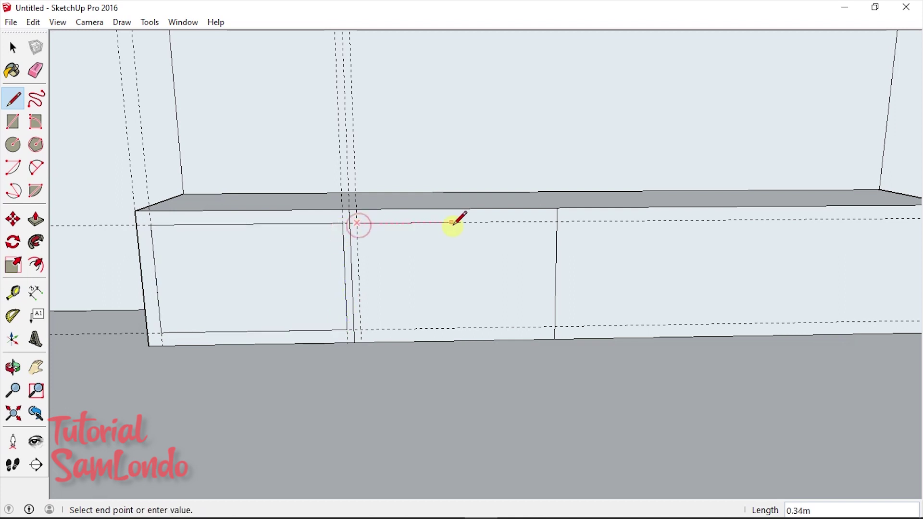
# Add offset guides on both sides of the middle divider
pyautogui.press('e')
pyautogui.scroll(1, 398, 264)
pyautogui.click(13, 293)
pyautogui.click(572, 275)
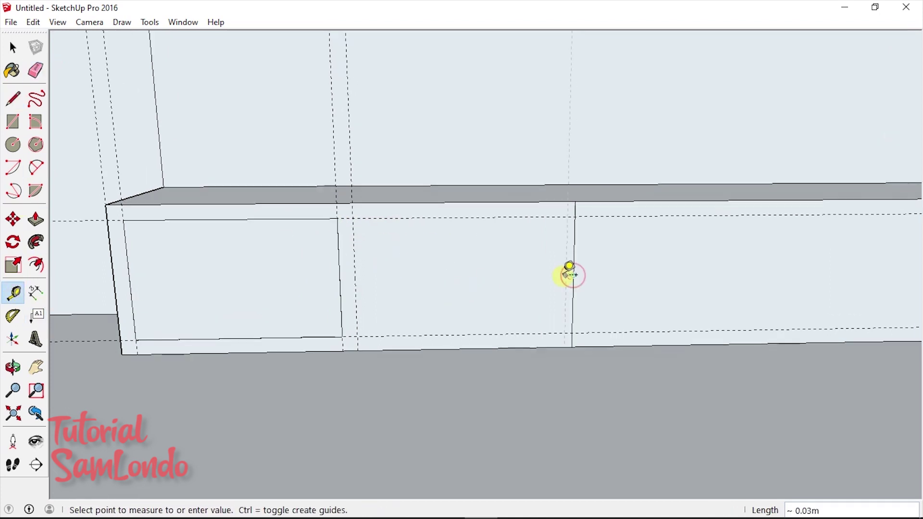
pyautogui.click(569, 274)
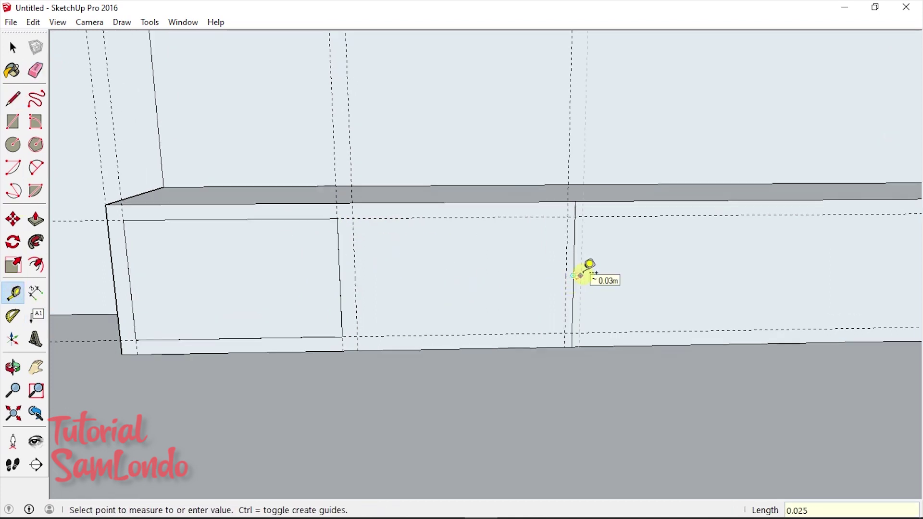
pyautogui.click(584, 274)
pyautogui.scroll(1, 582, 275)
# Outline the middle door panel and erase the leftover divider edge
pyautogui.press('l')
pyautogui.click(229, 189)
pyautogui.click(560, 186)
pyautogui.click(556, 364)
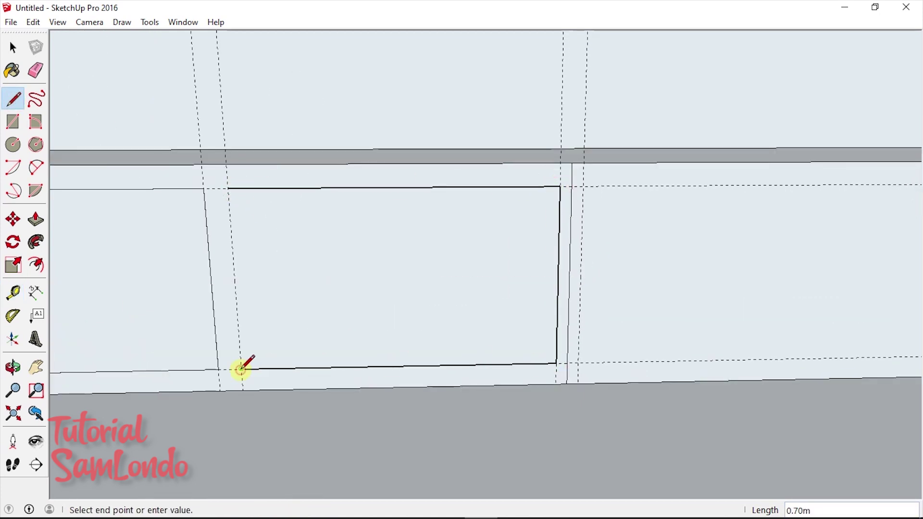
pyautogui.click(242, 370)
pyautogui.click(228, 188)
pyautogui.press('e')
pyautogui.click(571, 176)
# Draw a divider between the top and bottom edge midpoints at the cabinet's right end
pyautogui.keyDown('shift'); pyautogui.moveTo(200, 385); pyautogui.dragTo(373, 340, button='middle'); pyautogui.keyUp('shift')
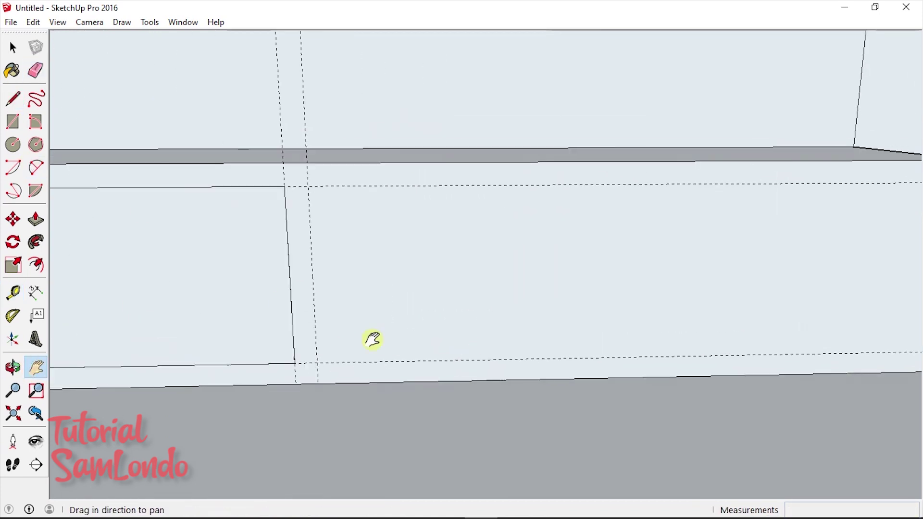
pyautogui.scroll(2, 373, 340)
pyautogui.click(14, 99)
pyautogui.scroll(-2, 610, 200)
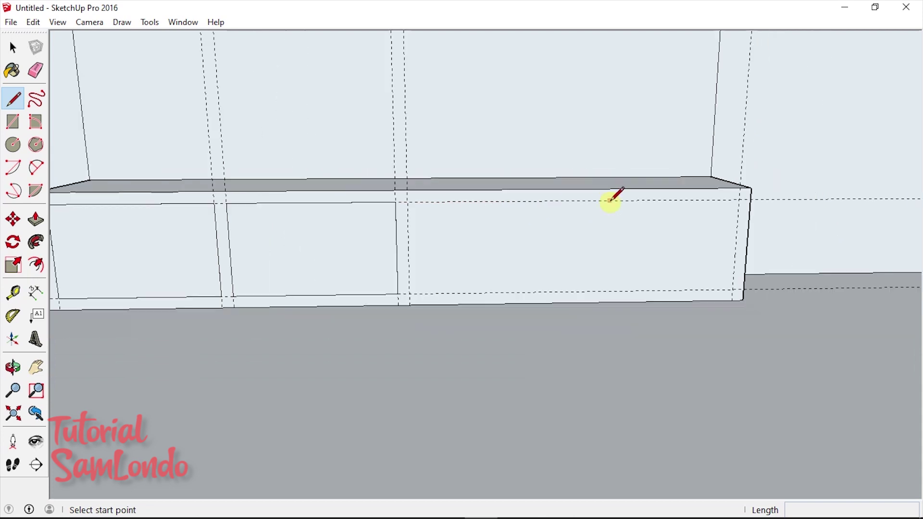
pyautogui.click(582, 187)
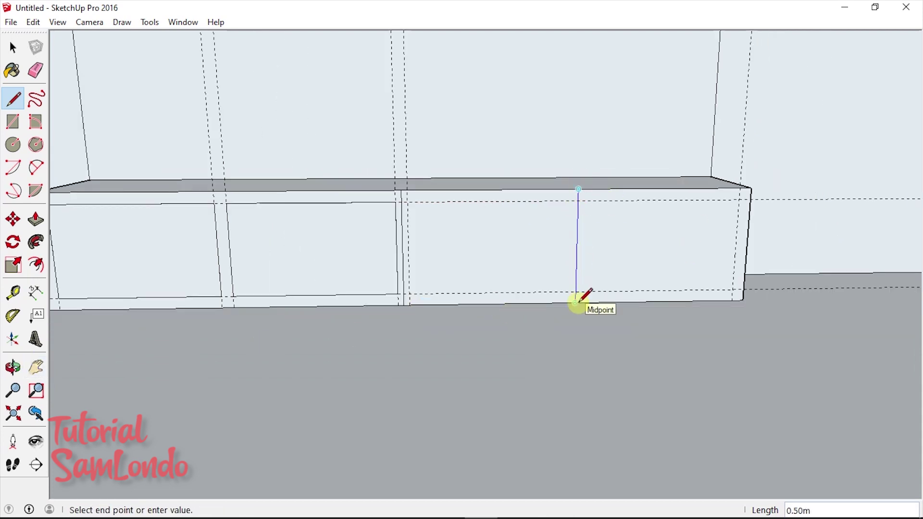
pyautogui.click(576, 298)
# Offset a 0.025 m guide from the new right-hand divider
pyautogui.scroll(1, 577, 288)
pyautogui.click(14, 292)
pyautogui.scroll(1, 615, 231)
pyautogui.click(601, 235)
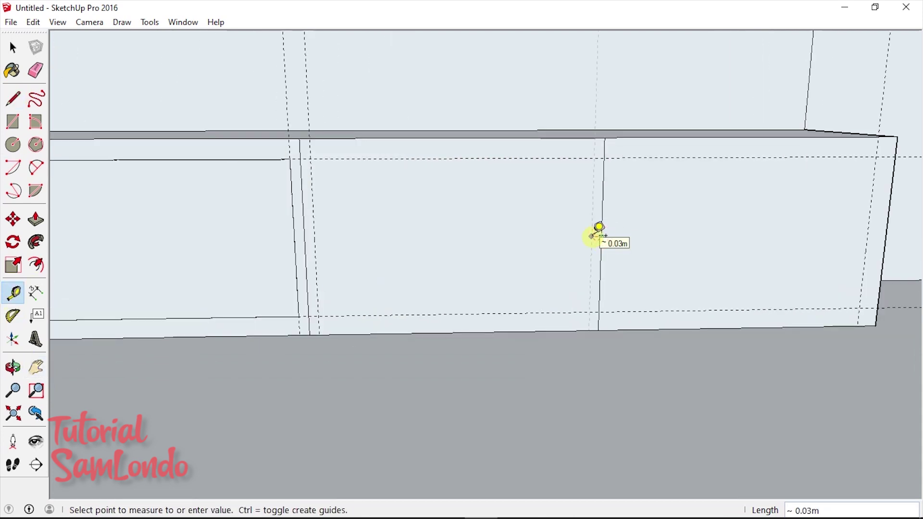
pyautogui.click(594, 236)
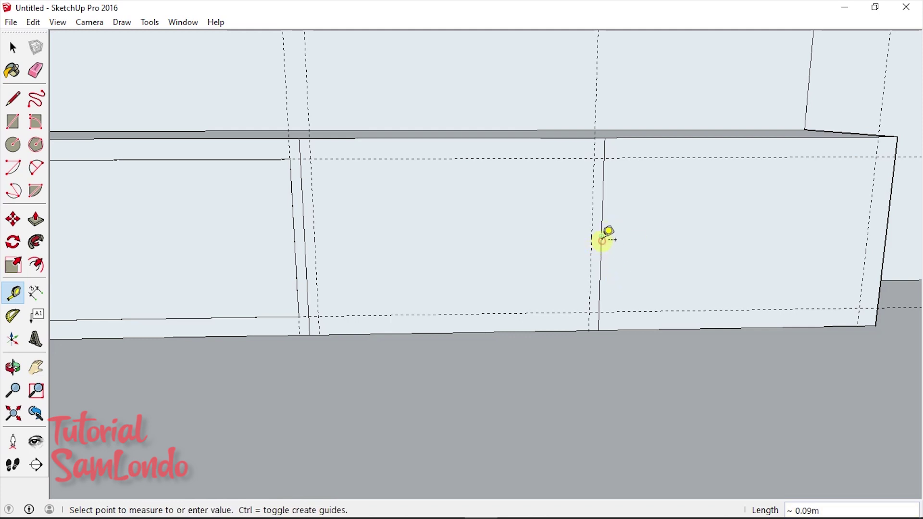
pyautogui.press('Return')
# Outline the third door panel and erase the leftover divider edges
pyautogui.press('l')
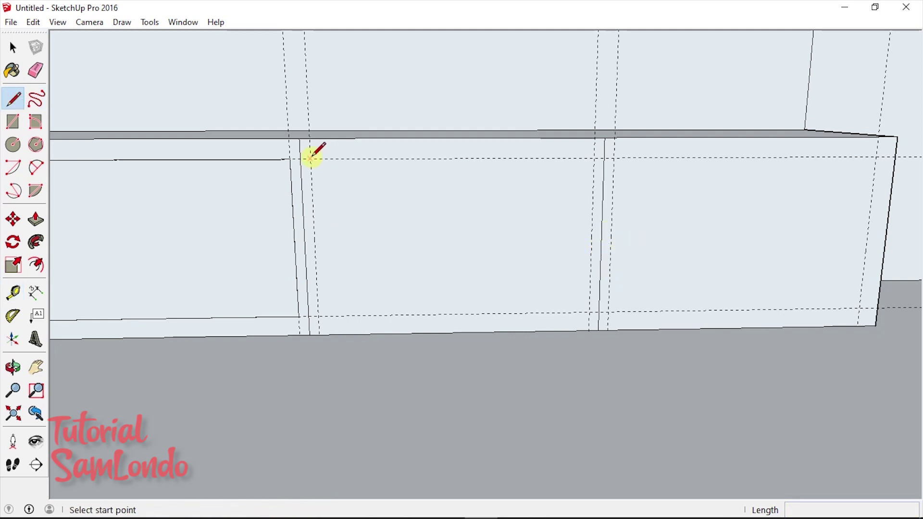
pyautogui.click(310, 159)
pyautogui.click(594, 158)
pyautogui.click(590, 313)
pyautogui.click(326, 316)
pyautogui.press('e')
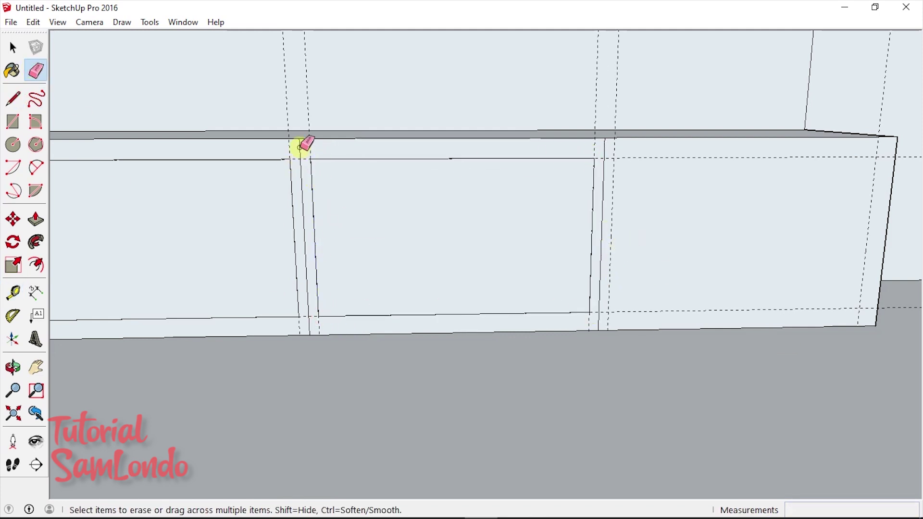
pyautogui.click(305, 145)
pyautogui.click(604, 178)
# Outline the door panel in the rightmost bay
pyautogui.click(14, 99)
pyautogui.click(613, 158)
pyautogui.click(878, 157)
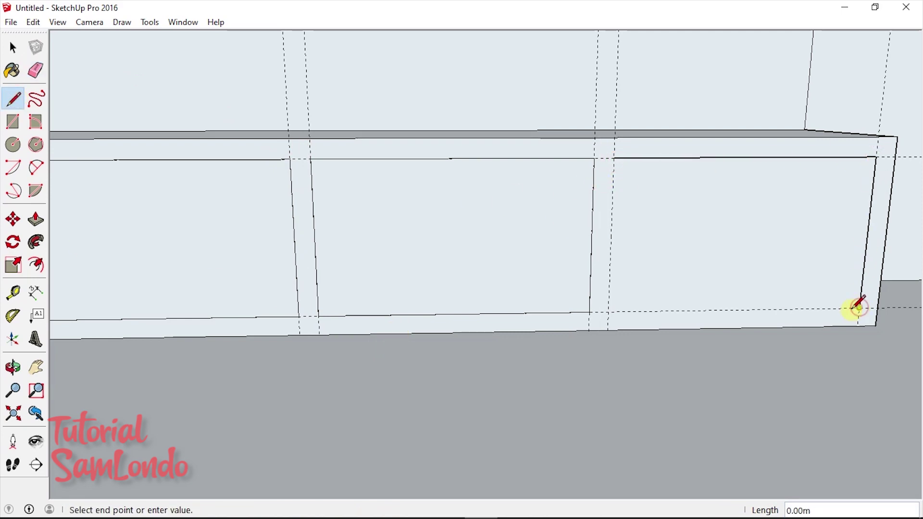
pyautogui.click(859, 309)
pyautogui.click(608, 312)
pyautogui.click(614, 158)
# Pan to centre the cabinet in the view
pyautogui.scroll(-3, 163, 234)
pyautogui.scroll(-2, 164, 234)
pyautogui.click(36, 368)
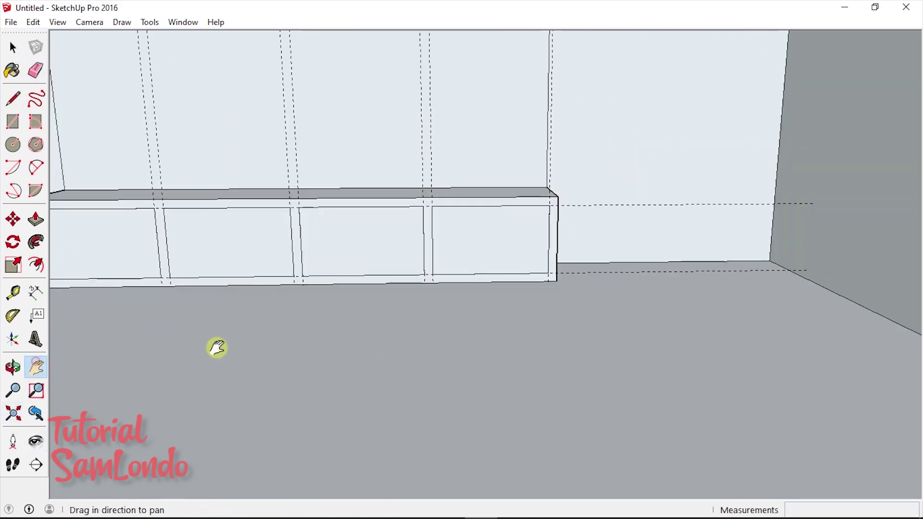
pyautogui.moveTo(216, 346); pyautogui.dragTo(419, 415)
pyautogui.scroll(1, 369, 341)
# Erase the dashed guides and measure the cabinet depth as 0.50 m
pyautogui.press('e')
pyautogui.moveTo(149, 120)
pyautogui.mouseDown()
pyautogui.moveTo(126, 252)
pyautogui.moveTo(128, 331)
pyautogui.mouseUp()
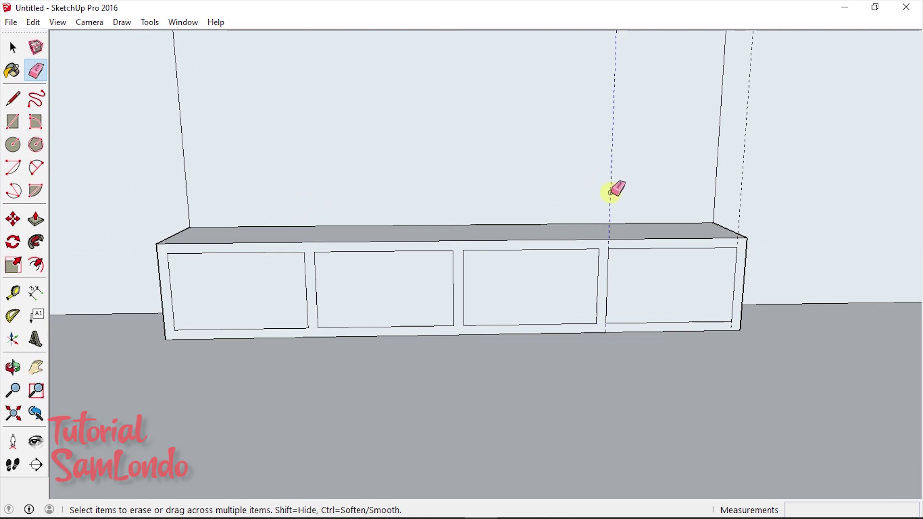
pyautogui.moveTo(590, 185); pyautogui.dragTo(745, 200)
pyautogui.moveTo(742, 200)
pyautogui.mouseDown(button='middle')
pyautogui.moveTo(370, 426)
pyautogui.moveTo(481, 197)
pyautogui.mouseUp(button='middle')
pyautogui.press('t')
pyautogui.click(458, 199)
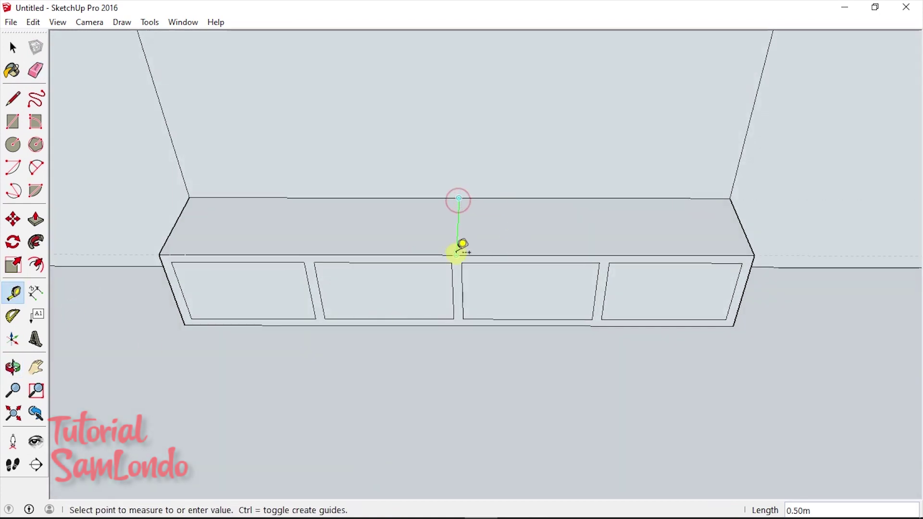
pyautogui.click(455, 253)
# Push the left front panel 0.5 m into the cabinet
pyautogui.click(13, 366)
pyautogui.moveTo(64, 367); pyautogui.dragTo(114, 323)
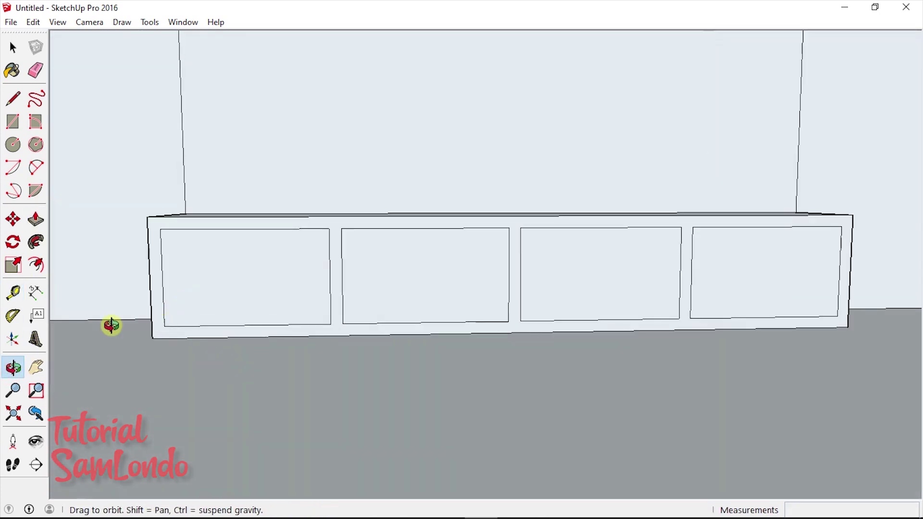
pyautogui.click(36, 219)
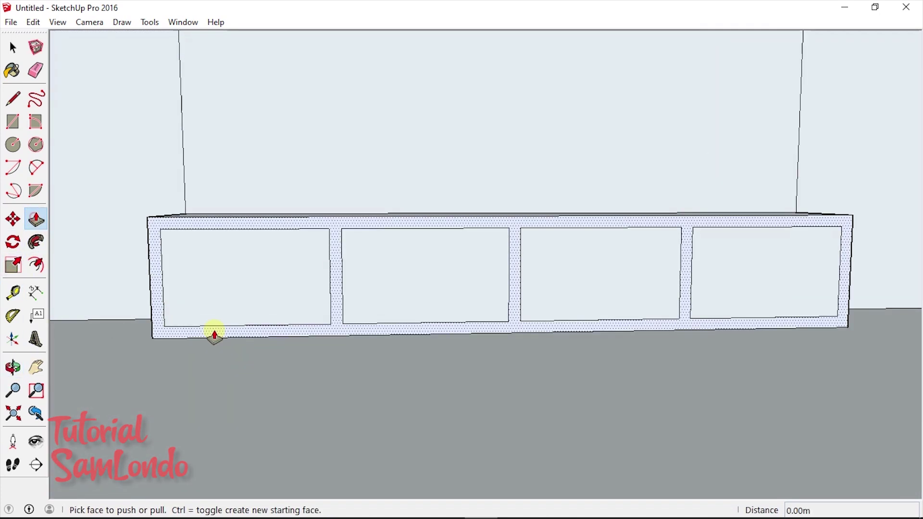
pyautogui.moveTo(223, 310); pyautogui.dragTo(235, 291)
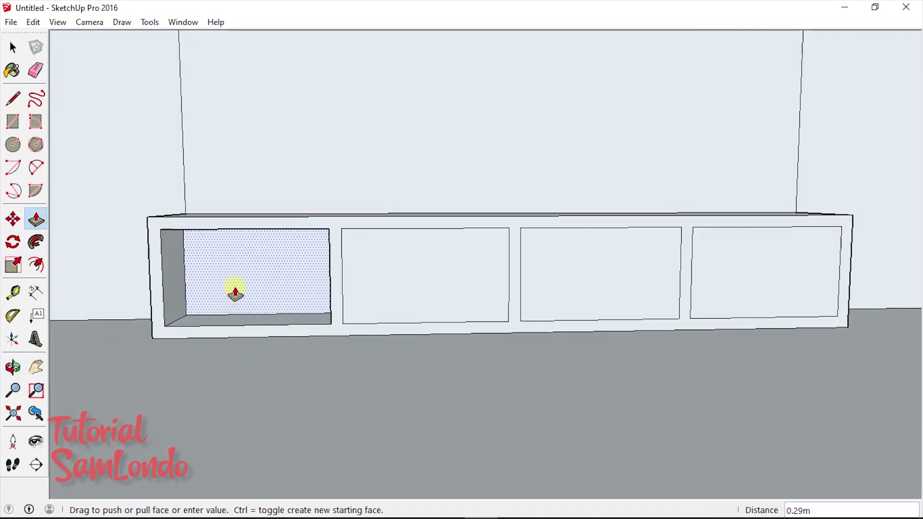
pyautogui.click(235, 291)
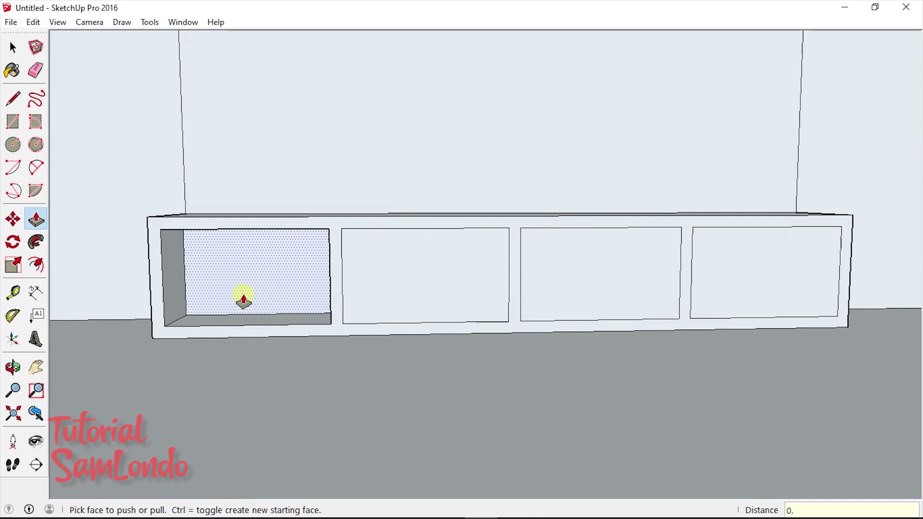
pyautogui.write('50')
pyautogui.press('Return')
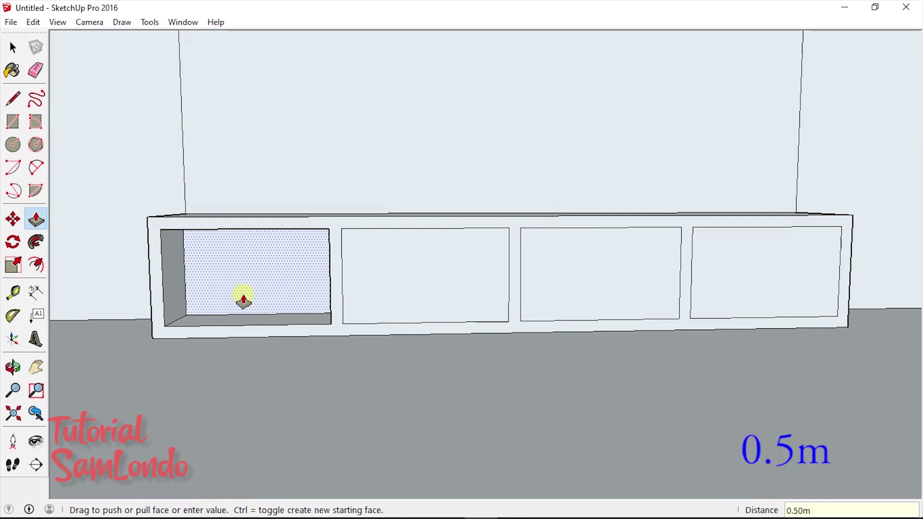
# Repeat the 0.5 m push on the remaining three panels to form open cubbies
pyautogui.doubleClick(379, 301)
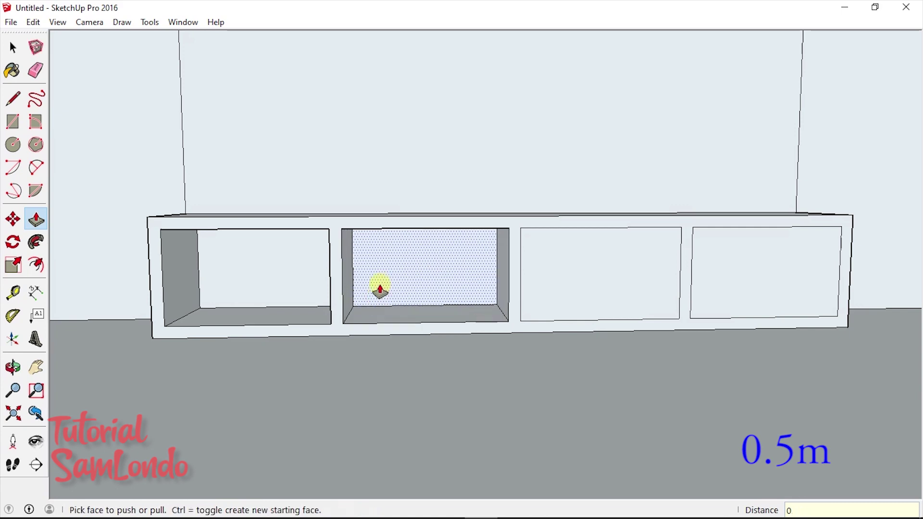
pyautogui.doubleClick(618, 299)
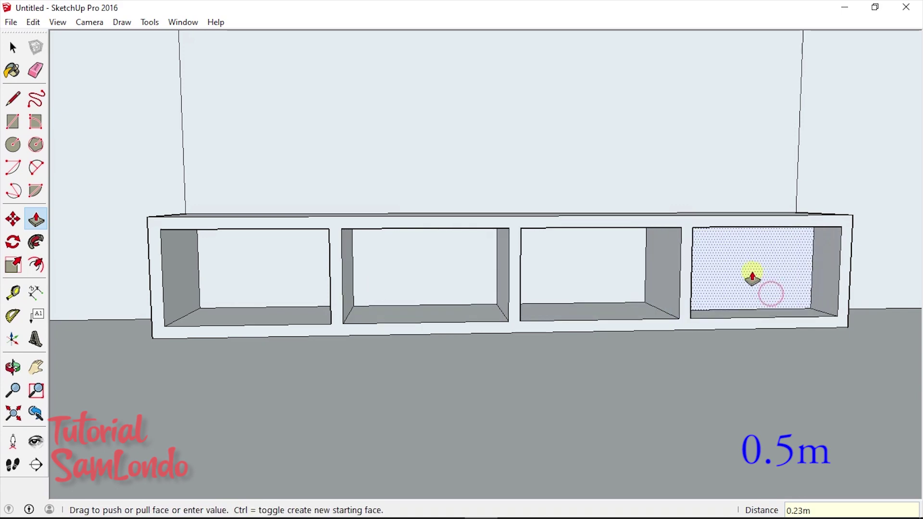
pyautogui.doubleClick(746, 288)
pyautogui.moveTo(745, 289); pyautogui.dragTo(527, 345, button='middle')
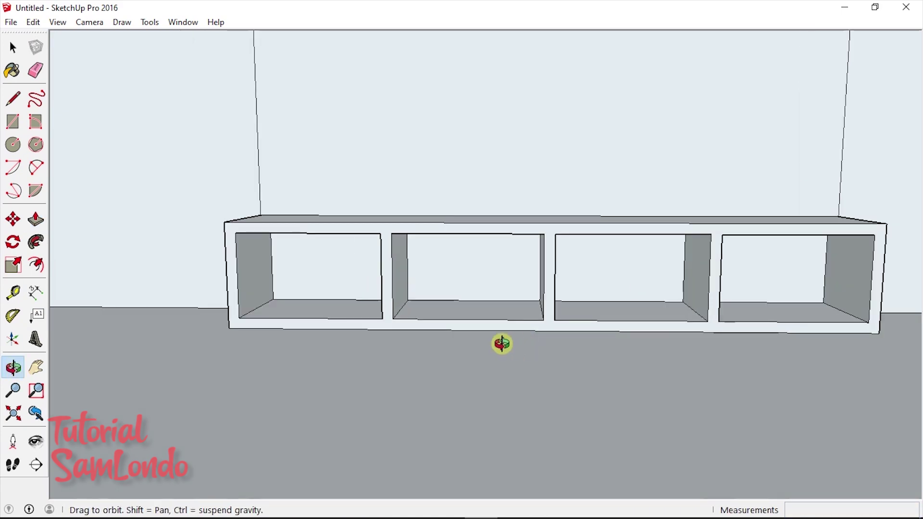
pyautogui.scroll(2, 288, 319)
# Draw a line across the left cubby's side wall to mark the shelf height
pyautogui.scroll(1, 155, 289)
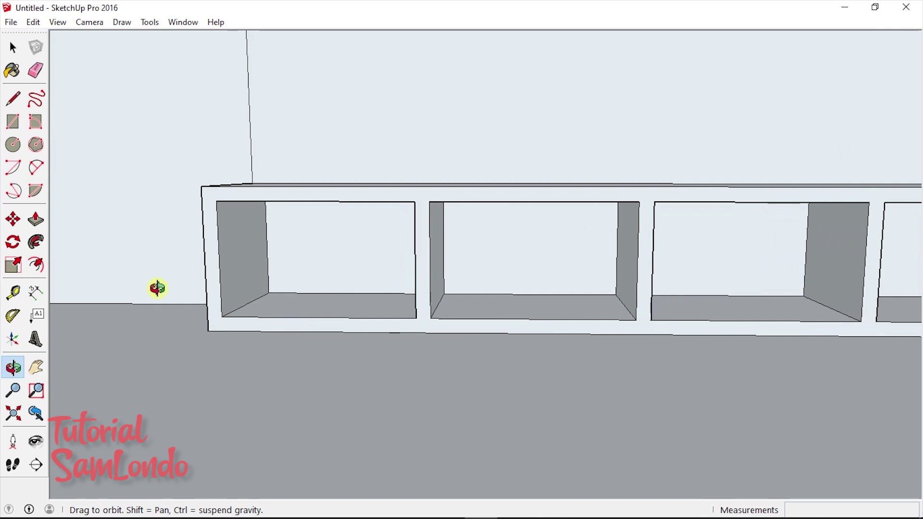
pyautogui.click(13, 99)
pyautogui.click(220, 260)
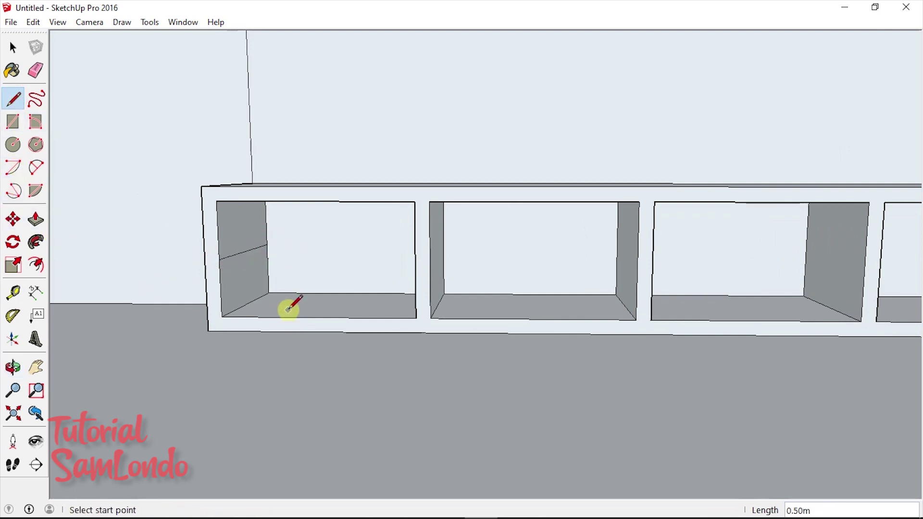
pyautogui.click(248, 287)
pyautogui.scroll(2, 245, 283)
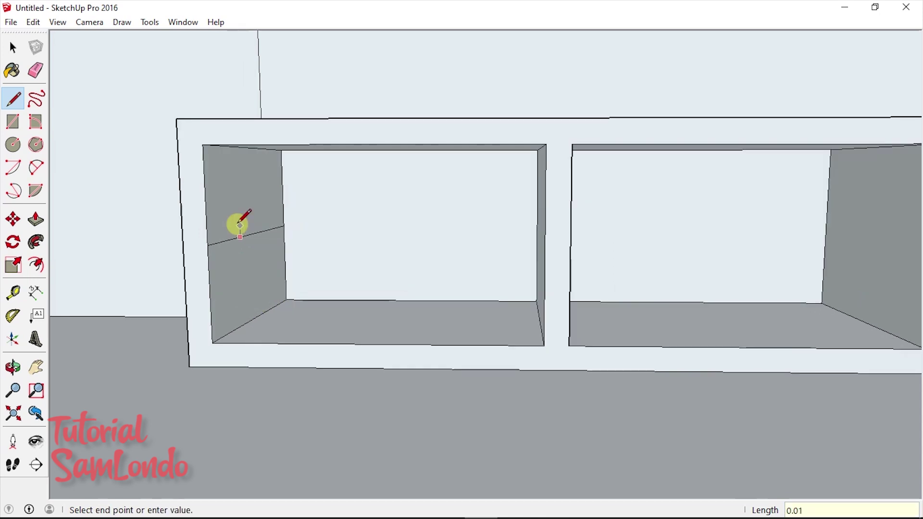
pyautogui.scroll(2, 240, 225)
pyautogui.scroll(1, 238, 241)
# Place guides 0.01 m above and below the shelf line
pyautogui.click(14, 292)
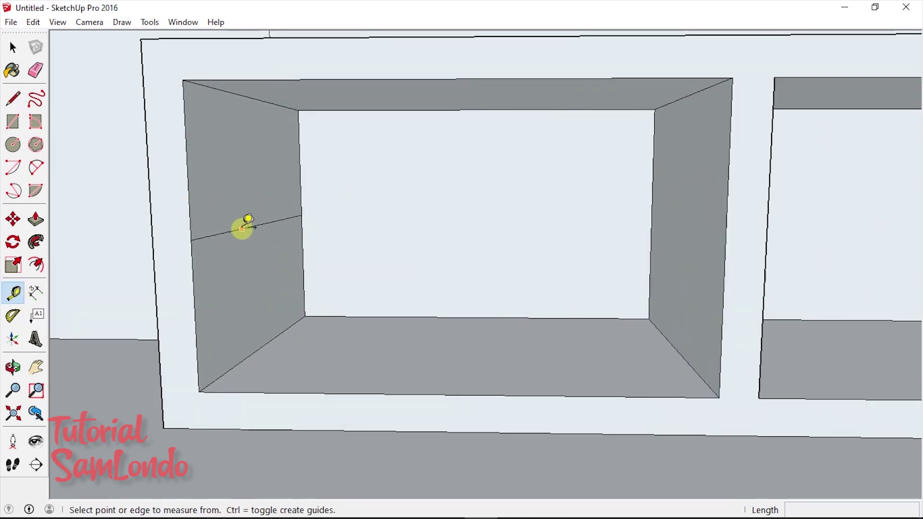
pyautogui.scroll(1, 242, 227)
pyautogui.click(240, 219)
pyautogui.write('0.01')
pyautogui.press('Return')
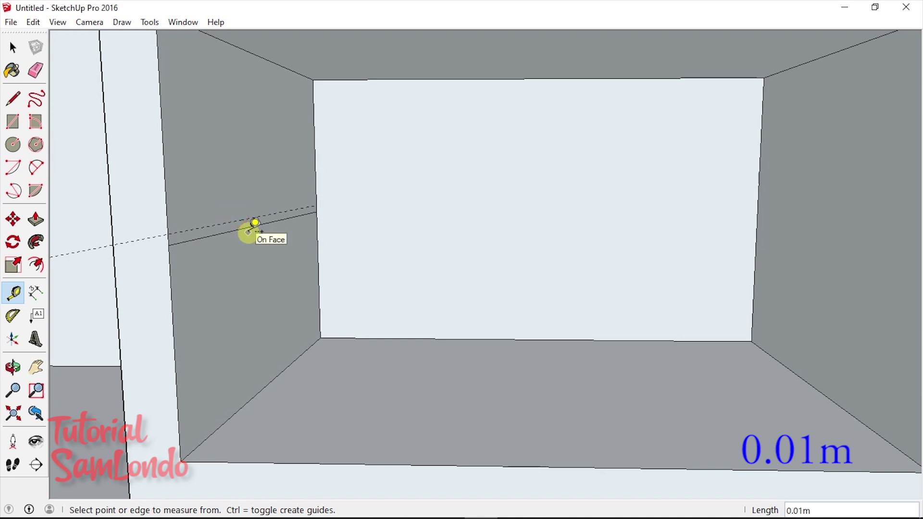
pyautogui.click(247, 232)
pyautogui.click(248, 236)
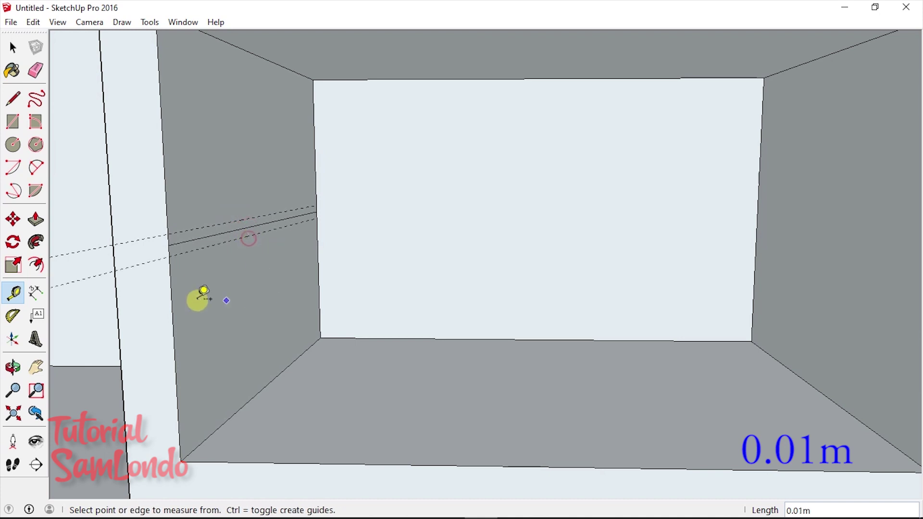
# Draw the shelf edges along the guides across the side wall
pyautogui.click(14, 99)
pyautogui.scroll(2, 174, 226)
pyautogui.click(155, 202)
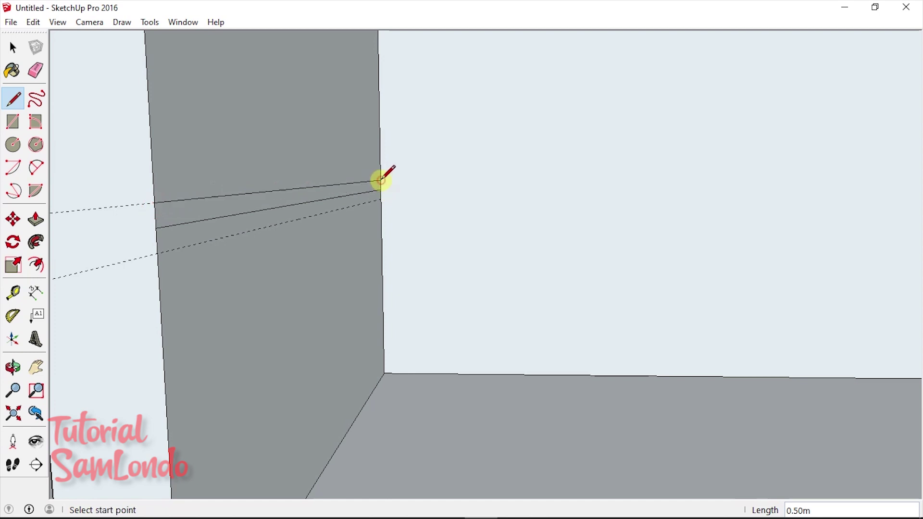
pyautogui.click(158, 254)
pyautogui.click(159, 254)
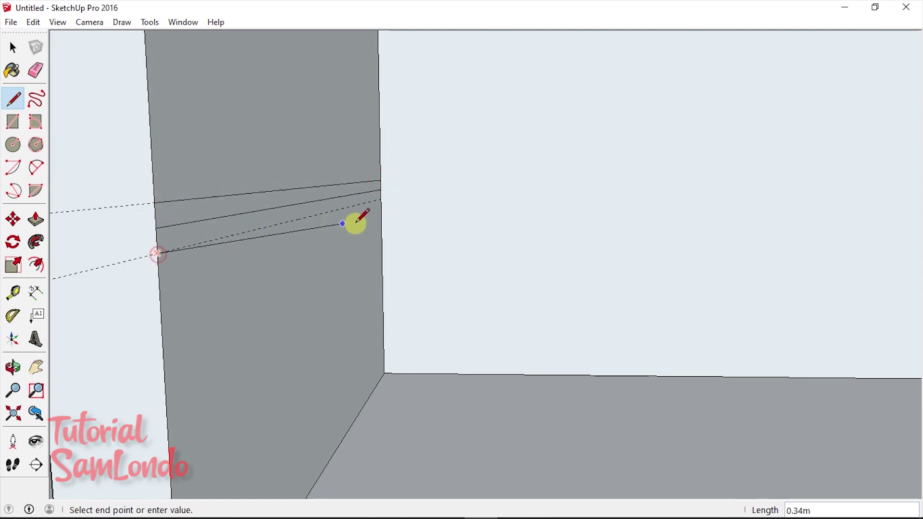
pyautogui.click(380, 197)
pyautogui.click(36, 71)
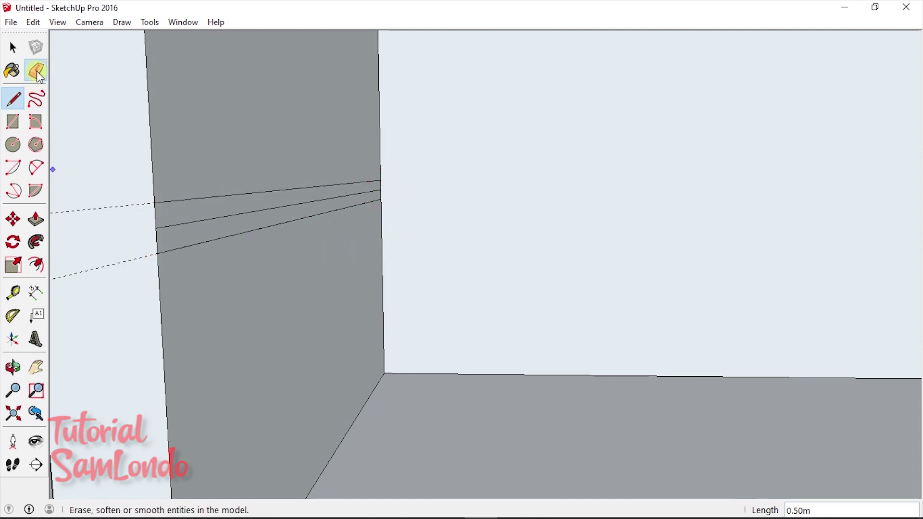
pyautogui.scroll(-5, 212, 247)
# Extrude the thin strip across to the far wall to form the shelf
pyautogui.click(36, 219)
pyautogui.click(250, 228)
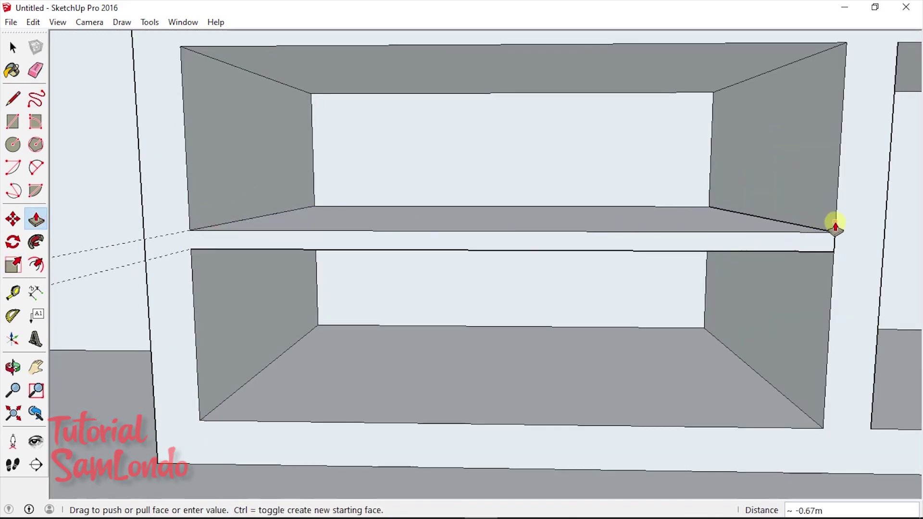
pyautogui.click(834, 221)
pyautogui.click(13, 99)
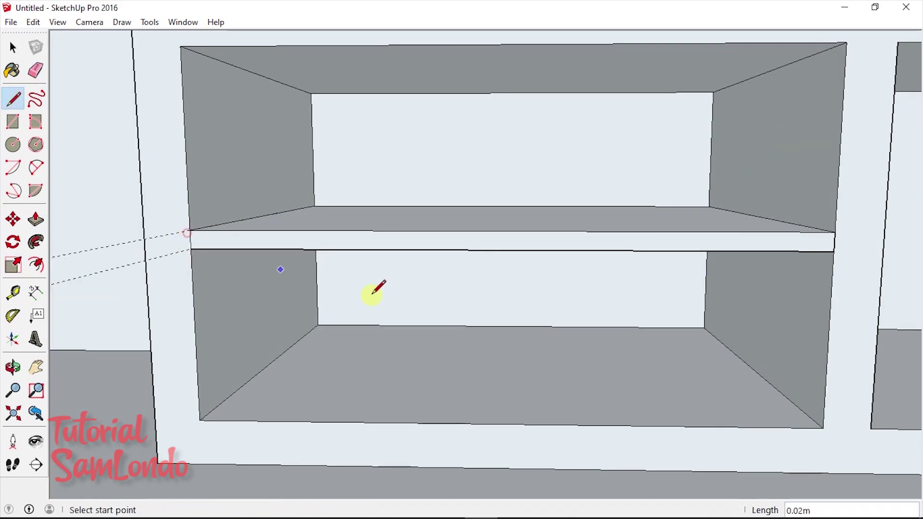
pyautogui.click(36, 220)
pyautogui.scroll(-3, 390, 265)
pyautogui.scroll(-2, 479, 287)
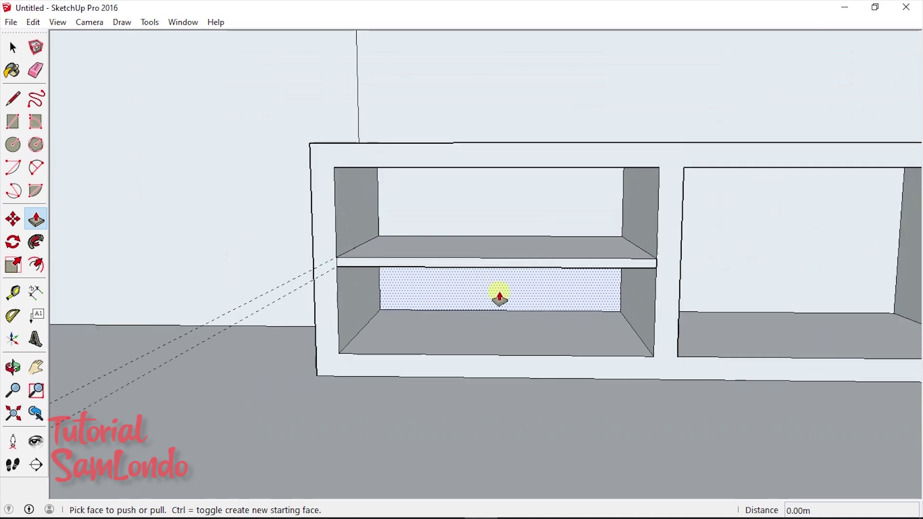
pyautogui.keyDown('shift'); pyautogui.moveTo(500, 324); pyautogui.dragTo(368, 330, button='middle'); pyautogui.keyUp('shift')
pyautogui.moveTo(368, 331); pyautogui.dragTo(509, 325)
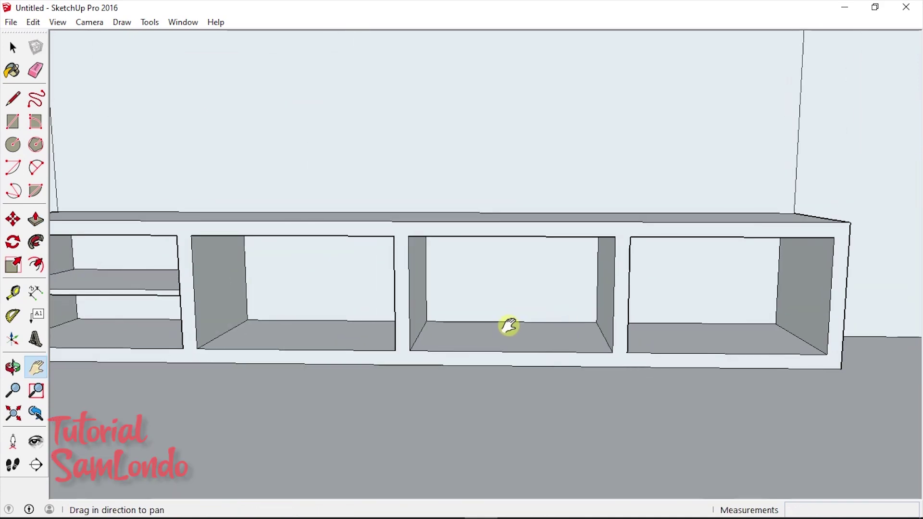
# Draw a diagonal edge across the end cubby's side wall
pyautogui.scroll(3, 508, 326)
pyautogui.scroll(2, 334, 337)
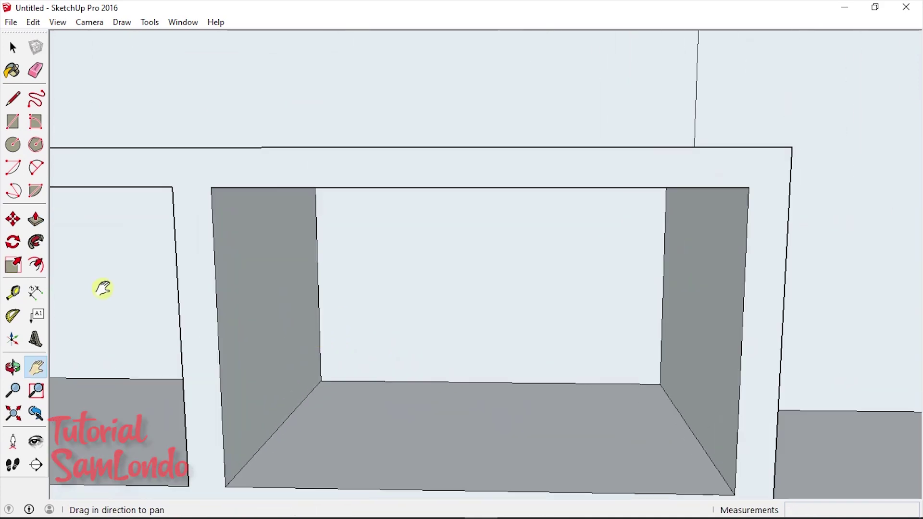
pyautogui.click(13, 99)
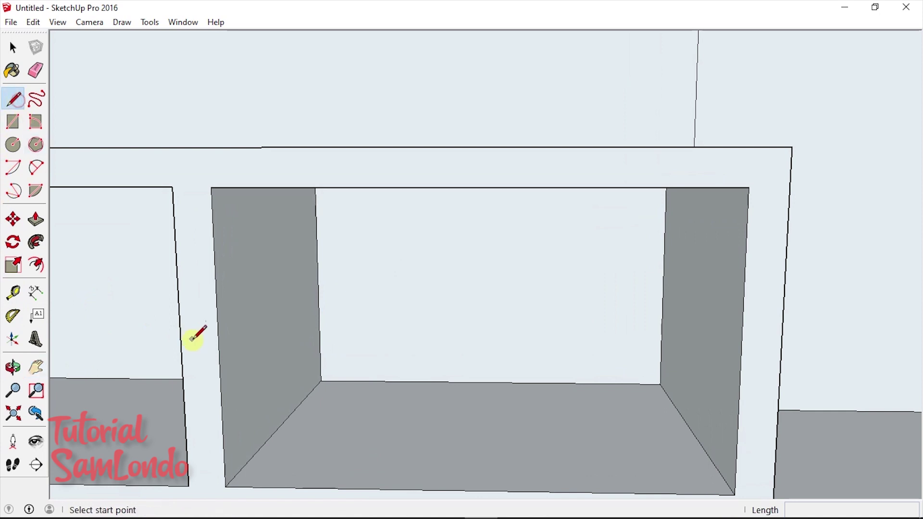
pyautogui.click(219, 340)
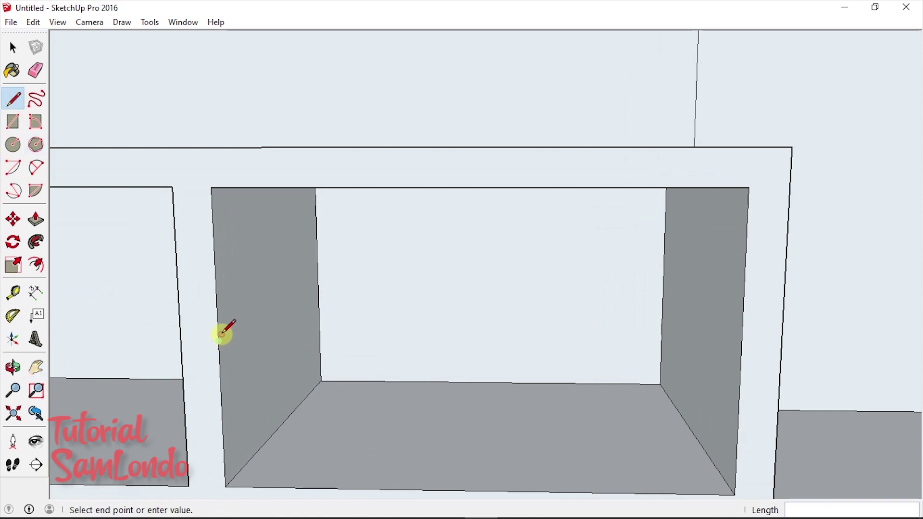
pyautogui.click(319, 284)
pyautogui.scroll(1, 273, 314)
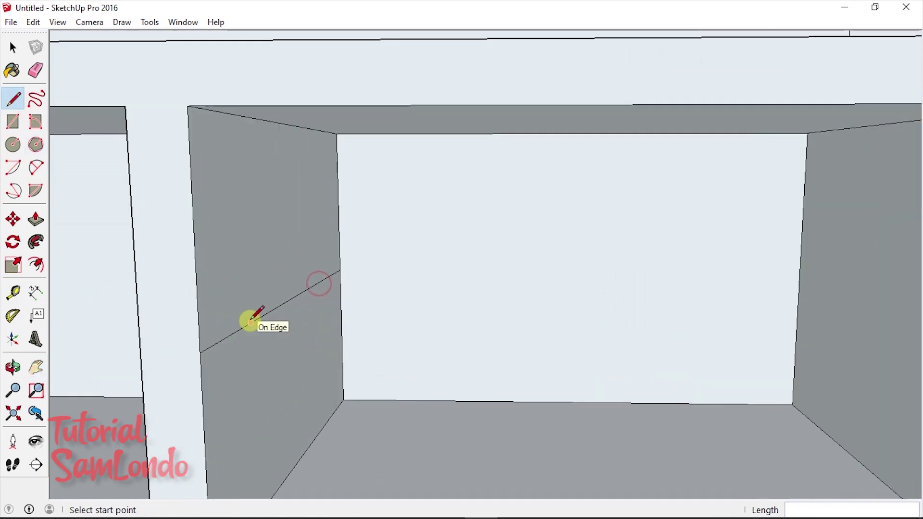
# Place guides 0.01 m off the new edge on the side wall
pyautogui.click(13, 293)
pyautogui.click(277, 308)
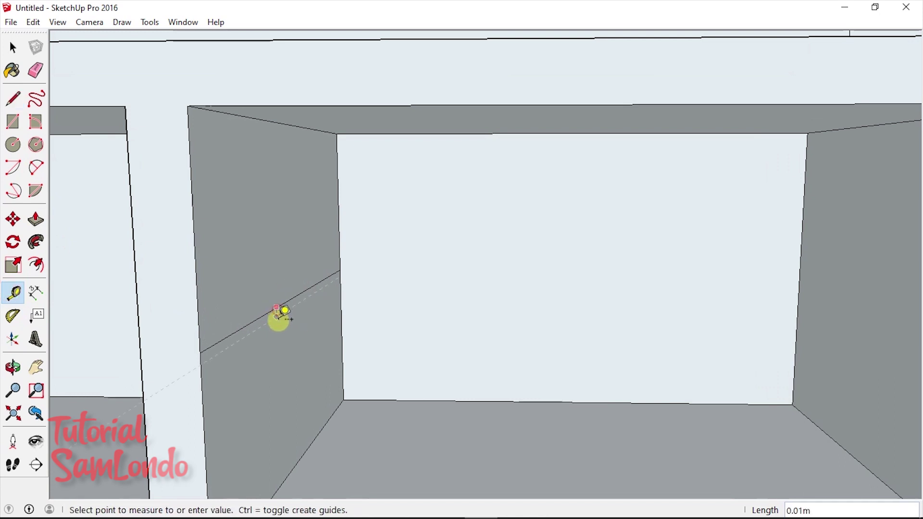
pyautogui.click(278, 311)
pyautogui.click(282, 290)
pyautogui.scroll(1, 283, 291)
pyautogui.press('l')
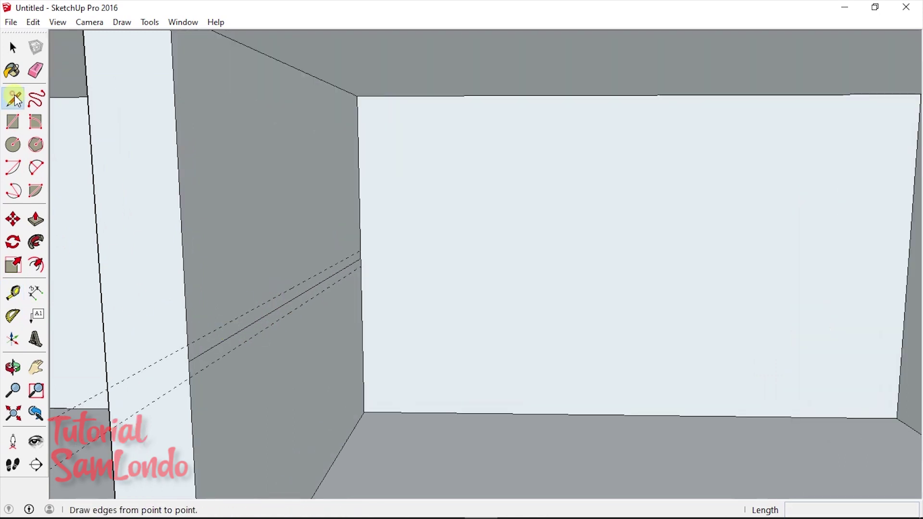
# Draw the two shelf lines across the compartment wall
pyautogui.click(187, 345)
pyautogui.click(361, 259)
pyautogui.click(196, 371)
pyautogui.click(378, 251)
# Push/Pull the strip between the two lines into a horizontal shelf
pyautogui.press('e')
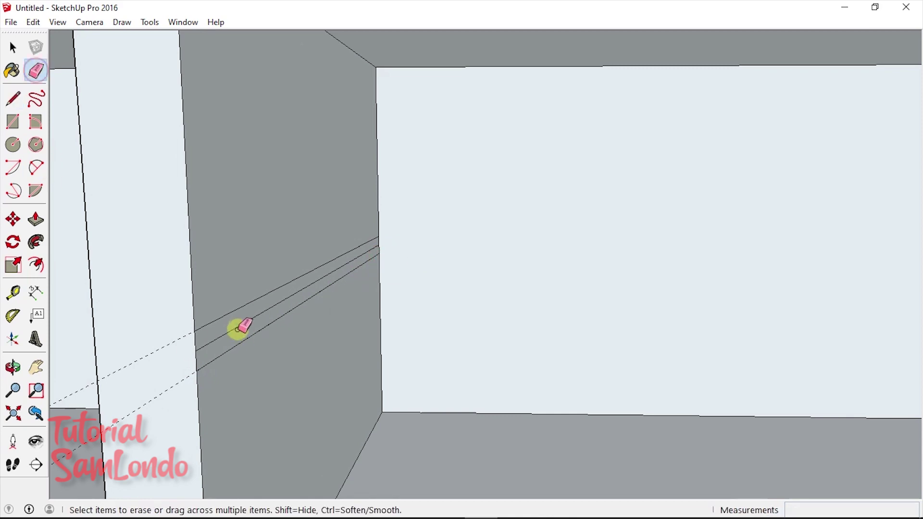
pyautogui.scroll(-2, 281, 342)
pyautogui.press('p')
pyautogui.moveTo(299, 355); pyautogui.dragTo(912, 340)
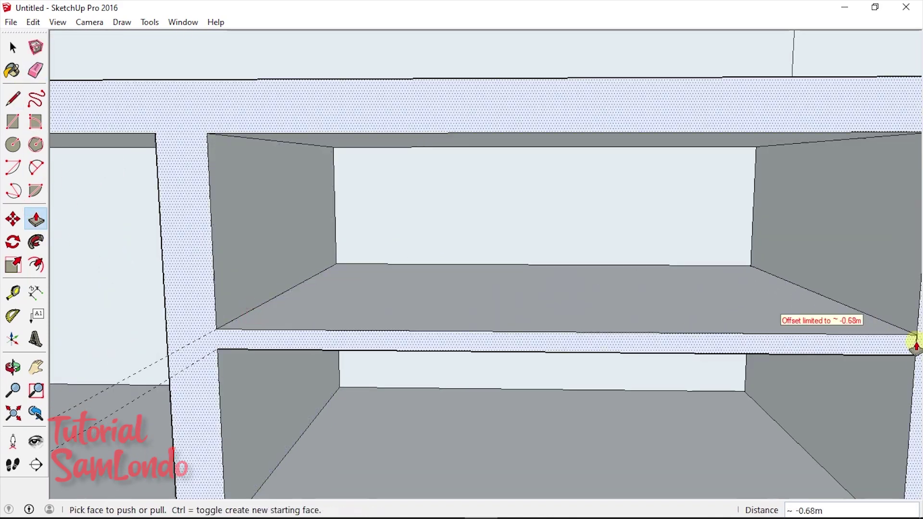
pyautogui.press('l')
pyautogui.keyDown('shift'); pyautogui.moveTo(221, 324); pyautogui.dragTo(550, 339, button='middle'); pyautogui.keyUp('shift')
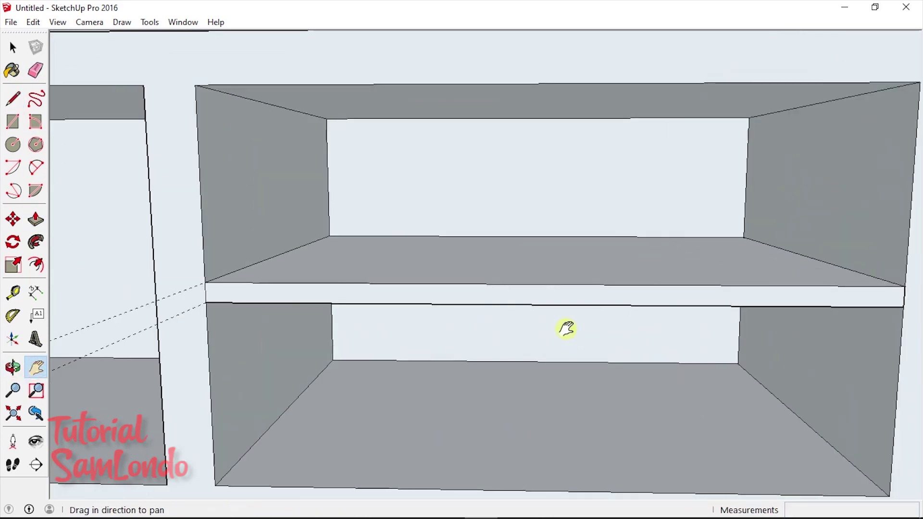
pyautogui.scroll(-2, 524, 308)
pyautogui.scroll(-5, 524, 308)
pyautogui.press('e')
pyautogui.scroll(-2, 393, 202)
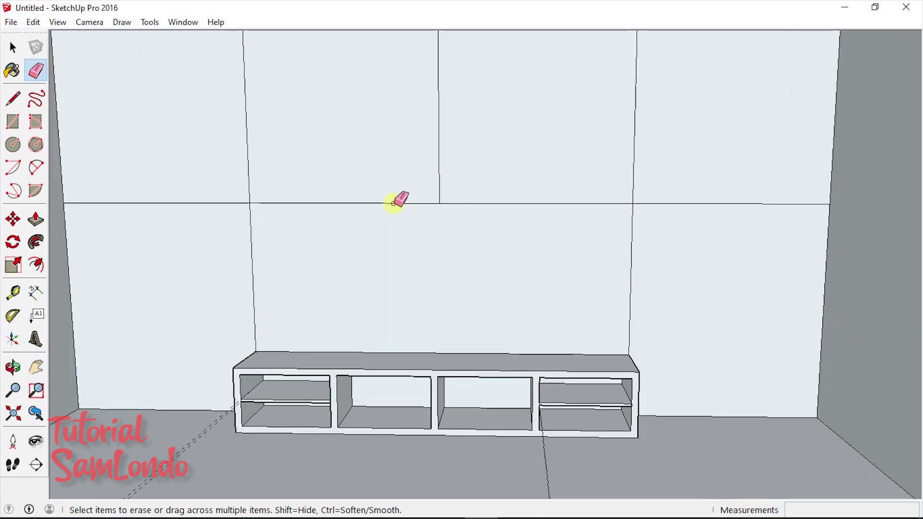
# Erase the leftover horizontal edge on the wall above the cabinet
pyautogui.click(393, 203)
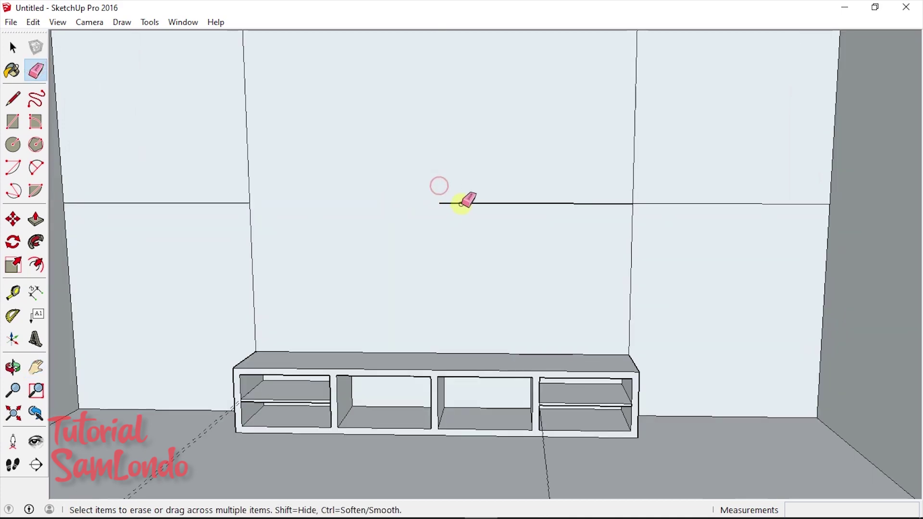
pyautogui.scroll(-2, 461, 201)
pyautogui.press('o')
pyautogui.moveTo(414, 187)
pyautogui.mouseDown()
pyautogui.moveTo(364, 212)
pyautogui.moveTo(402, 148)
pyautogui.mouseUp()
pyautogui.moveTo(438, 107); pyautogui.dragTo(428, 169)
# Push the central back-wall panel in by 0.05 m
pyautogui.press('p')
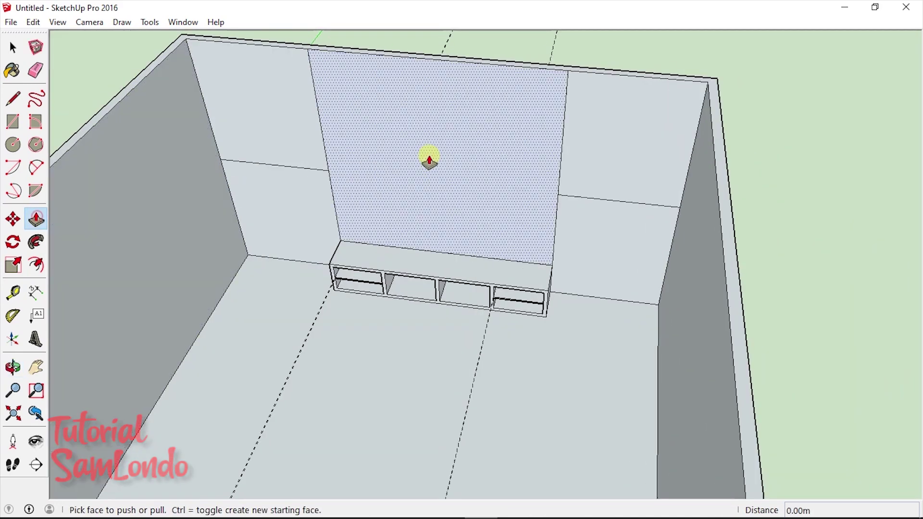
pyautogui.click(436, 144)
pyautogui.click(476, 248)
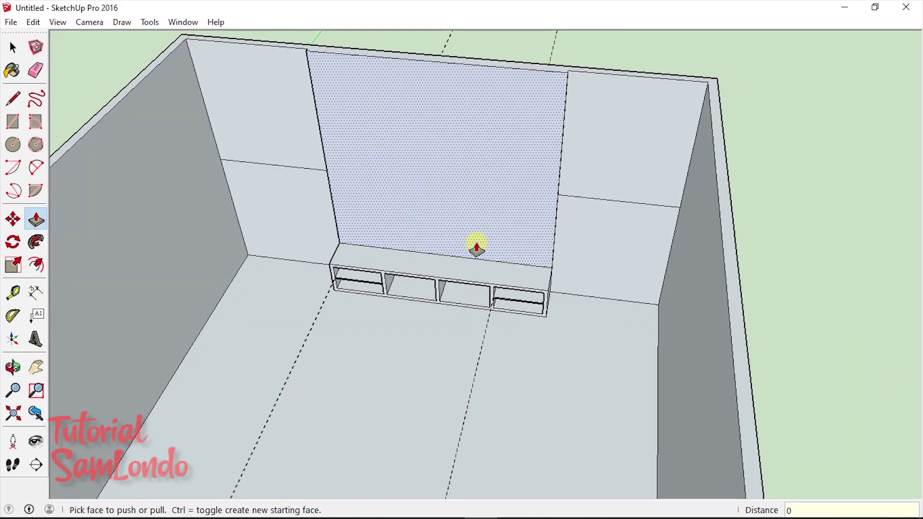
pyautogui.write('5')
pyautogui.press('Return')
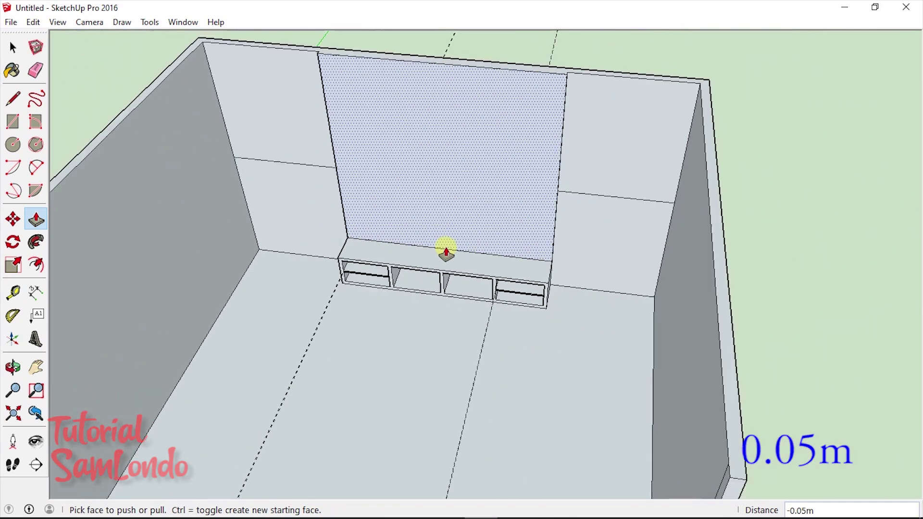
pyautogui.click(13, 367)
pyautogui.moveTo(433, 144); pyautogui.dragTo(461, 183)
# Draw a vertical centre line from the wall's top edge down to the cabinet top
pyautogui.press('l')
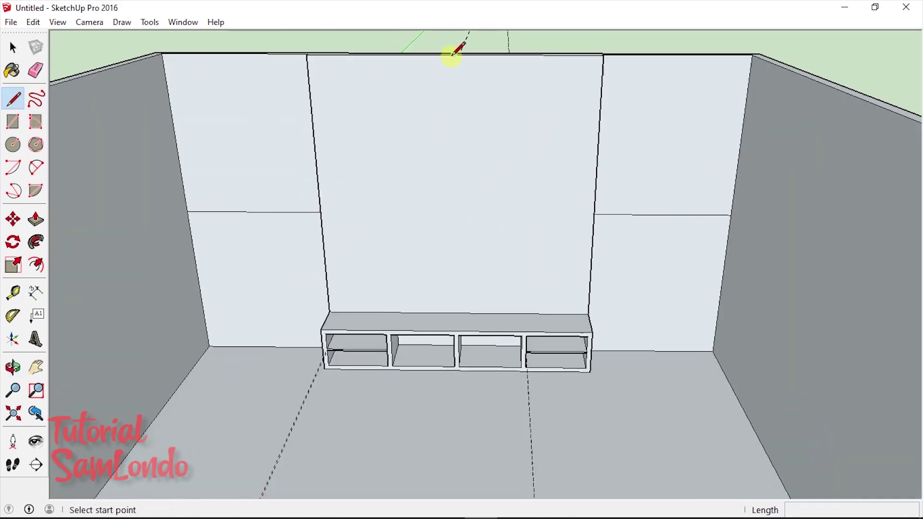
pyautogui.click(453, 55)
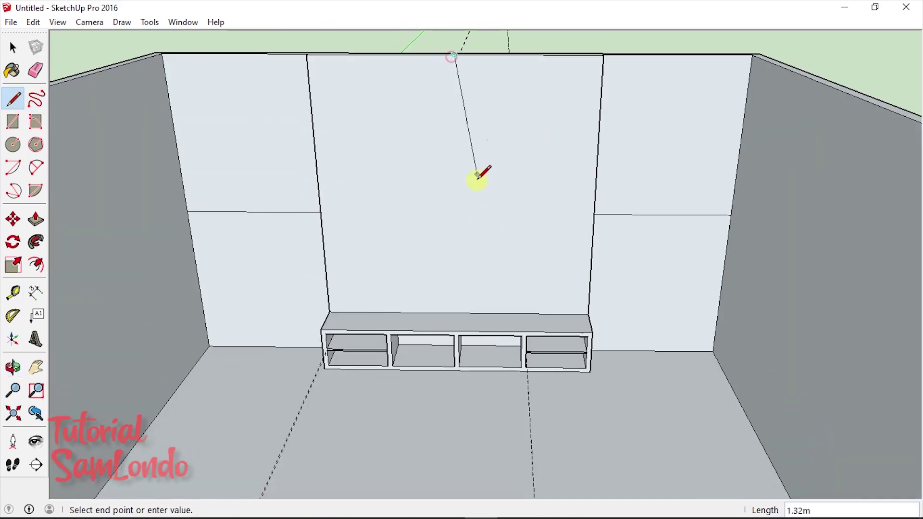
pyautogui.click(458, 310)
pyautogui.scroll(1, 492, 209)
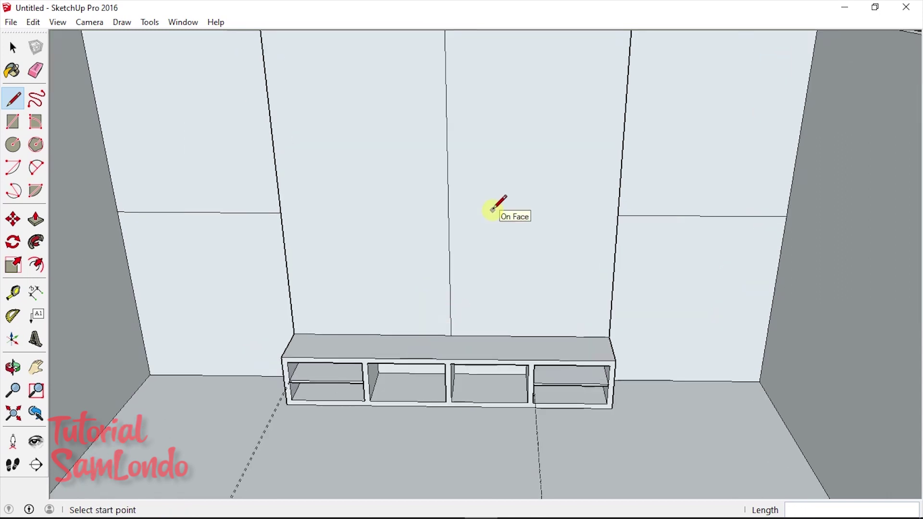
pyautogui.scroll(-1, 199, 303)
# Place a guide 0.70 m above the cabinet top
pyautogui.press('t')
pyautogui.click(379, 311)
pyautogui.write('0.7')
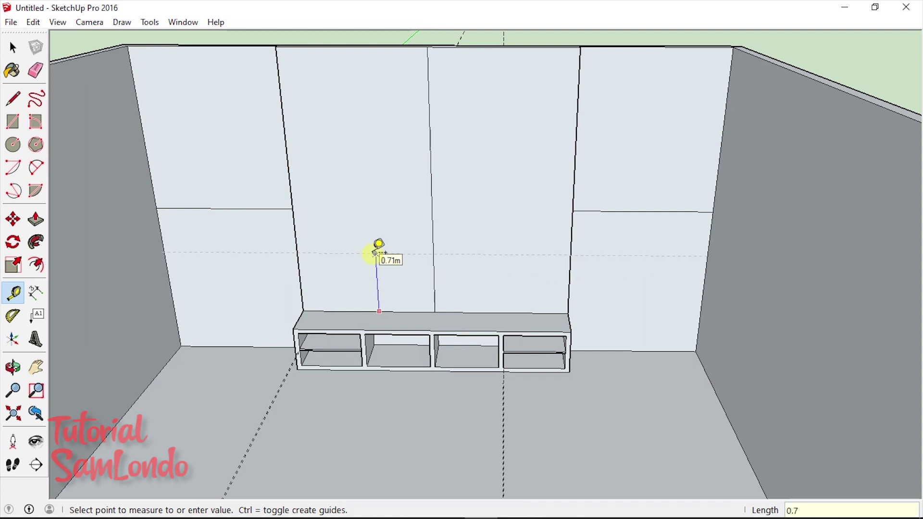
pyautogui.write('0')
pyautogui.press('Return')
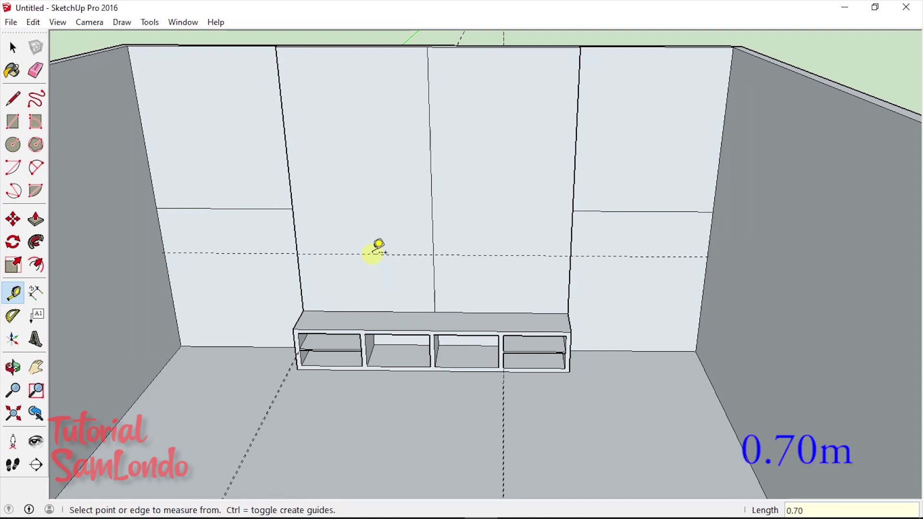
pyautogui.scroll(2, 440, 255)
pyautogui.scroll(1, 442, 256)
pyautogui.scroll(1, 442, 257)
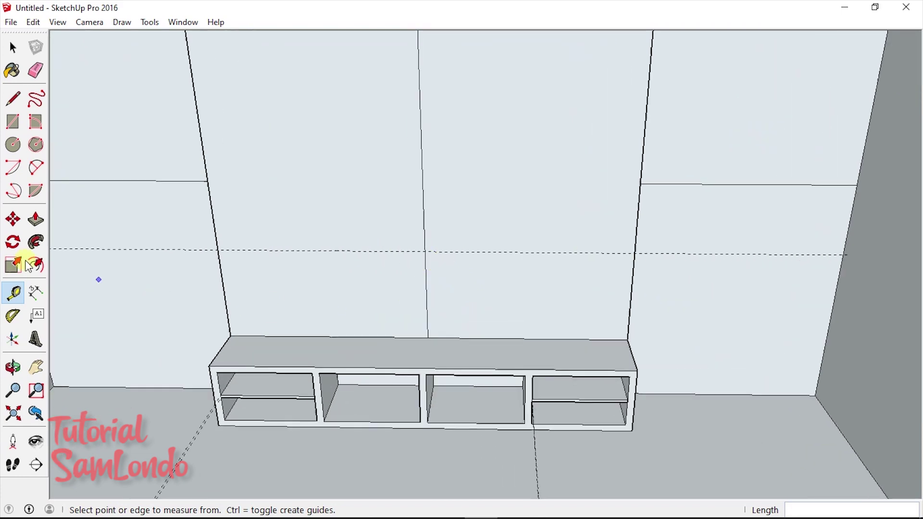
pyautogui.click(13, 368)
pyautogui.moveTo(341, 309); pyautogui.dragTo(350, 299)
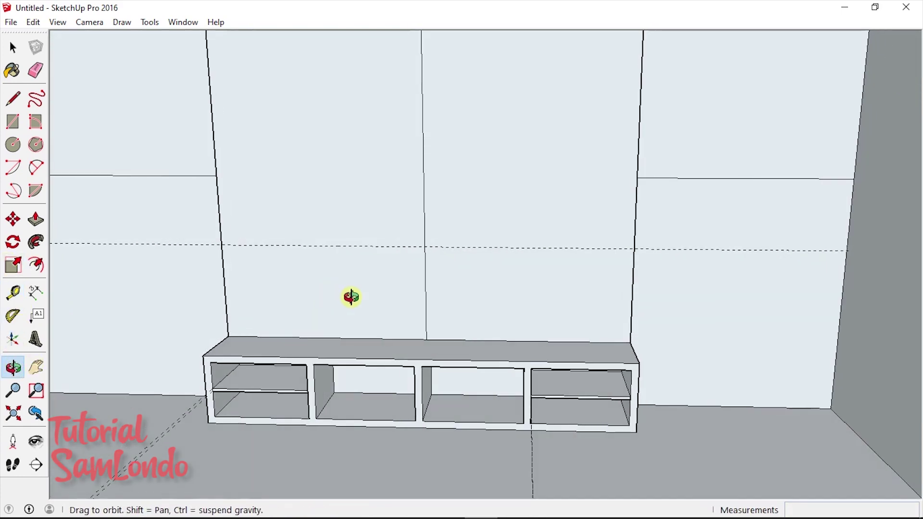
# Draw a small circle where the 0.70 m guide meets the centre line, erasing the line below it
pyautogui.click(13, 145)
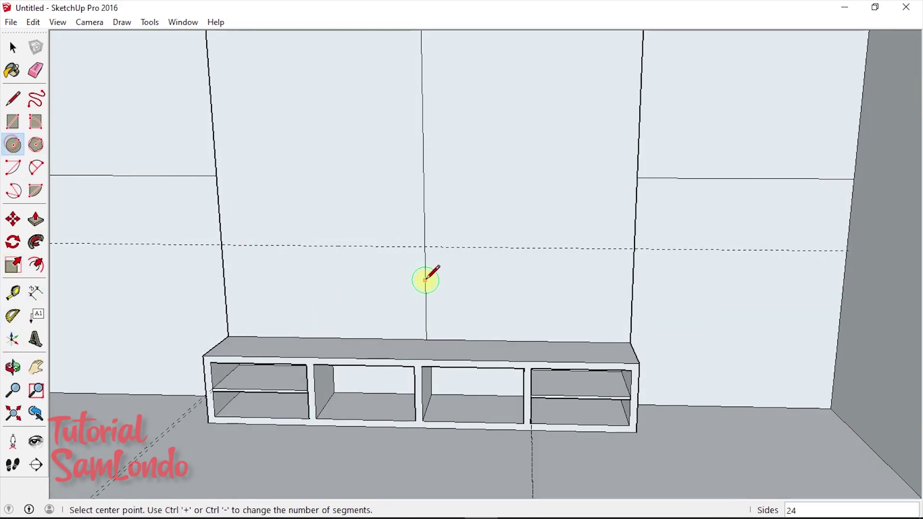
pyautogui.scroll(2, 425, 250)
pyautogui.click(424, 244)
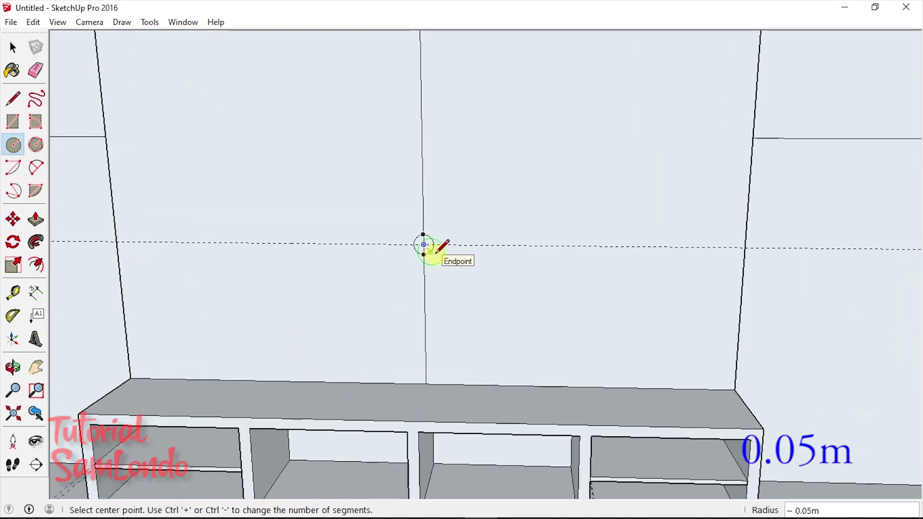
pyautogui.scroll(2, 424, 244)
pyautogui.scroll(2, 433, 267)
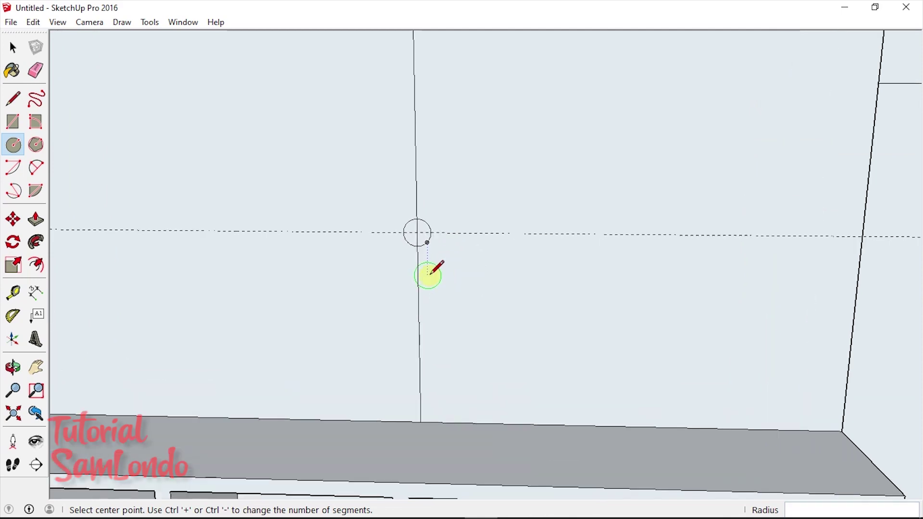
pyautogui.press('space')
pyautogui.press('e')
pyautogui.click(421, 240)
pyautogui.scroll(-5, 419, 228)
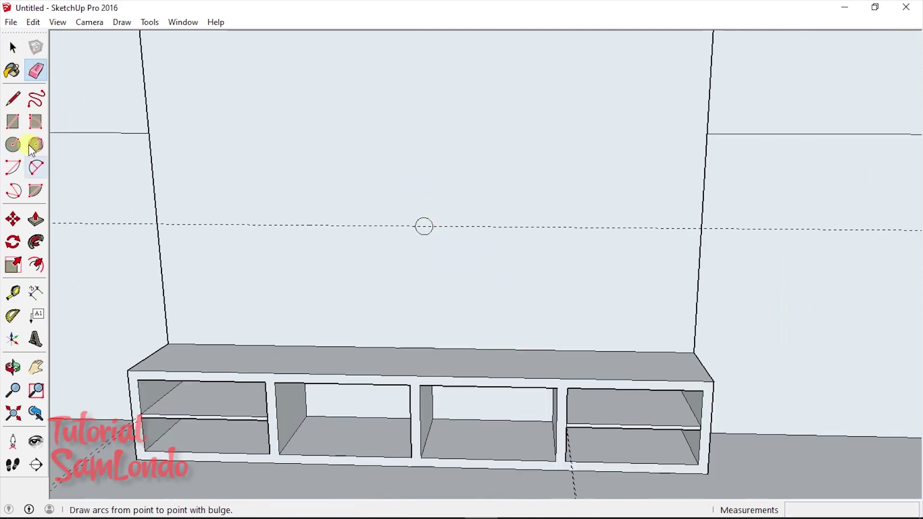
# Pull the circle out about 0.10 m into a cylindrical TV mount
pyautogui.click(13, 367)
pyautogui.moveTo(291, 355); pyautogui.dragTo(144, 289)
pyautogui.click(35, 70)
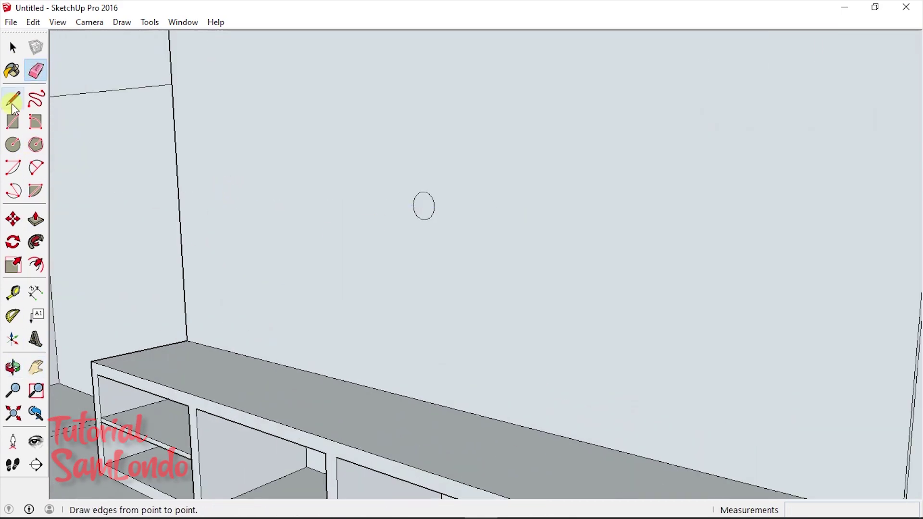
pyautogui.click(35, 219)
pyautogui.click(435, 211)
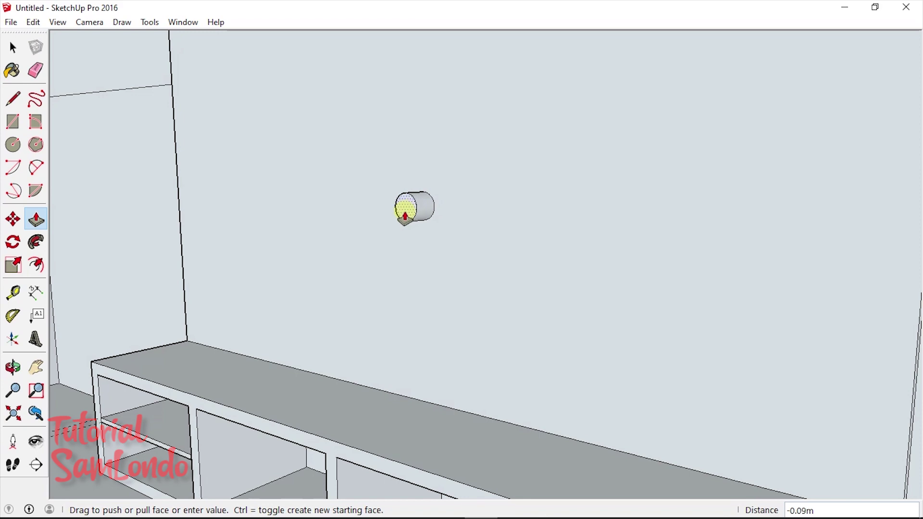
pyautogui.click(403, 217)
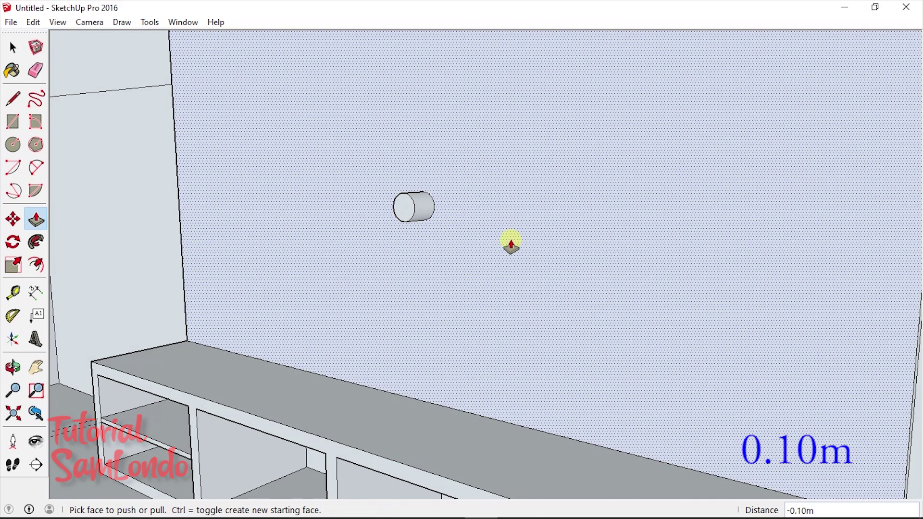
pyautogui.click(13, 368)
pyautogui.moveTo(87, 308)
pyautogui.mouseDown()
pyautogui.moveTo(150, 257)
pyautogui.moveTo(486, 264)
pyautogui.moveTo(459, 250)
pyautogui.mouseUp()
pyautogui.click(13, 98)
pyautogui.scroll(1, 471, 236)
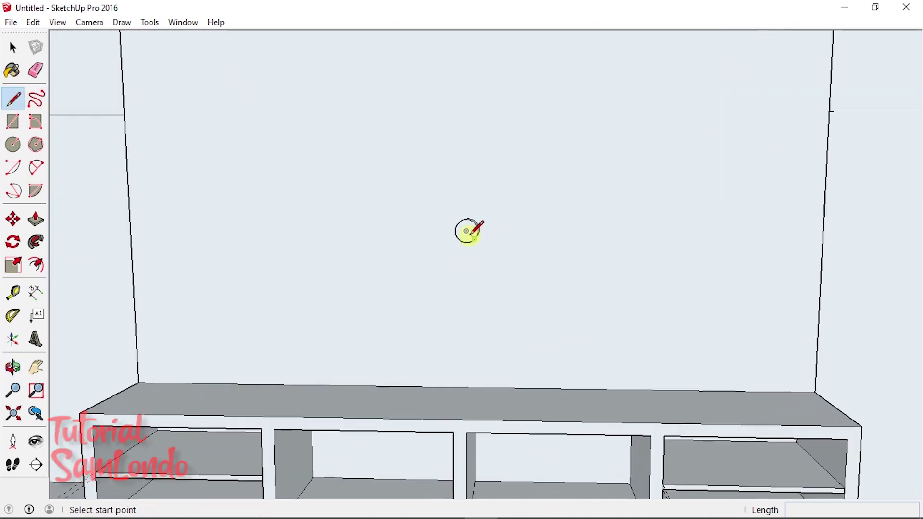
# Trace a TV-sized rectangle around the circular mount, starting from its centre with a 0.60 edge
pyautogui.click(466, 232)
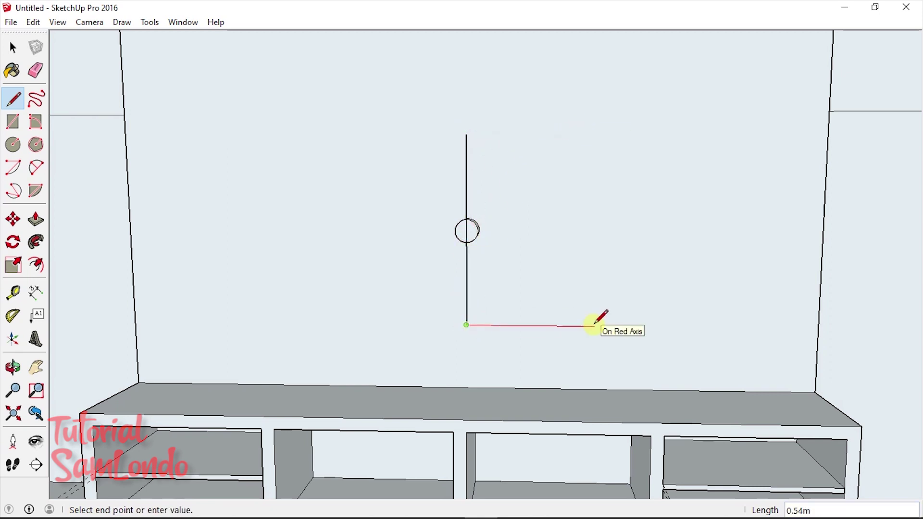
pyautogui.write('0.60')
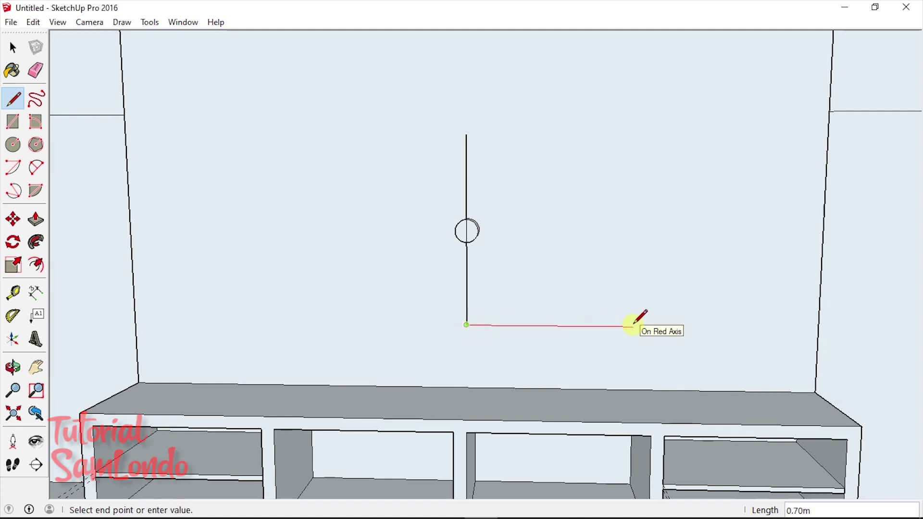
pyautogui.click(304, 323)
pyautogui.click(466, 135)
pyautogui.click(636, 134)
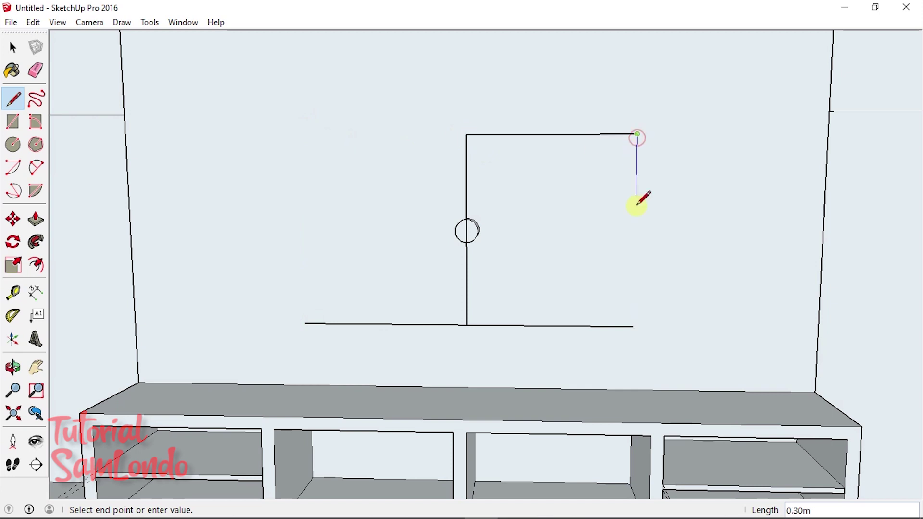
pyautogui.click(633, 326)
pyautogui.click(466, 135)
pyautogui.click(299, 136)
pyautogui.click(304, 323)
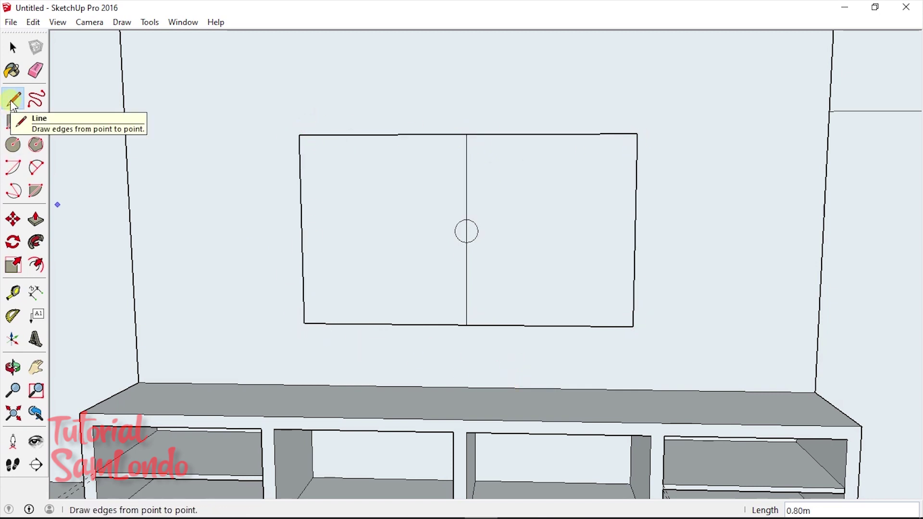
pyautogui.click(35, 71)
# Erase the three centre-line segments above, through and below the circle
pyautogui.scroll(2, 544, 195)
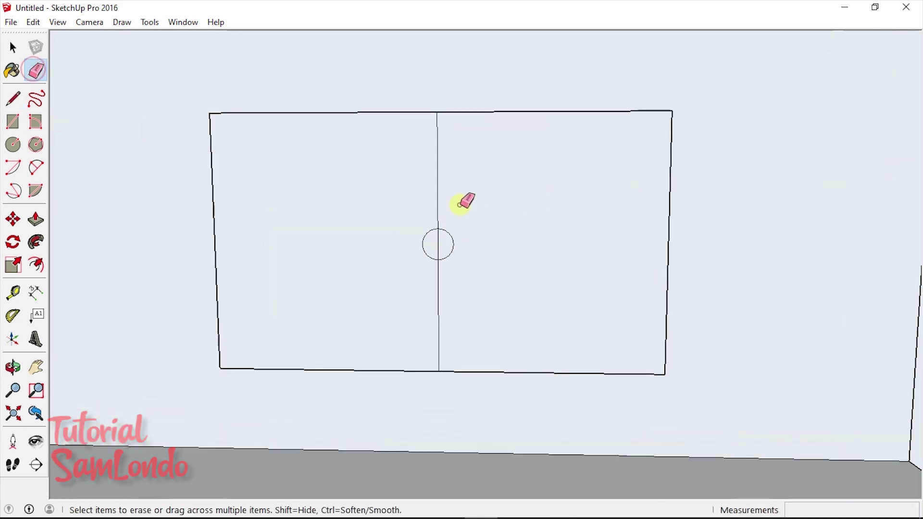
pyautogui.click(438, 210)
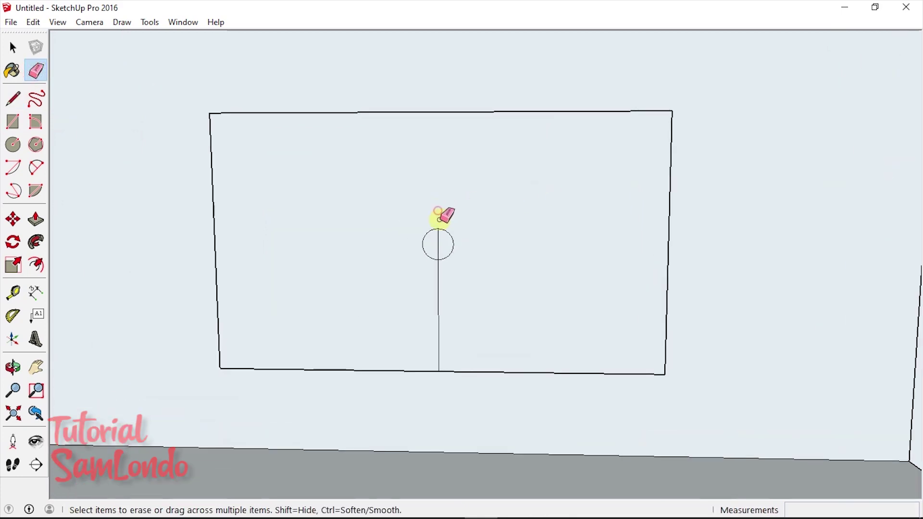
pyautogui.click(438, 299)
pyautogui.click(437, 245)
# Pull the TV rectangle 0.02 m off the wall into a thin panel
pyautogui.click(13, 367)
pyautogui.moveTo(68, 358); pyautogui.dragTo(434, 359)
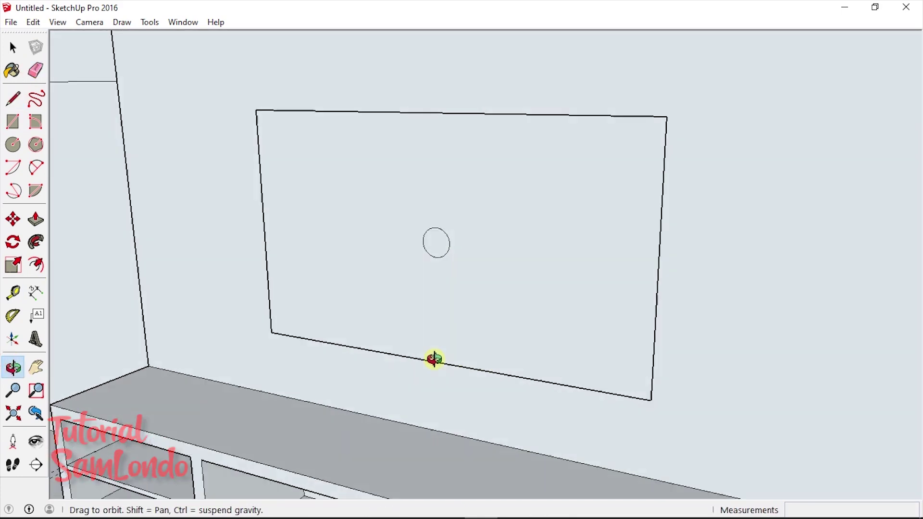
pyautogui.moveTo(561, 354); pyautogui.dragTo(445, 365)
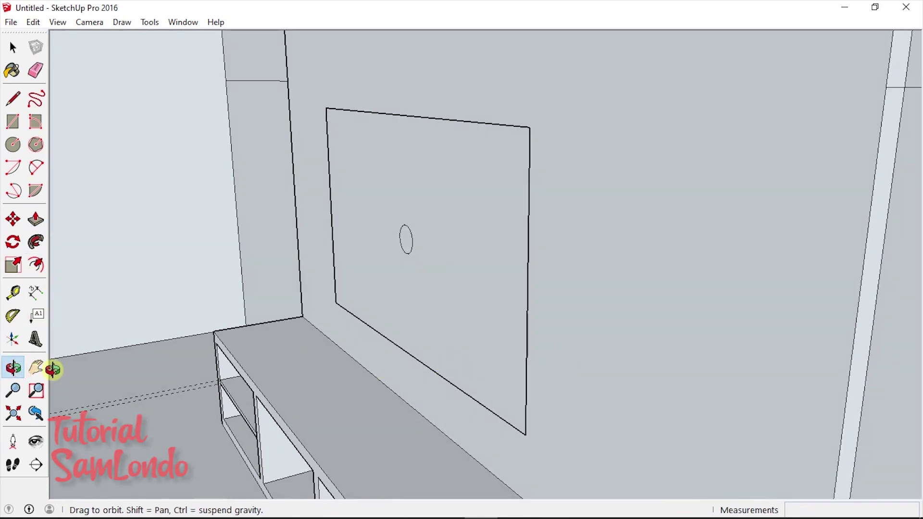
pyautogui.click(36, 219)
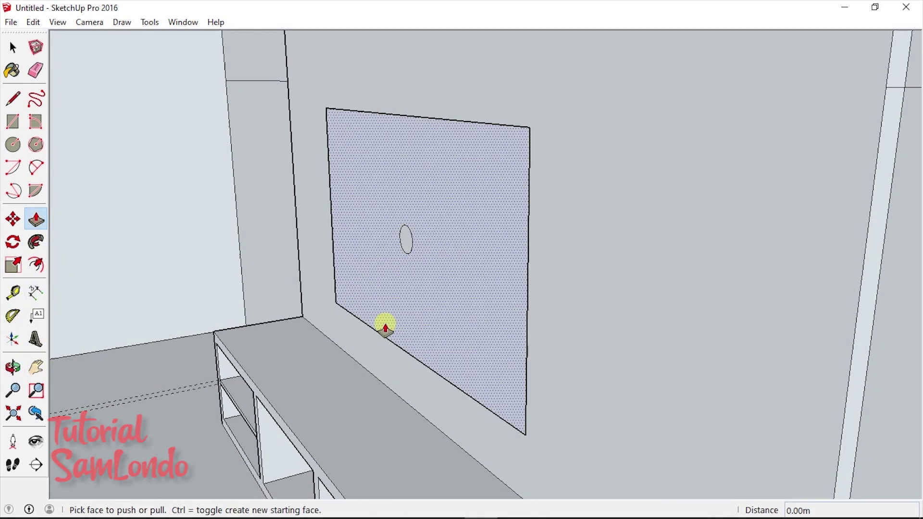
pyautogui.click(468, 359)
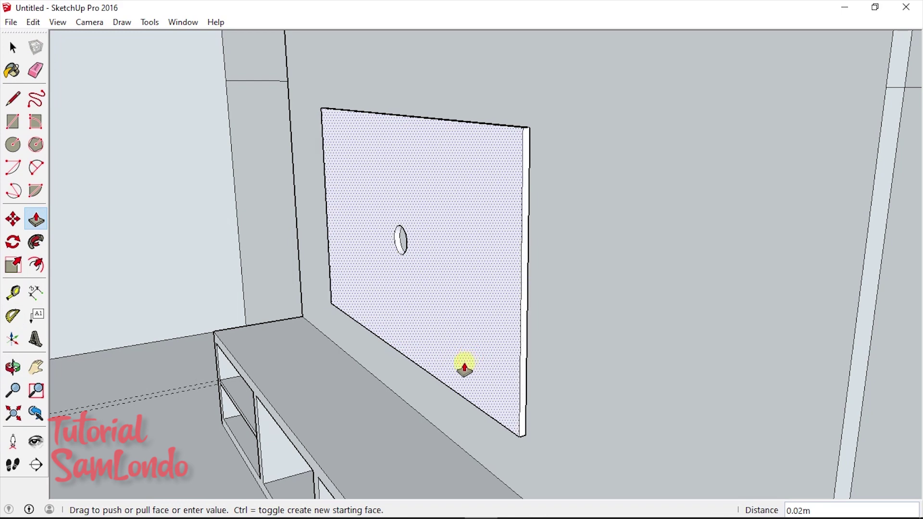
pyautogui.click(463, 368)
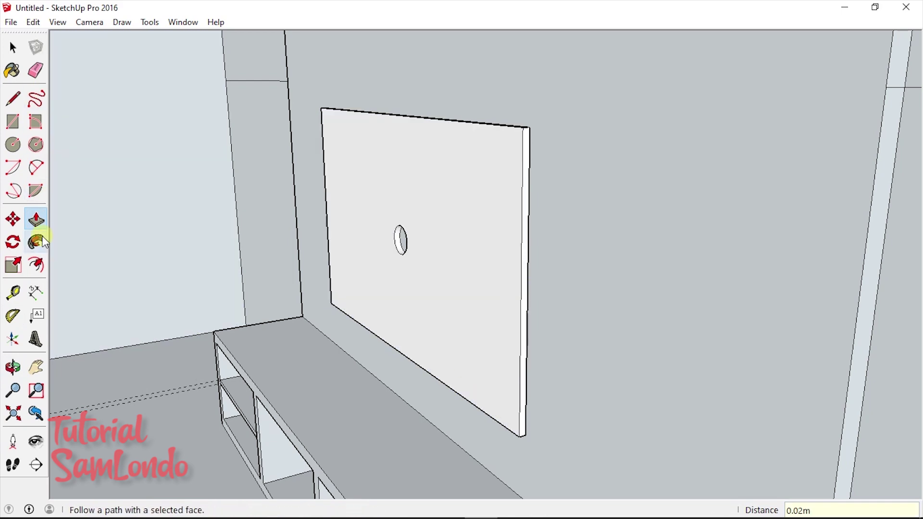
# Split the circle with a vertical line and erase its arcs from the TV panel face
pyautogui.press('o')
pyautogui.moveTo(247, 340); pyautogui.dragTo(519, 295)
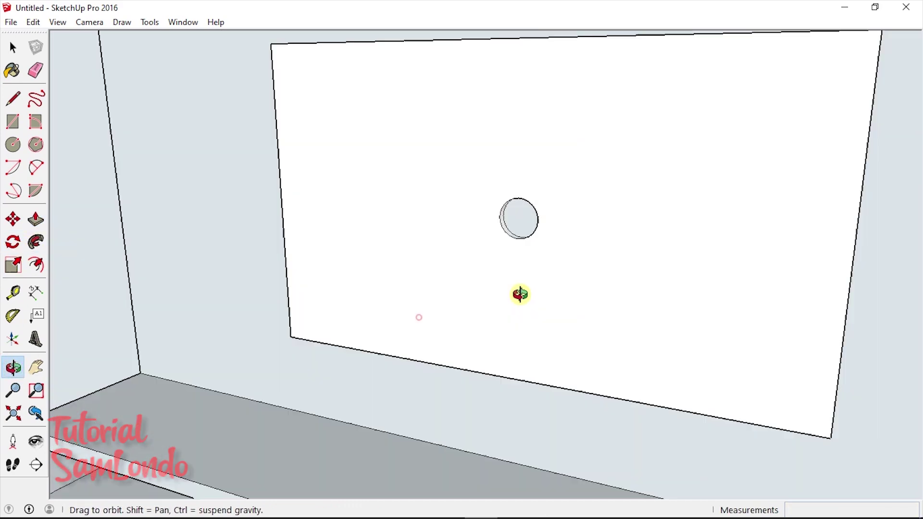
pyautogui.click(13, 99)
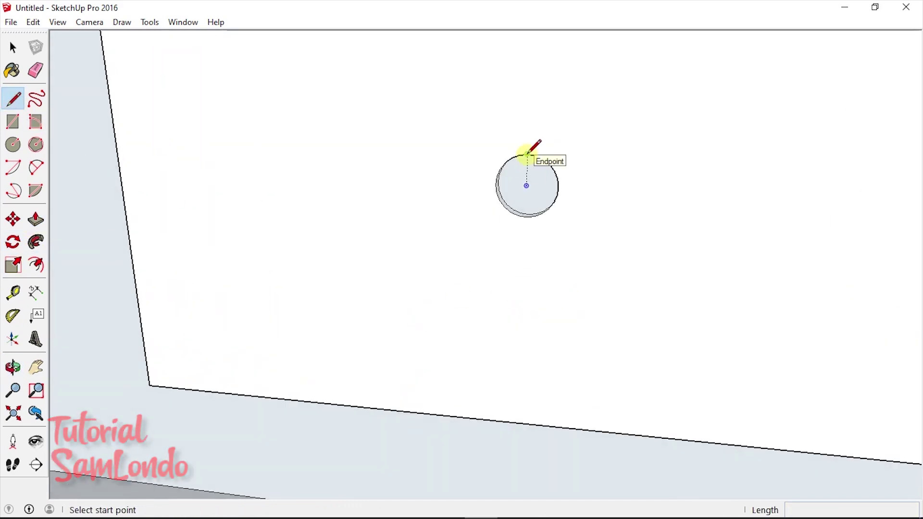
pyautogui.click(527, 154)
pyautogui.click(528, 217)
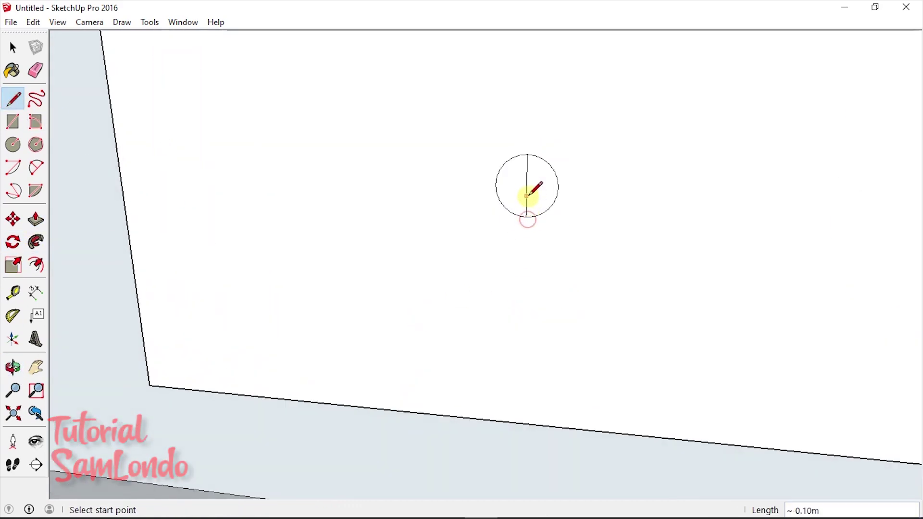
pyautogui.click(35, 70)
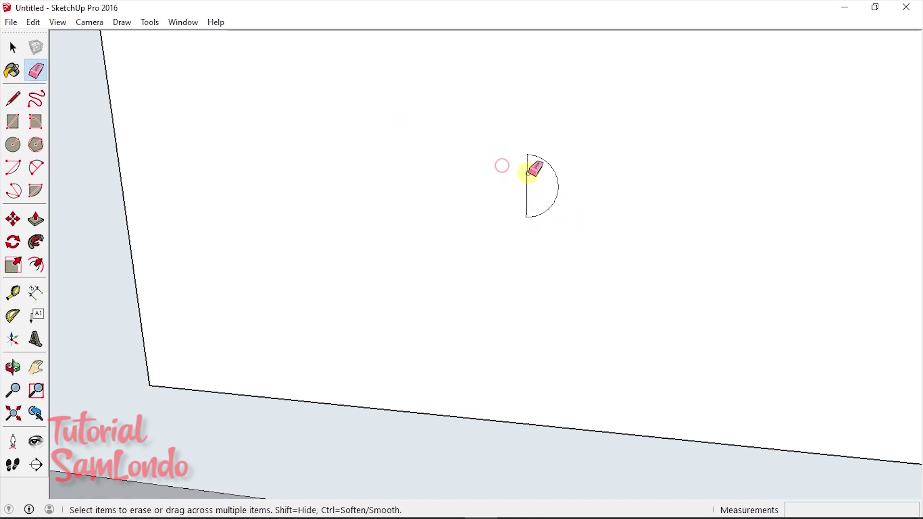
pyautogui.click(545, 160)
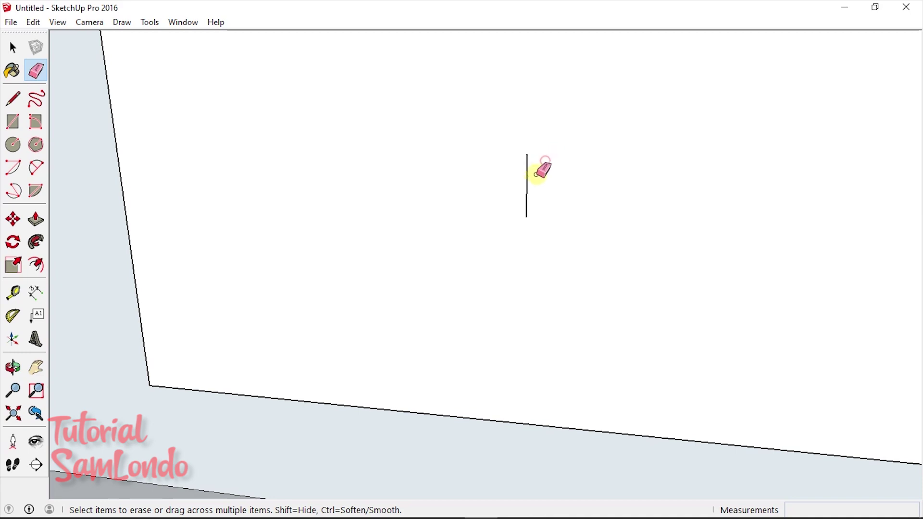
pyautogui.scroll(-5, 533, 183)
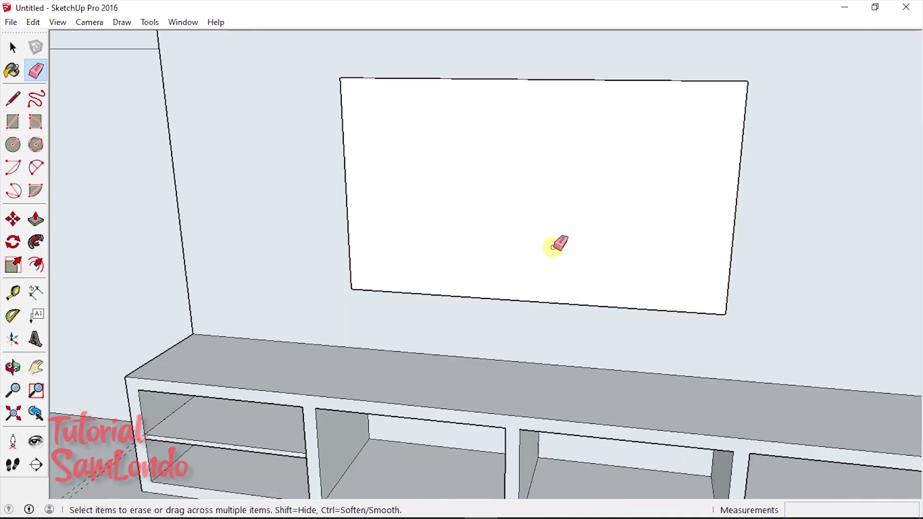
pyautogui.moveTo(552, 247)
pyautogui.mouseDown(button='middle')
pyautogui.moveTo(439, 262)
pyautogui.moveTo(381, 249)
pyautogui.mouseUp(button='middle')
pyautogui.moveTo(381, 249)
pyautogui.mouseDown()
pyautogui.moveTo(315, 246)
pyautogui.moveTo(266, 220)
pyautogui.moveTo(385, 212)
pyautogui.moveTo(552, 246)
pyautogui.mouseUp()
# Draw a line along the back wall's top edge from corner to corner
pyautogui.scroll(-5, 552, 245)
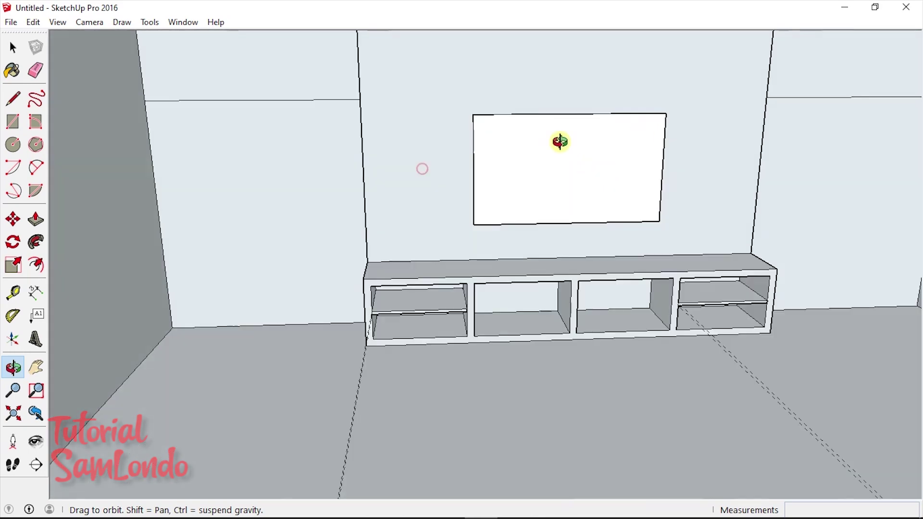
pyautogui.scroll(-3, 556, 140)
pyautogui.press('e')
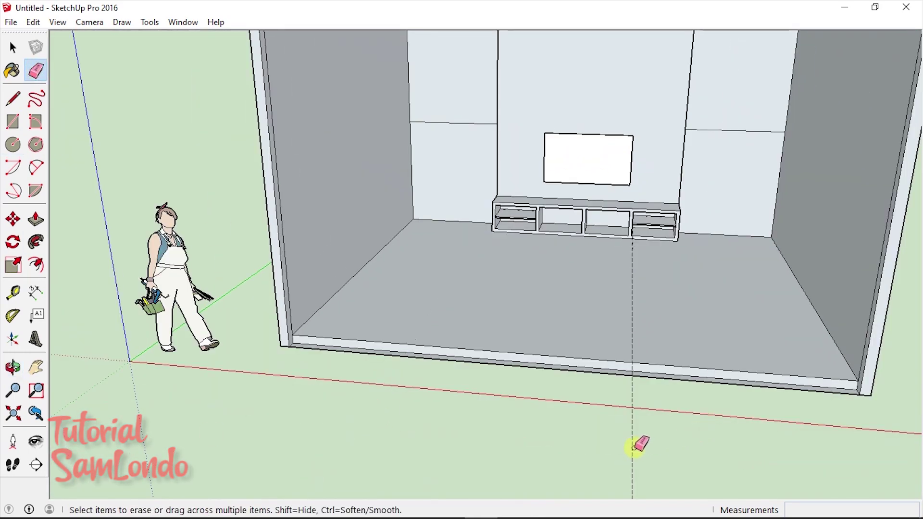
pyautogui.scroll(3, 688, 159)
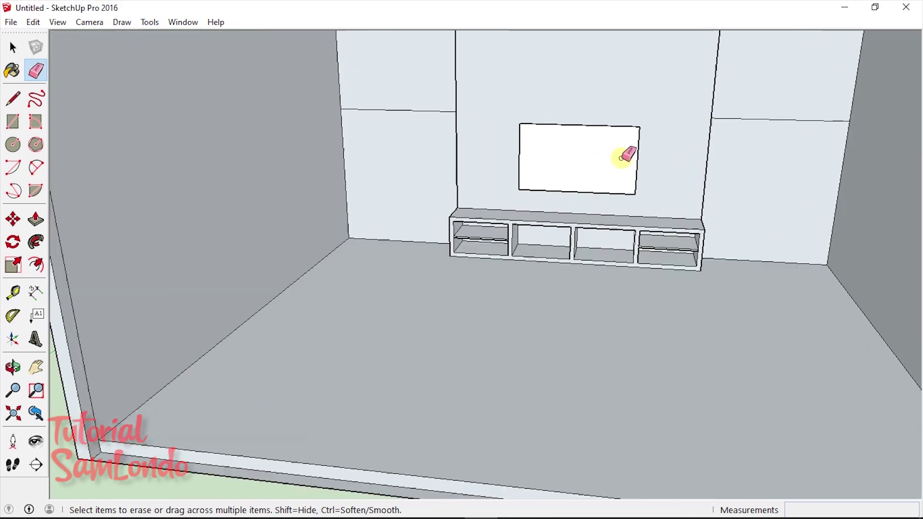
pyautogui.scroll(2, 625, 150)
pyautogui.scroll(-4, 242, 128)
pyautogui.click(35, 367)
pyautogui.scroll(2, 355, 342)
pyautogui.moveTo(355, 342)
pyautogui.mouseDown(button='middle')
pyautogui.moveTo(447, 408)
pyautogui.moveTo(447, 481)
pyautogui.moveTo(124, 366)
pyautogui.mouseUp(button='middle')
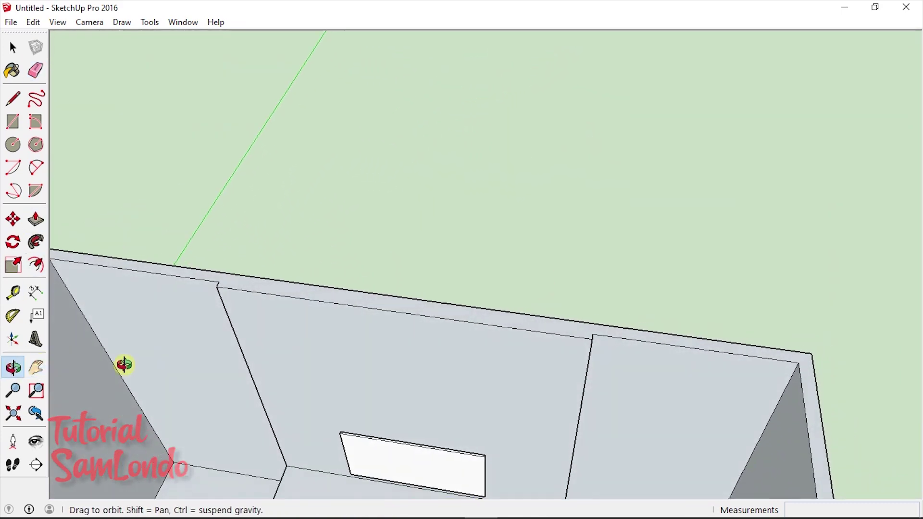
pyautogui.click(13, 98)
pyautogui.click(218, 282)
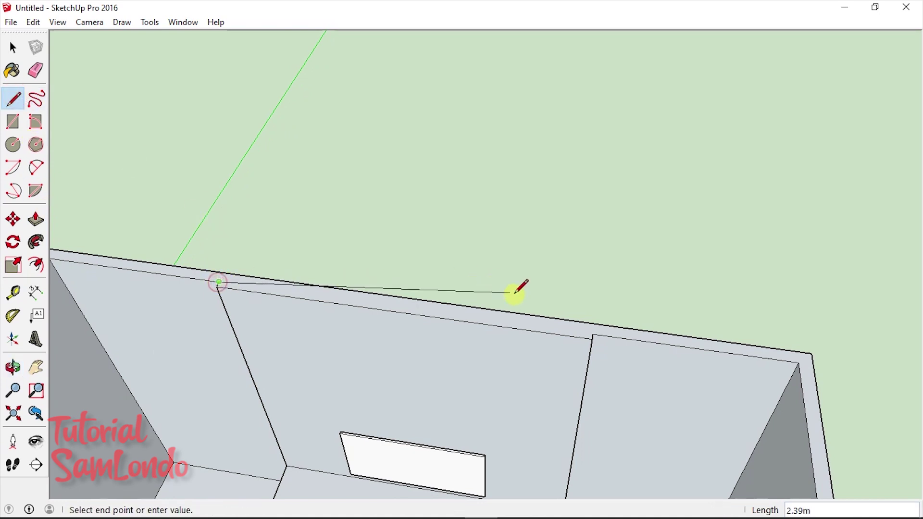
pyautogui.click(592, 338)
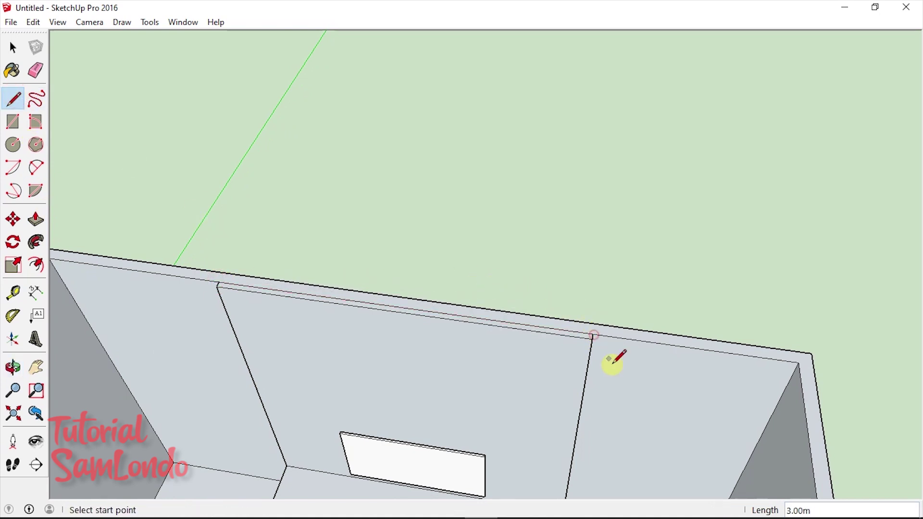
# Place a guide 0.20 m below the top edge and trace a line along it
pyautogui.click(13, 291)
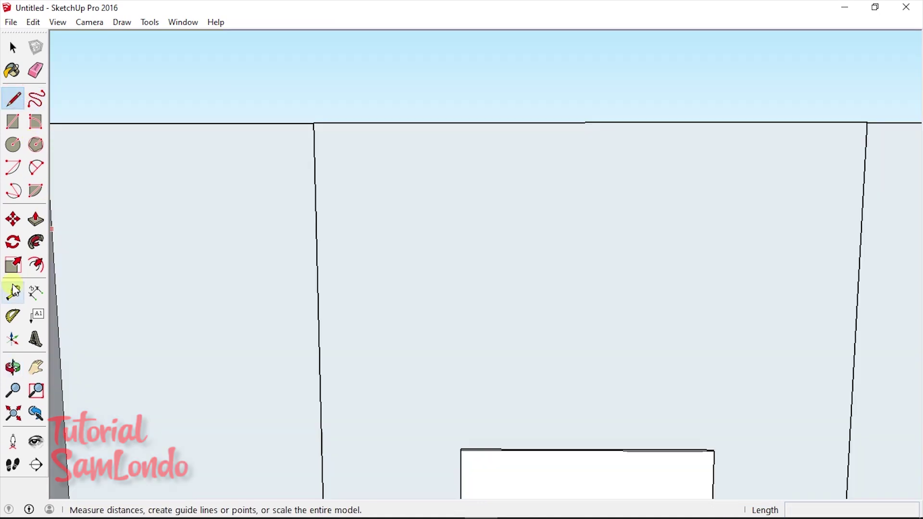
pyautogui.click(598, 122)
pyautogui.write('0.2')
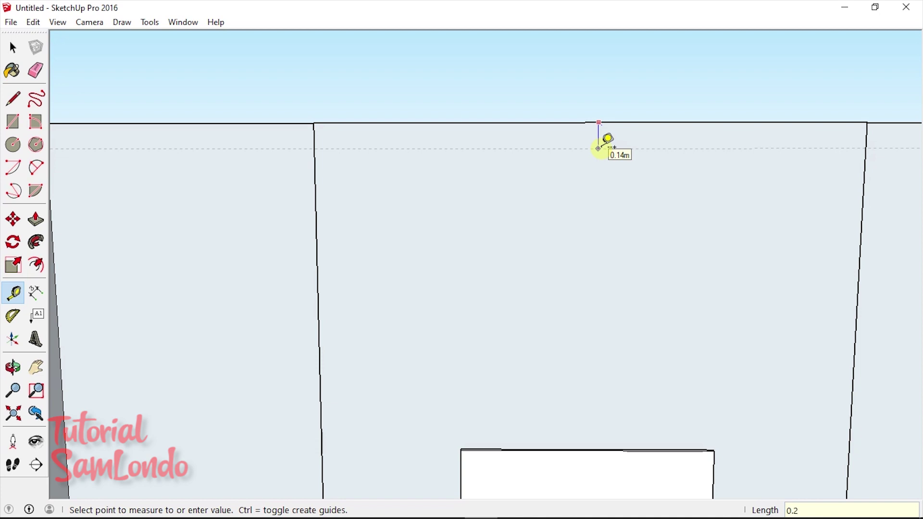
pyautogui.press('Return')
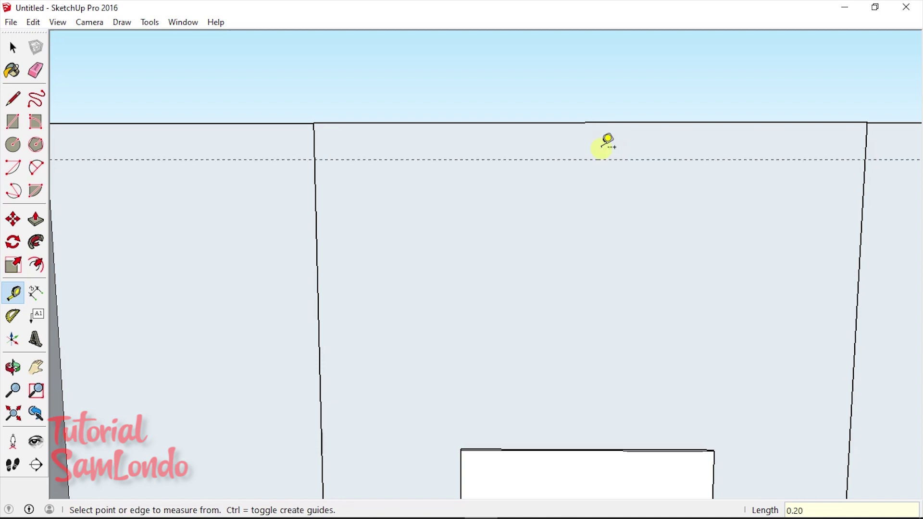
pyautogui.click(12, 98)
pyautogui.click(315, 159)
pyautogui.click(866, 159)
# Push the top wall strip out 0.20 m into an overhead bulkhead above the TV
pyautogui.click(12, 368)
pyautogui.moveTo(433, 312); pyautogui.dragTo(511, 429)
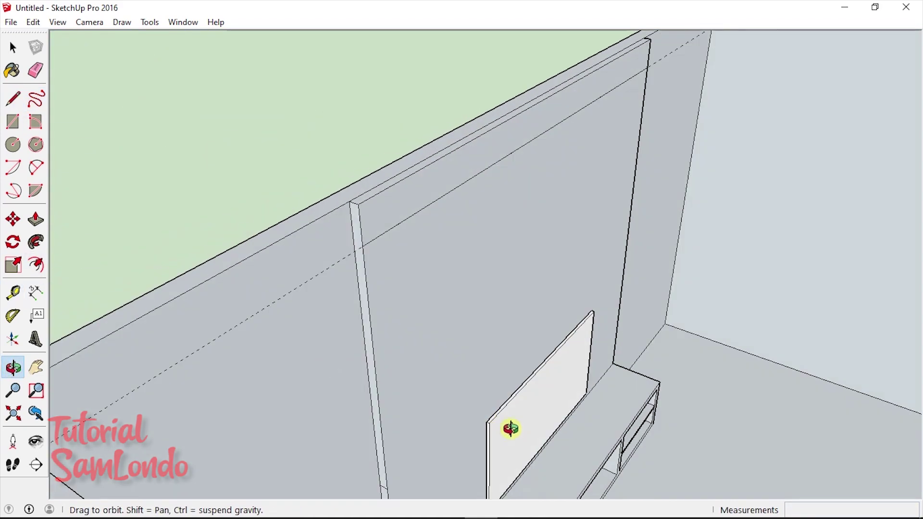
pyautogui.click(37, 220)
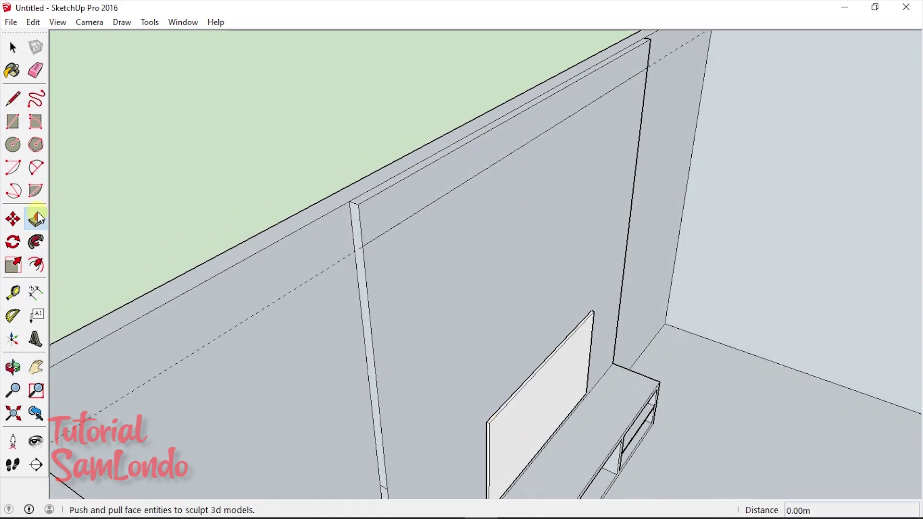
pyautogui.click(374, 222)
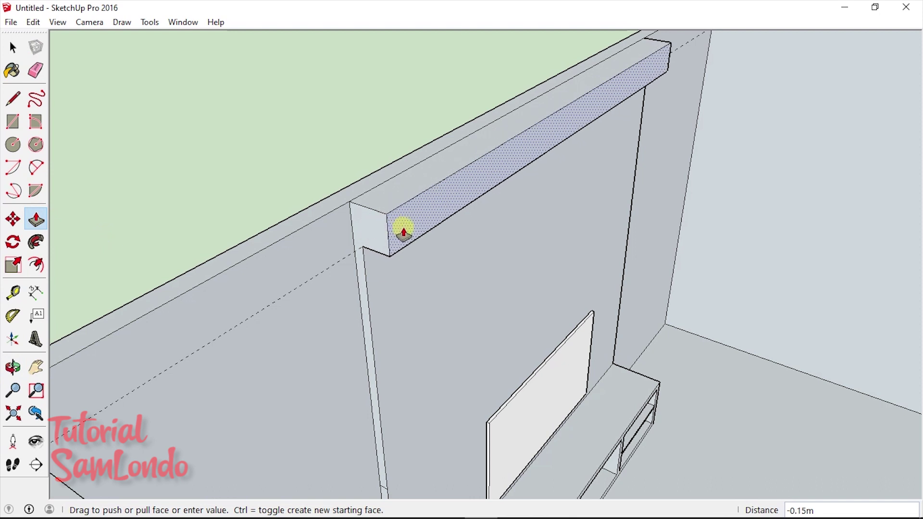
pyautogui.click(403, 259)
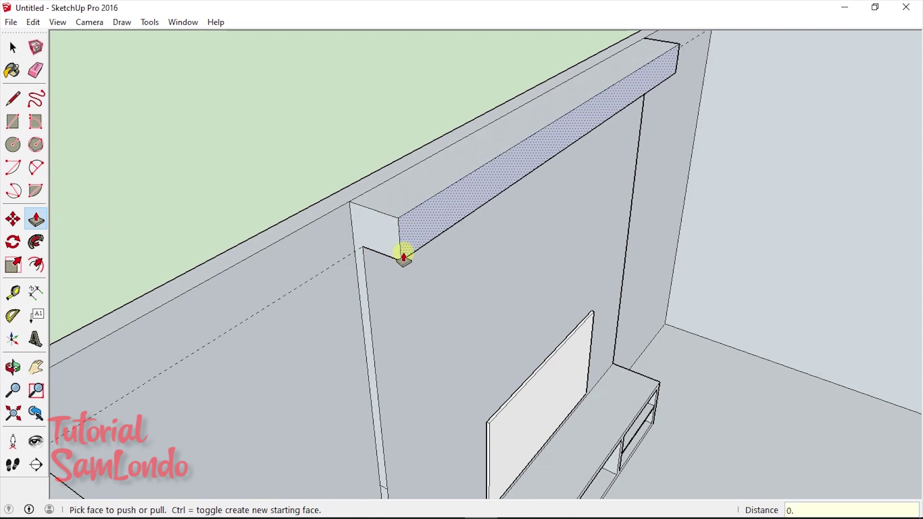
pyautogui.write('2')
pyautogui.press('Return')
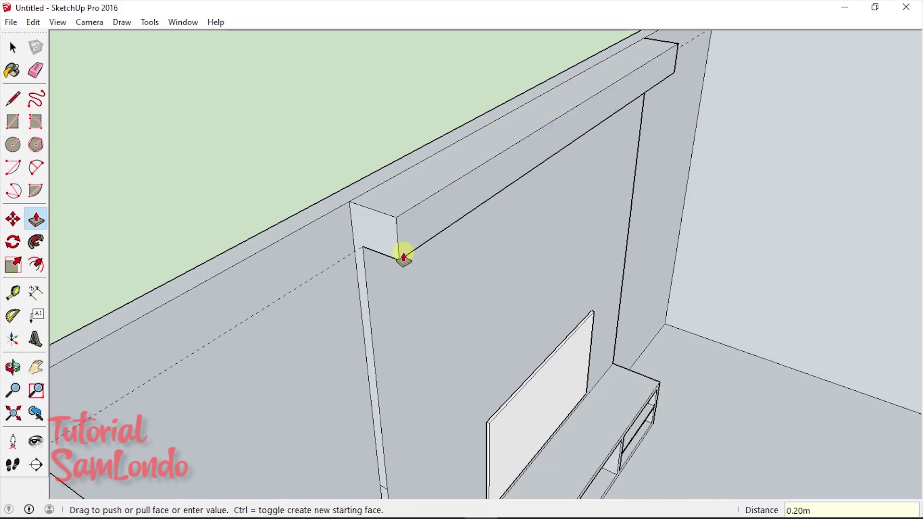
pyautogui.scroll(2, 421, 291)
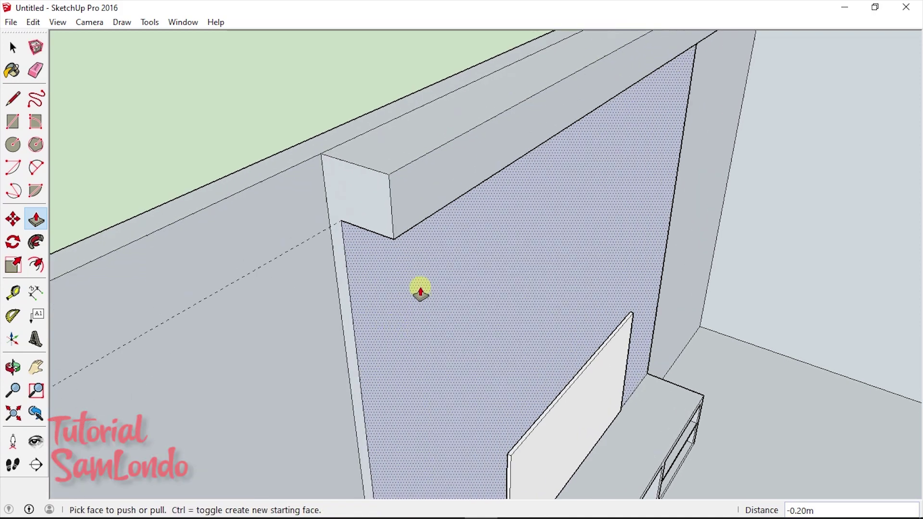
pyautogui.scroll(-3, 171, 269)
pyautogui.moveTo(171, 270)
pyautogui.mouseDown(button='middle')
pyautogui.moveTo(348, 154)
pyautogui.moveTo(405, 88)
pyautogui.mouseUp(button='middle')
pyautogui.scroll(3, 437, 119)
# Draw a guide line along the beam and two vertical dividers on its front
pyautogui.scroll(3, 449, 107)
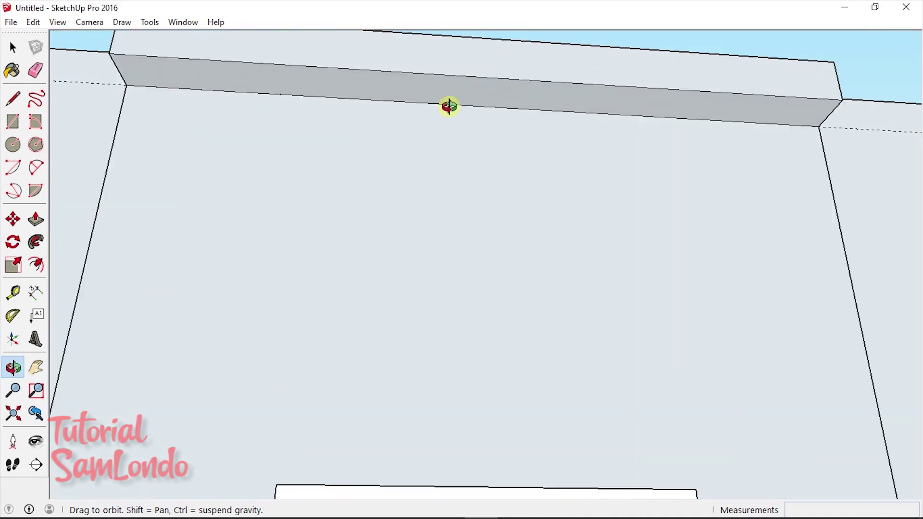
pyautogui.moveTo(449, 106); pyautogui.dragTo(466, 60)
pyautogui.click(13, 98)
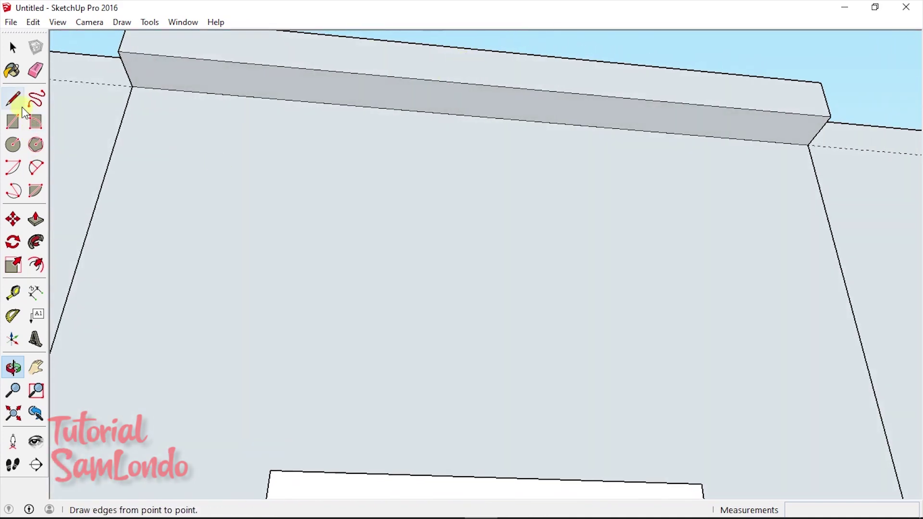
pyautogui.click(125, 70)
pyautogui.write('3.00m')
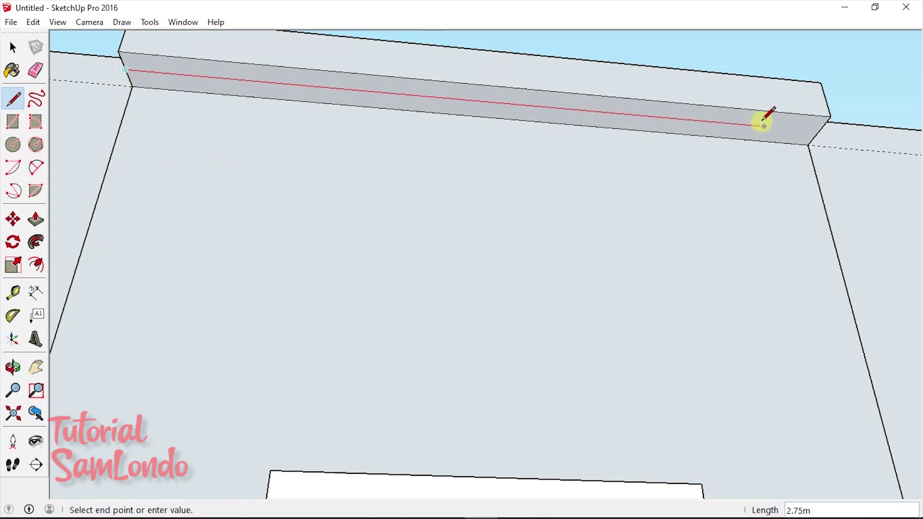
pyautogui.click(492, 87)
pyautogui.click(489, 116)
pyautogui.click(312, 70)
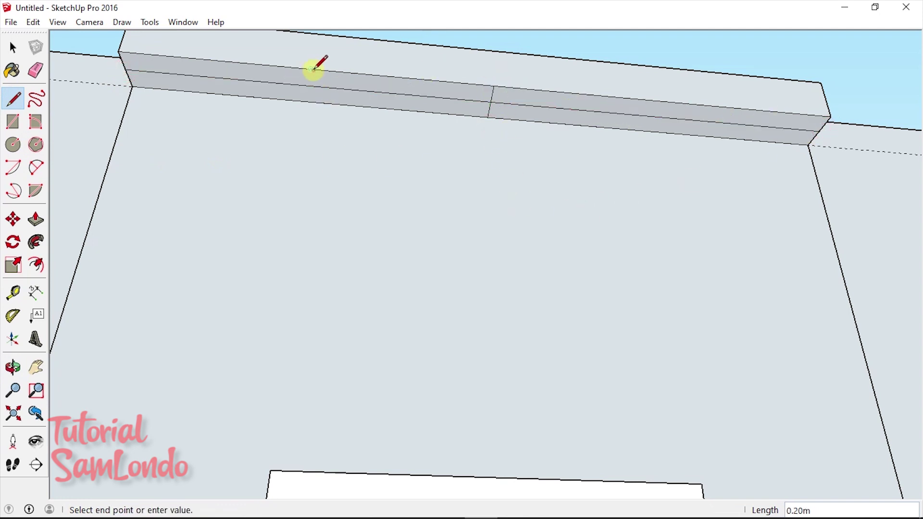
pyautogui.click(315, 102)
# Draw three evenly spaced circles on the beam's front face
pyautogui.click(13, 144)
pyautogui.moveTo(103, 182)
pyautogui.mouseDown(button='middle')
pyautogui.moveTo(500, 350)
pyautogui.moveTo(281, 104)
pyautogui.mouseUp(button='middle')
pyautogui.click(299, 110)
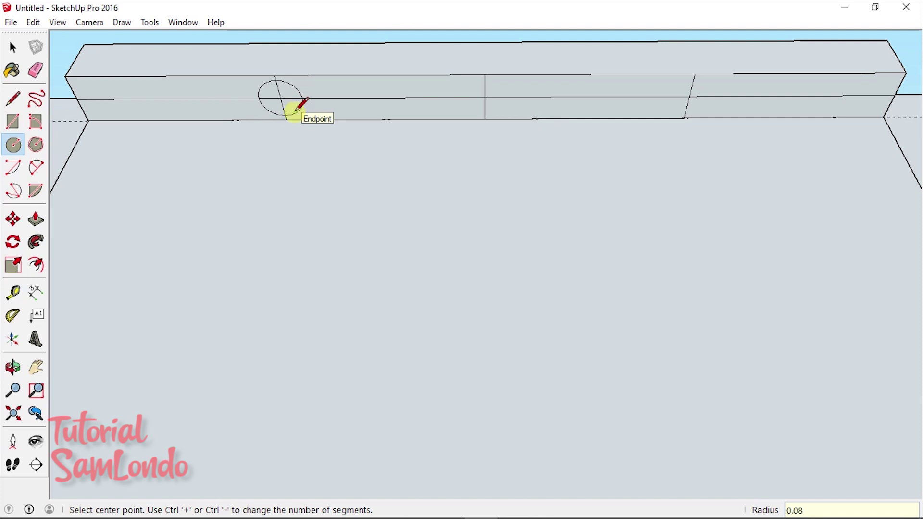
pyautogui.click(485, 96)
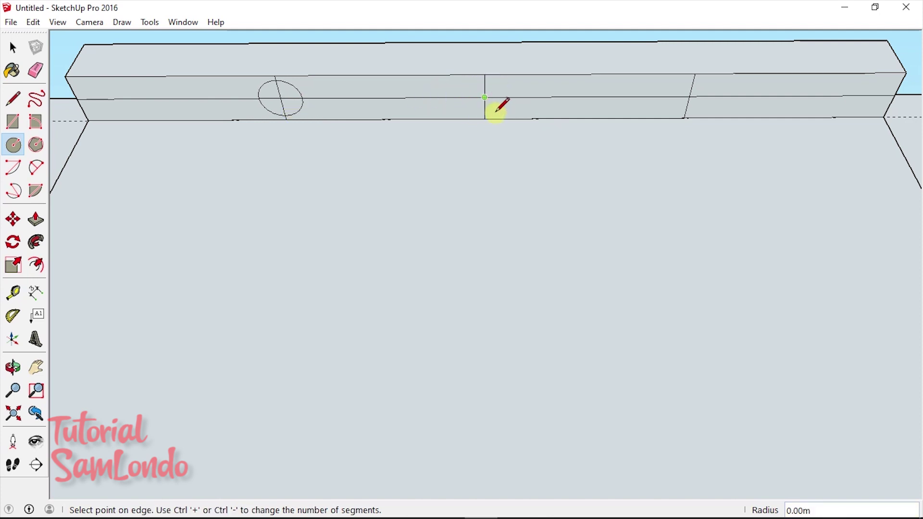
pyautogui.click(498, 109)
pyautogui.click(688, 97)
pyautogui.click(710, 107)
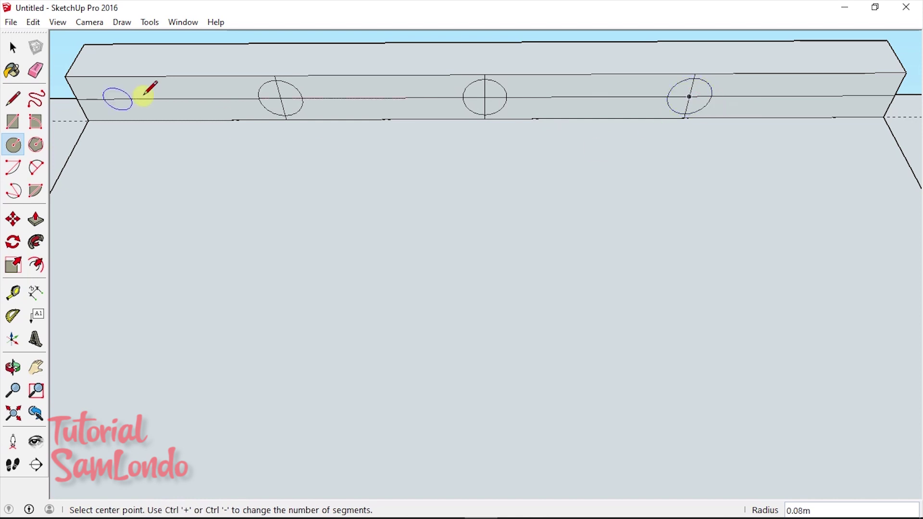
# Erase the guide lines and stray edges running through the three circles
pyautogui.press('e')
pyautogui.click(281, 98)
pyautogui.click(486, 98)
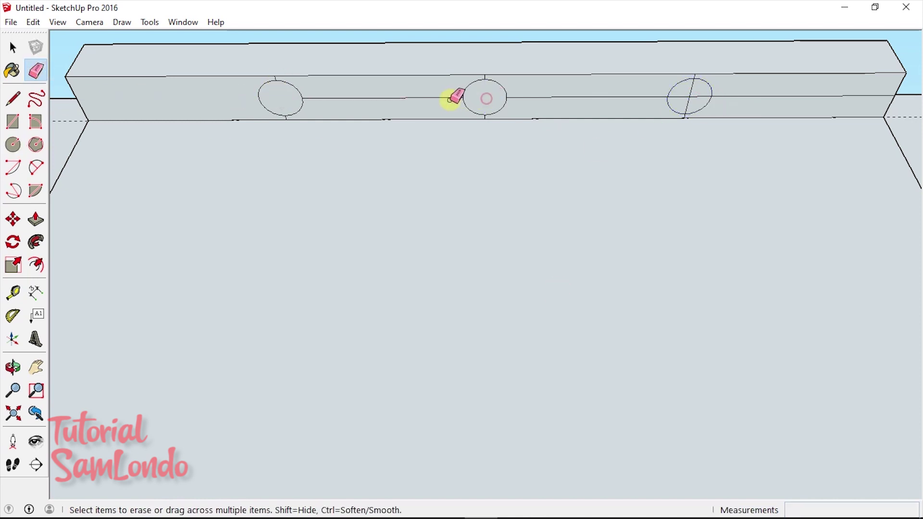
pyautogui.click(445, 95)
pyautogui.click(691, 96)
pyautogui.moveTo(690, 91); pyautogui.dragTo(476, 118, button='middle')
pyautogui.moveTo(475, 118); pyautogui.dragTo(476, 85)
pyautogui.hotkey('ctrl', 'z')
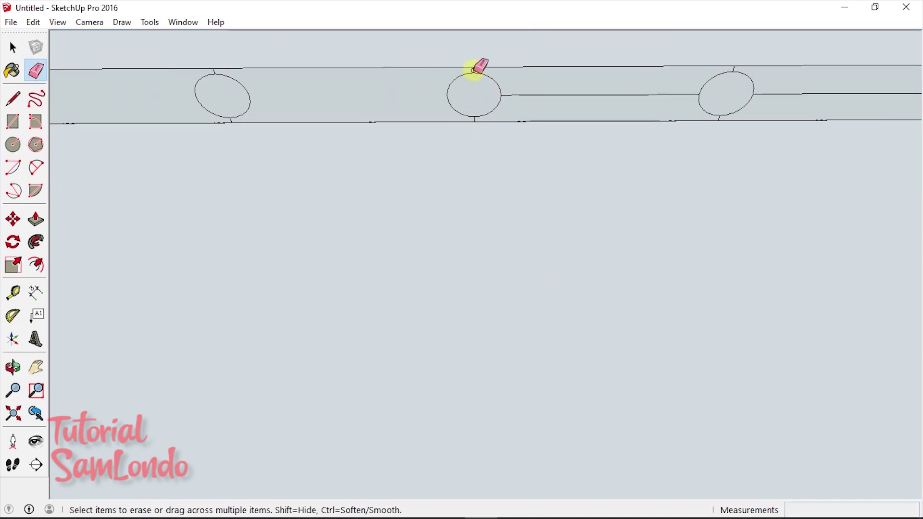
pyautogui.click(529, 94)
# Measure 0.20 m down from the beam's top edge
pyautogui.scroll(2, 743, 89)
pyautogui.scroll(-3, 425, 103)
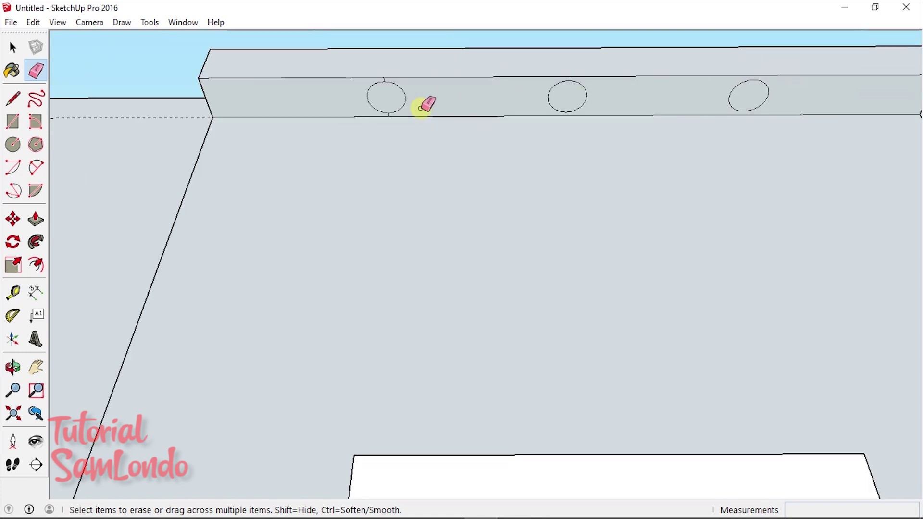
pyautogui.scroll(3, 380, 82)
pyautogui.scroll(-3, 714, 144)
pyautogui.keyDown('shift'); pyautogui.moveTo(613, 281); pyautogui.dragTo(513, 292, button='middle'); pyautogui.keyUp('shift')
pyautogui.scroll(1, 514, 292)
pyautogui.press('t')
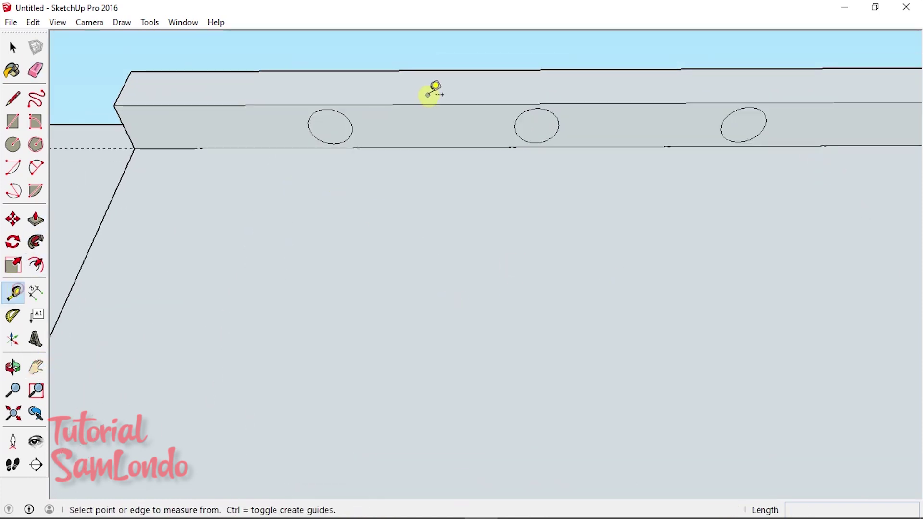
pyautogui.click(434, 71)
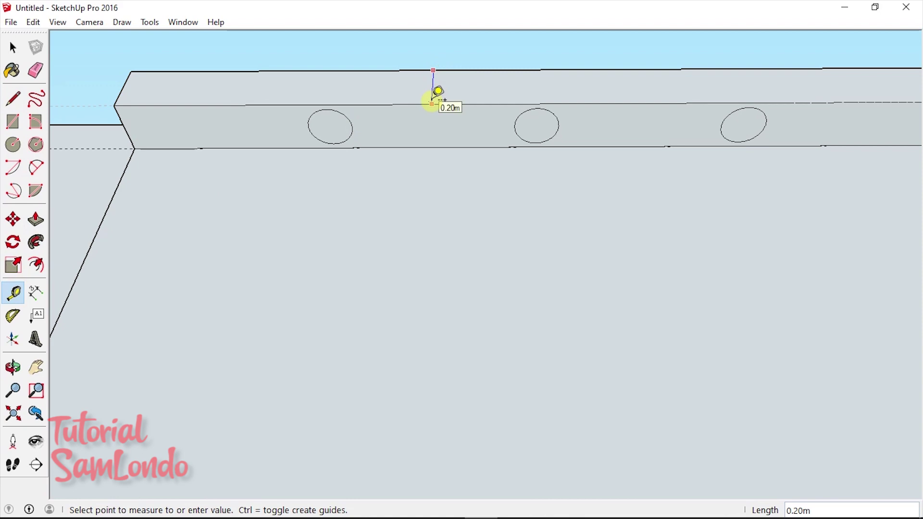
pyautogui.click(431, 103)
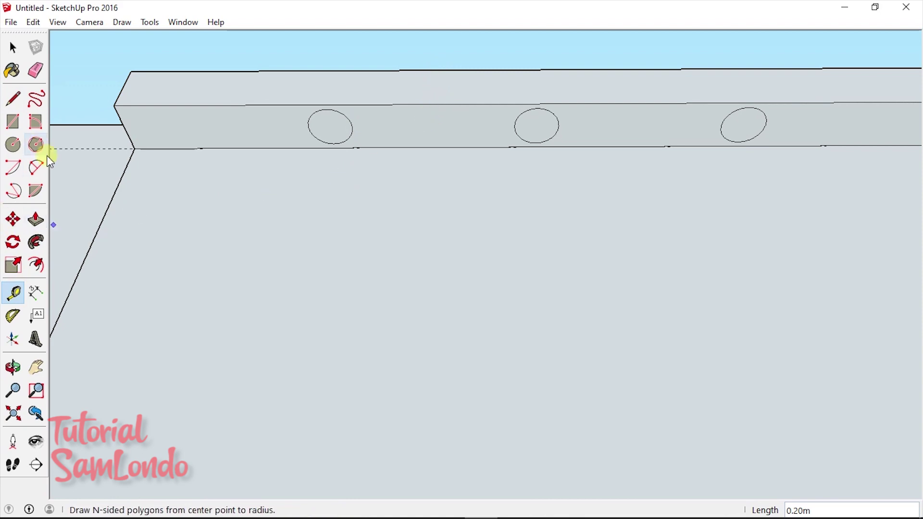
# Push each of the three circles 0.10 m into the beam as recesses
pyautogui.click(36, 219)
pyautogui.click(330, 124)
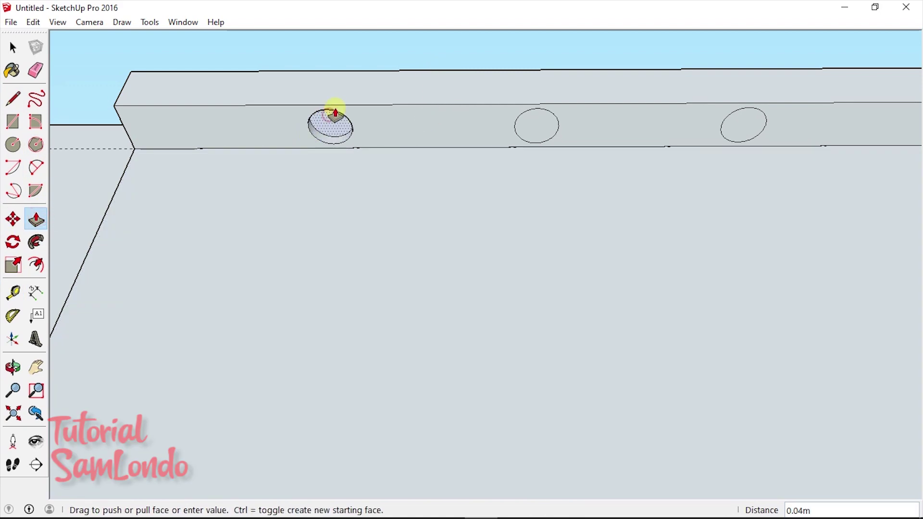
pyautogui.click(335, 114)
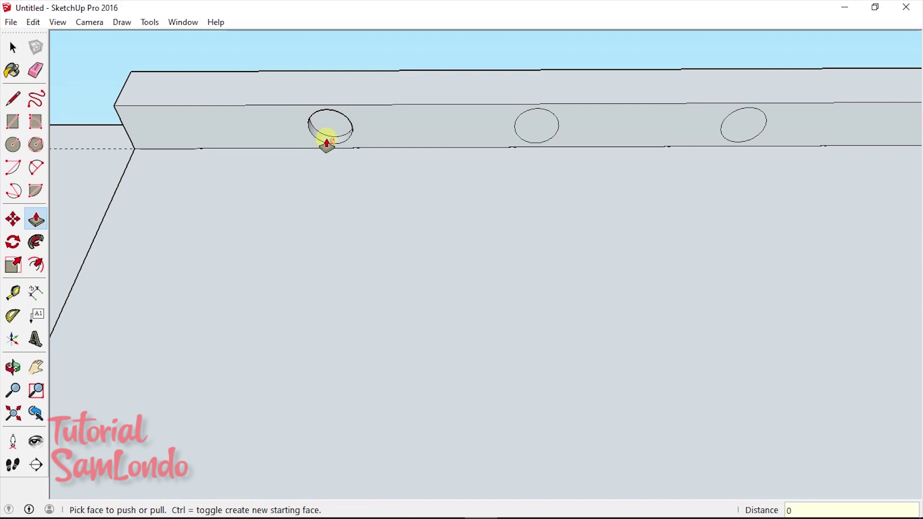
pyautogui.write('.10')
pyautogui.press('Return')
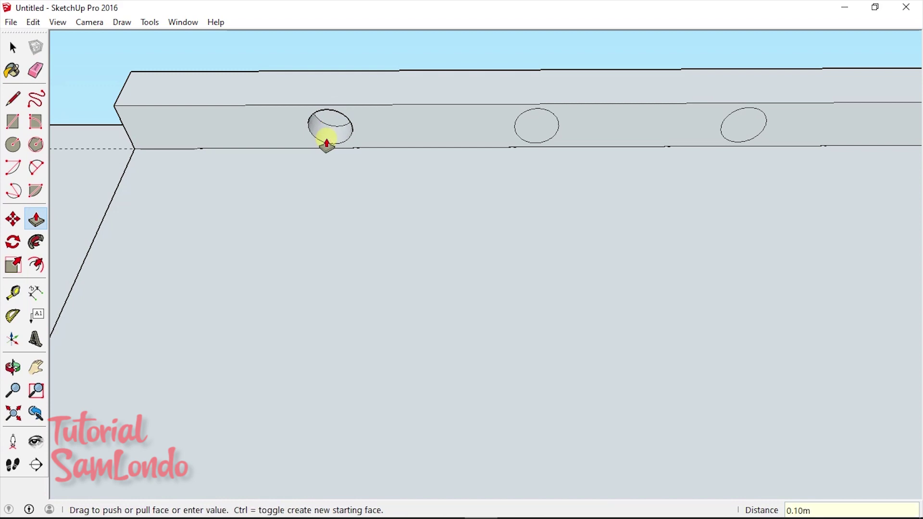
pyautogui.doubleClick(533, 124)
pyautogui.click(748, 116)
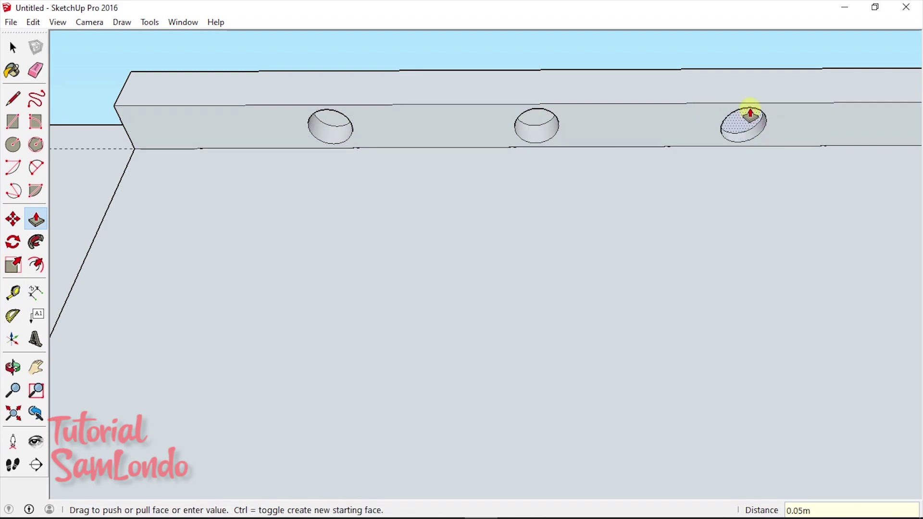
pyautogui.moveTo(748, 115)
pyautogui.mouseDown(button='middle')
pyautogui.moveTo(567, 272)
pyautogui.moveTo(540, 480)
pyautogui.moveTo(126, 250)
pyautogui.mouseUp(button='middle')
pyautogui.scroll(-2, 144, 250)
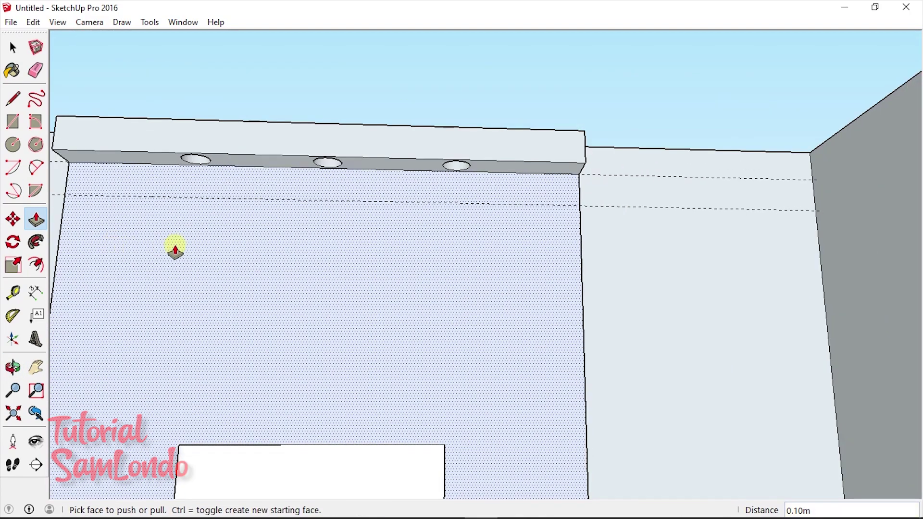
# Outline two 0.80-wide rectangles on the wall, one on each side of the TV
pyautogui.click(36, 368)
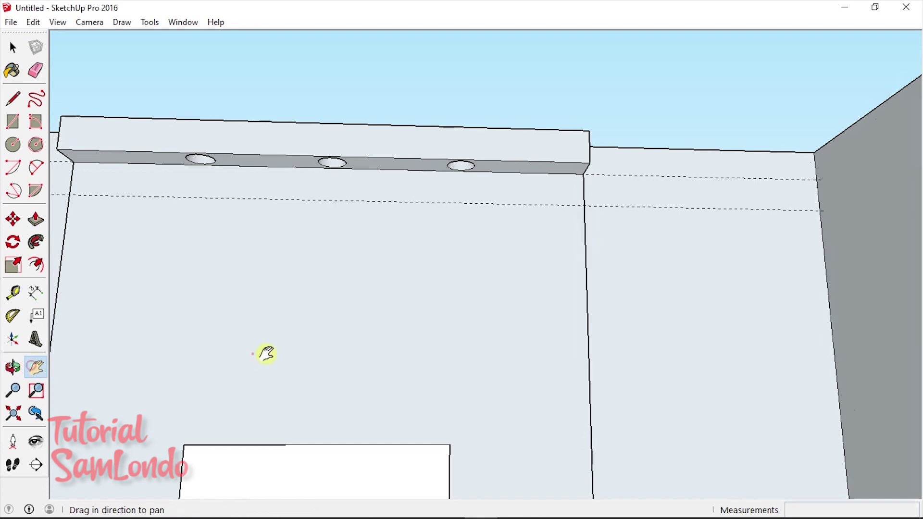
pyautogui.moveTo(252, 354)
pyautogui.mouseDown()
pyautogui.moveTo(413, 346)
pyautogui.moveTo(411, 384)
pyautogui.mouseUp()
pyautogui.click(13, 99)
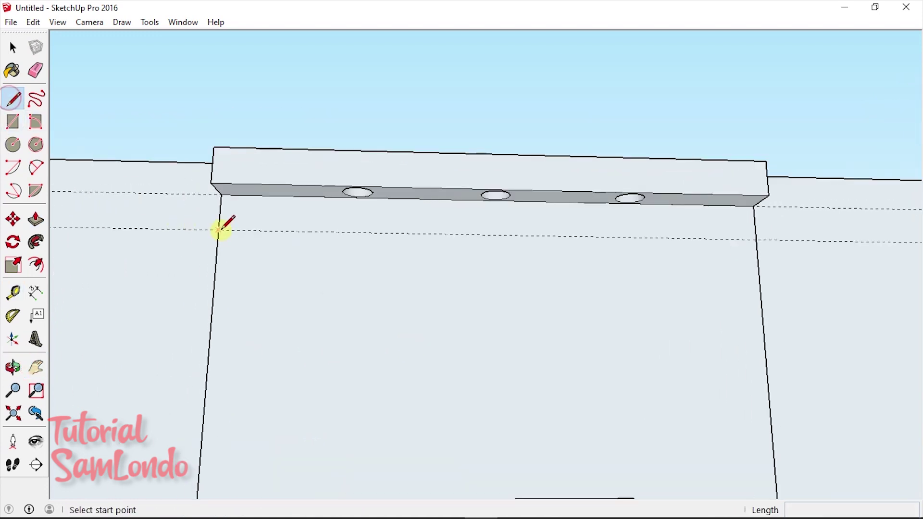
pyautogui.click(220, 230)
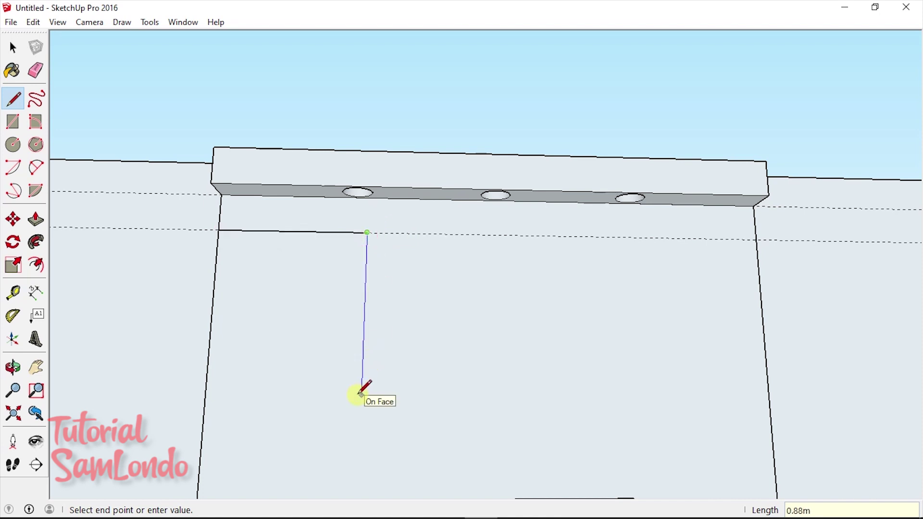
pyautogui.press('Return')
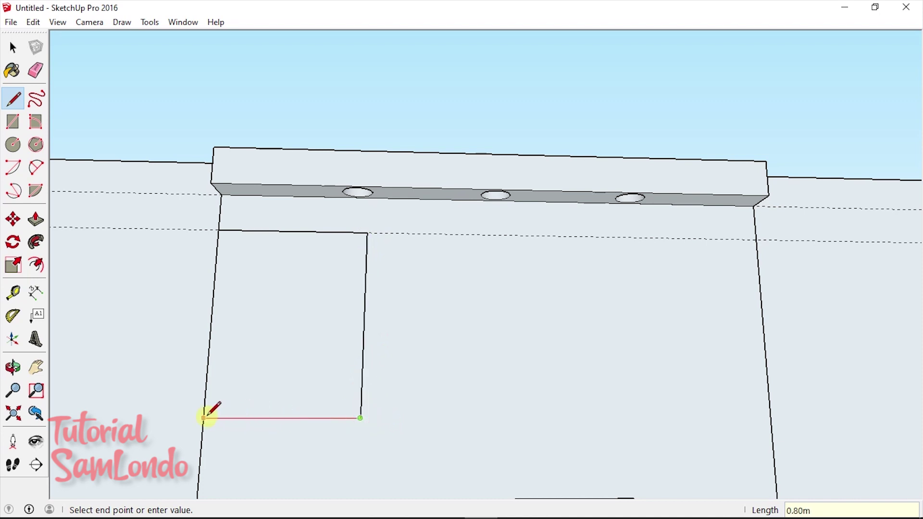
pyautogui.click(204, 418)
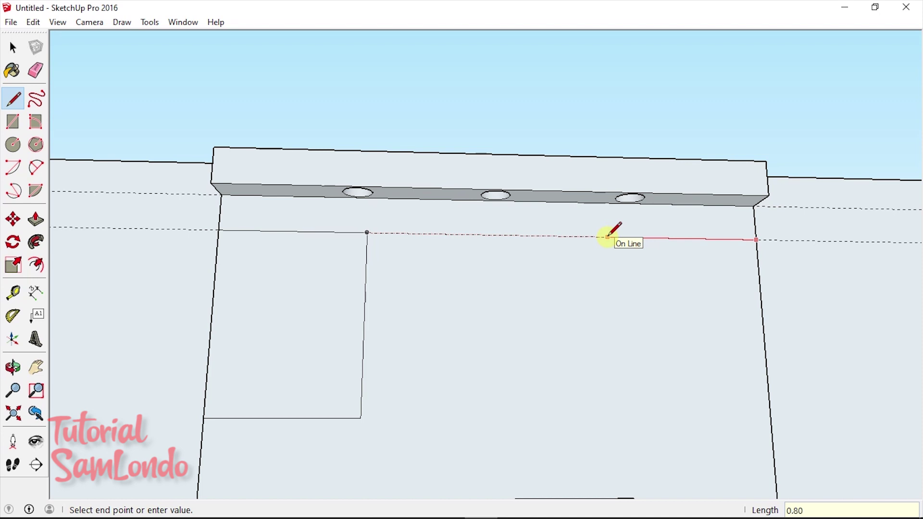
pyautogui.press('Return')
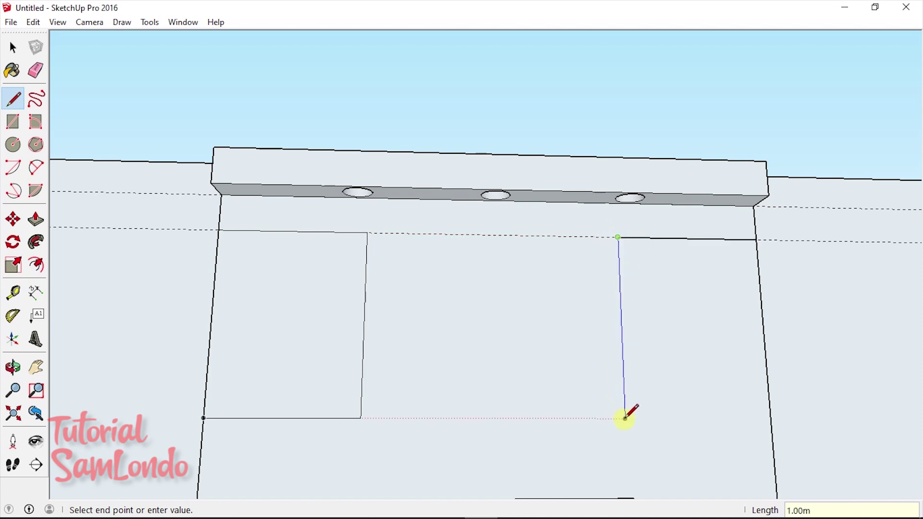
pyautogui.click(625, 419)
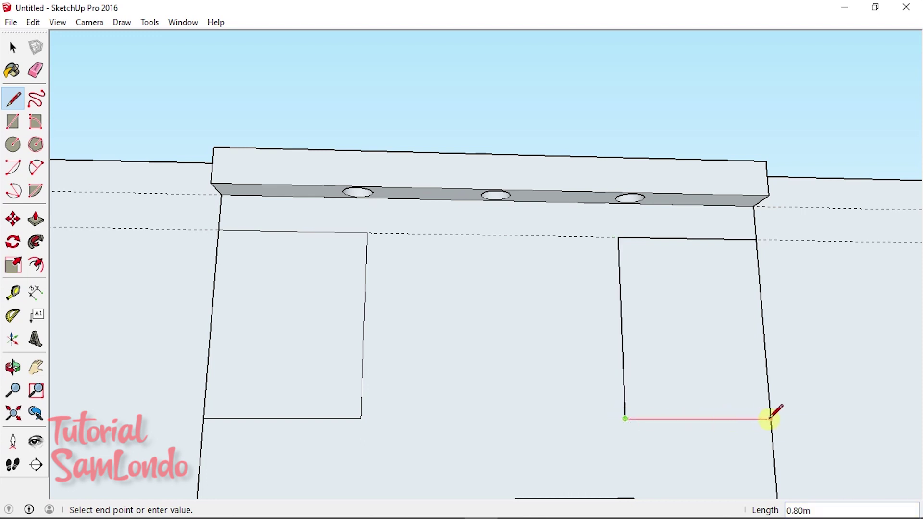
pyautogui.click(770, 418)
# Pull the left wall outline out 0.50 m into a box
pyautogui.scroll(-3, 408, 329)
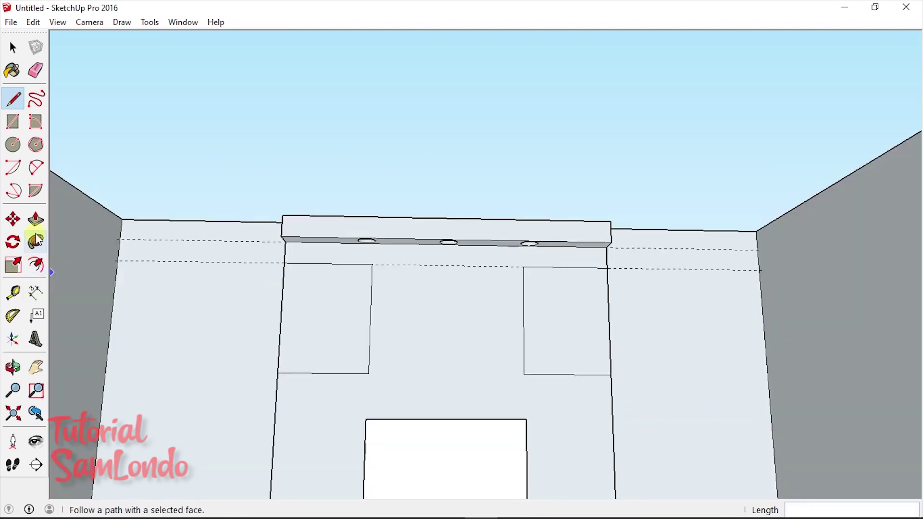
pyautogui.click(35, 220)
pyautogui.click(326, 315)
pyautogui.write('0.5')
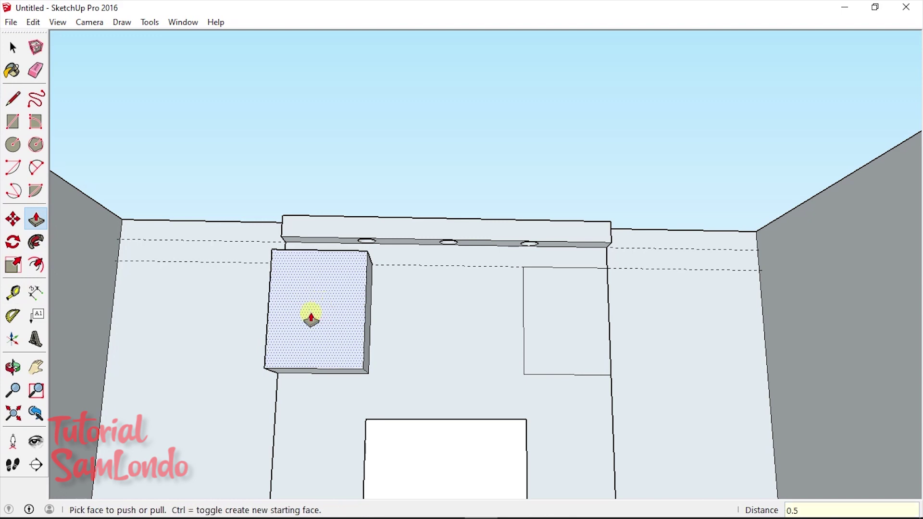
pyautogui.press('Return')
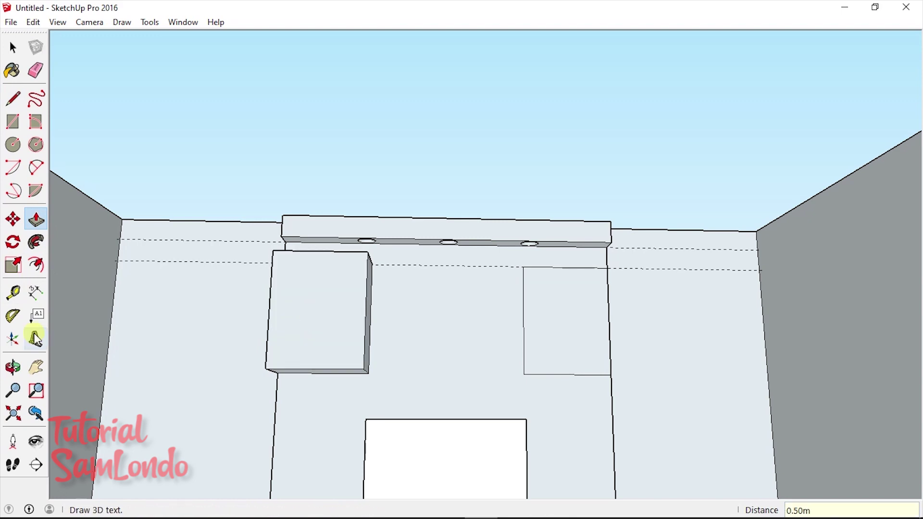
# Draw a vertical edge down the cabinet's corner from top to bottom
pyautogui.click(13, 367)
pyautogui.moveTo(546, 354)
pyautogui.mouseDown()
pyautogui.moveTo(284, 346)
pyautogui.moveTo(403, 349)
pyautogui.mouseUp()
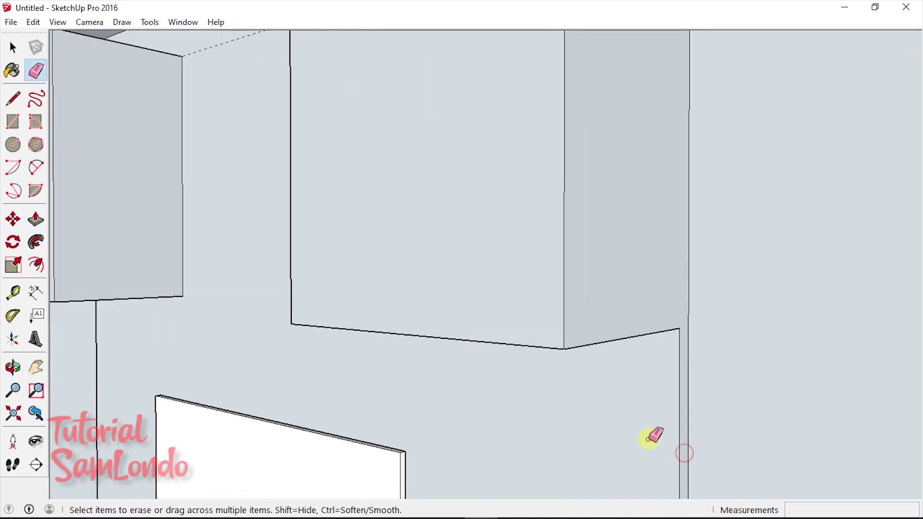
pyautogui.scroll(-3, 639, 426)
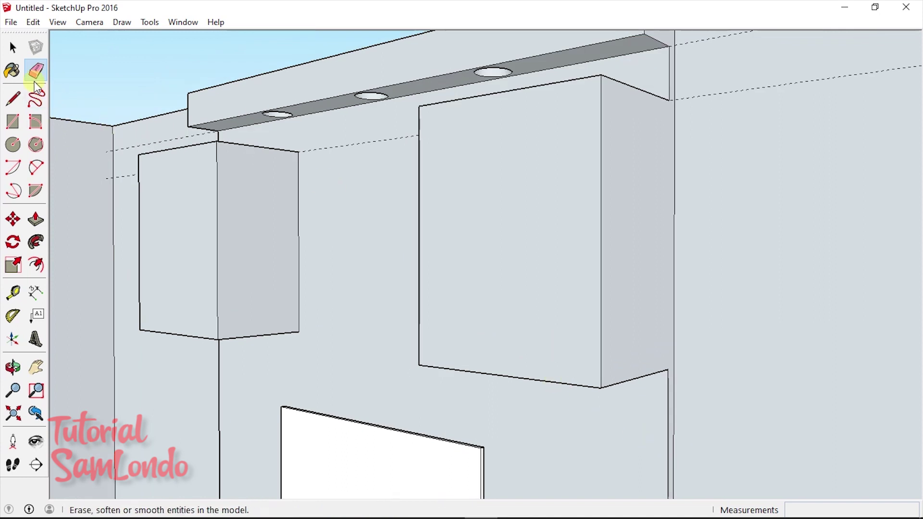
pyautogui.click(12, 98)
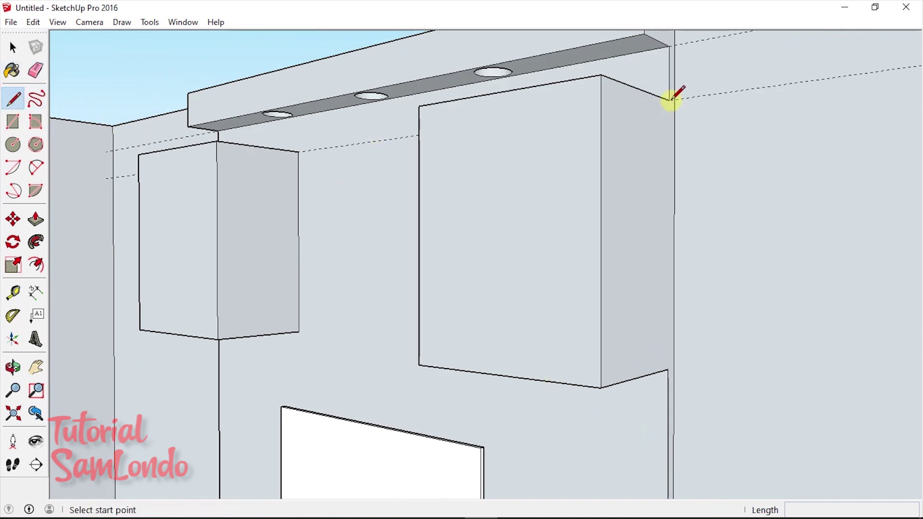
pyautogui.click(669, 100)
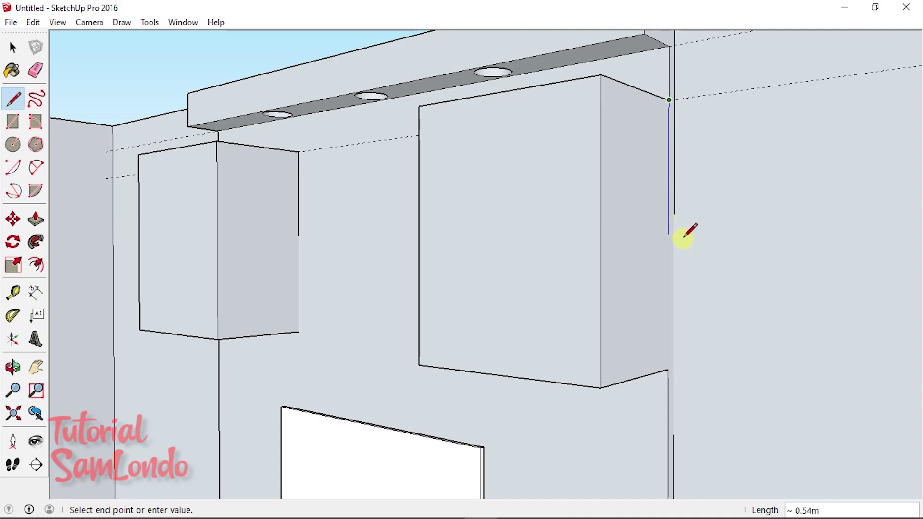
pyautogui.click(668, 369)
# Return to a frontal view of the wall and select the box's left edge
pyautogui.moveTo(142, 357)
pyautogui.mouseDown(button='middle')
pyautogui.moveTo(160, 324)
pyautogui.moveTo(144, 336)
pyautogui.moveTo(204, 346)
pyautogui.mouseUp(button='middle')
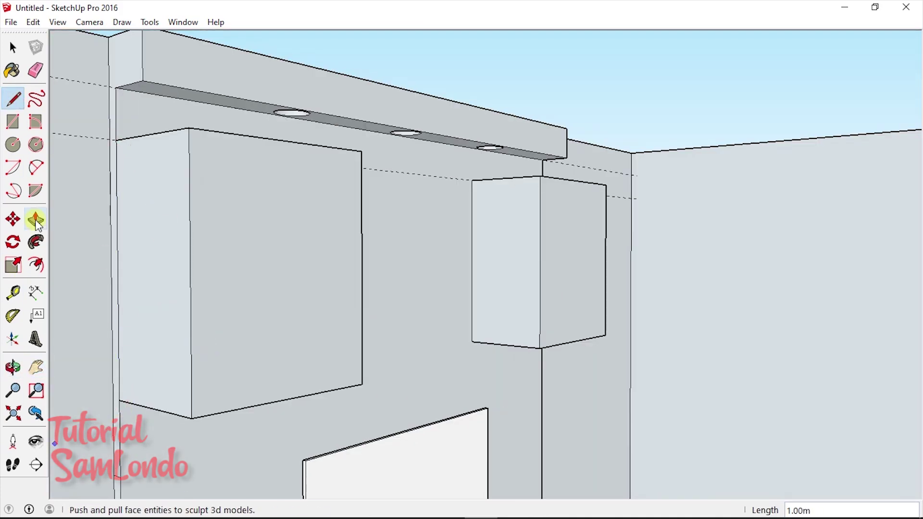
pyautogui.moveTo(57, 204); pyautogui.dragTo(154, 298, button='middle')
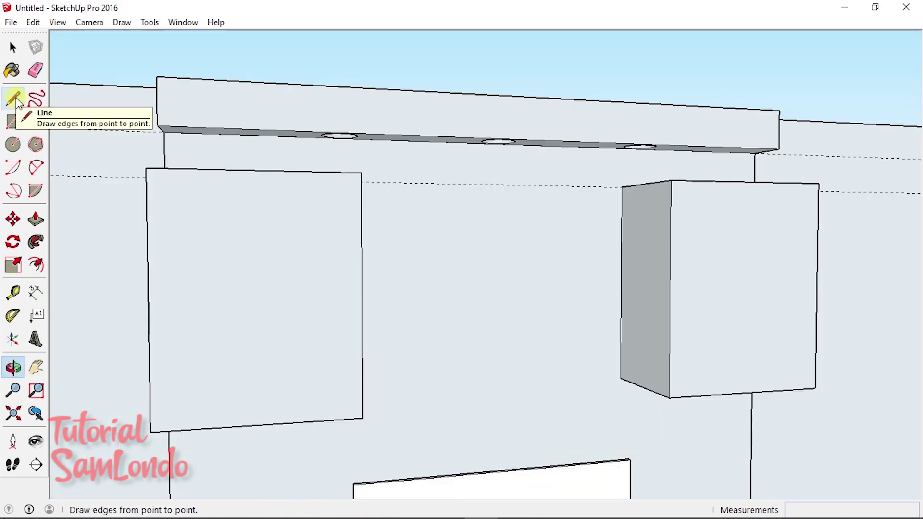
pyautogui.click(12, 47)
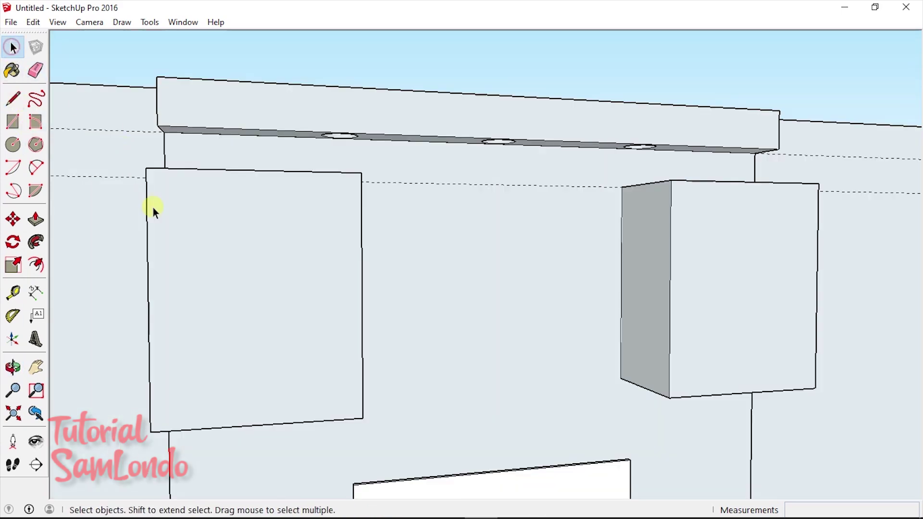
pyautogui.keyDown('shift'); pyautogui.click(147, 207); pyautogui.keyUp('shift')
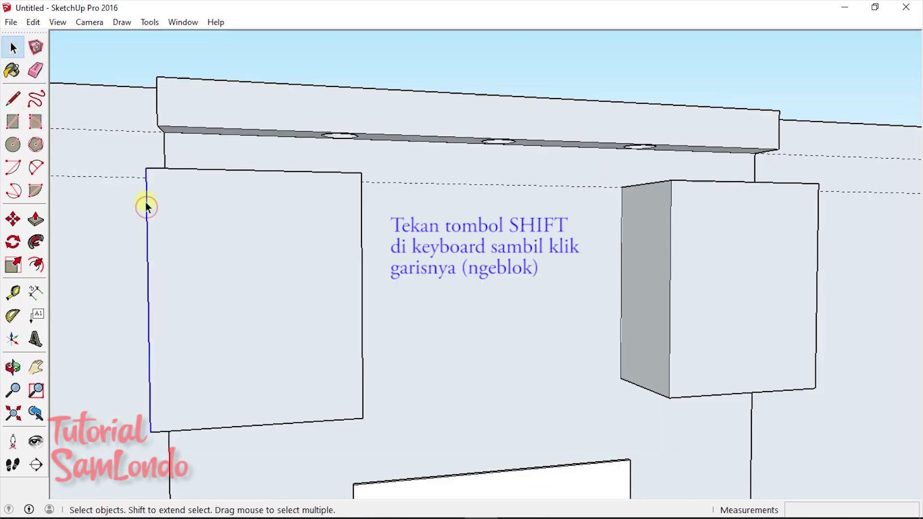
# Offset the left box's front outline edges 0.05 m inward
pyautogui.keyDown('shift'); pyautogui.click(192, 169); pyautogui.keyUp('shift')
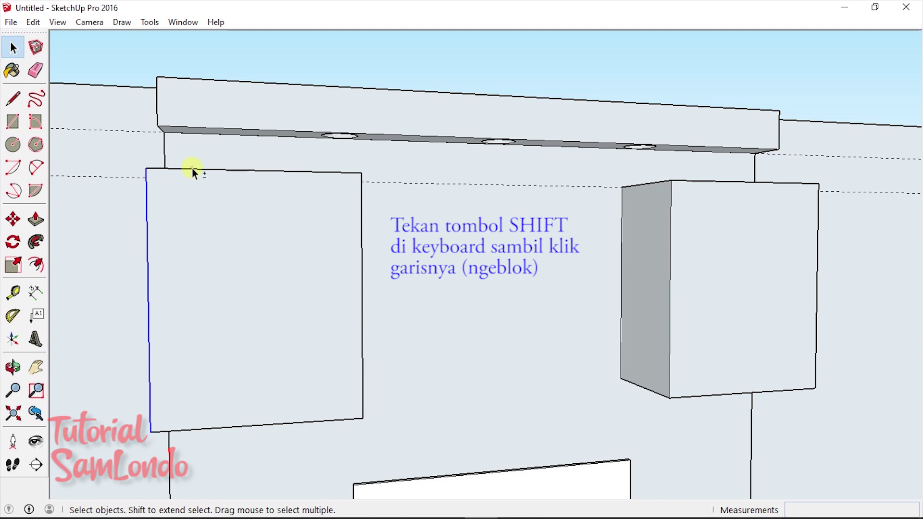
pyautogui.keyDown('shift'); pyautogui.click(362, 258); pyautogui.keyUp('shift')
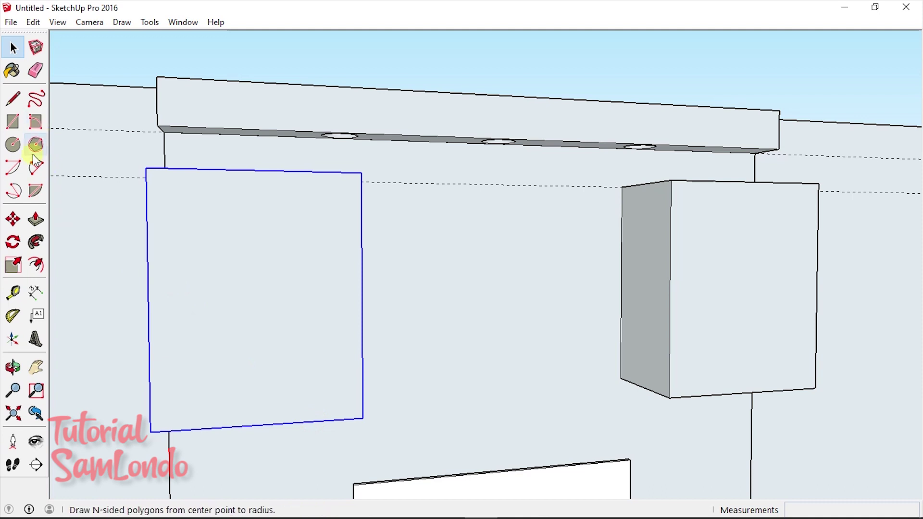
pyautogui.click(37, 264)
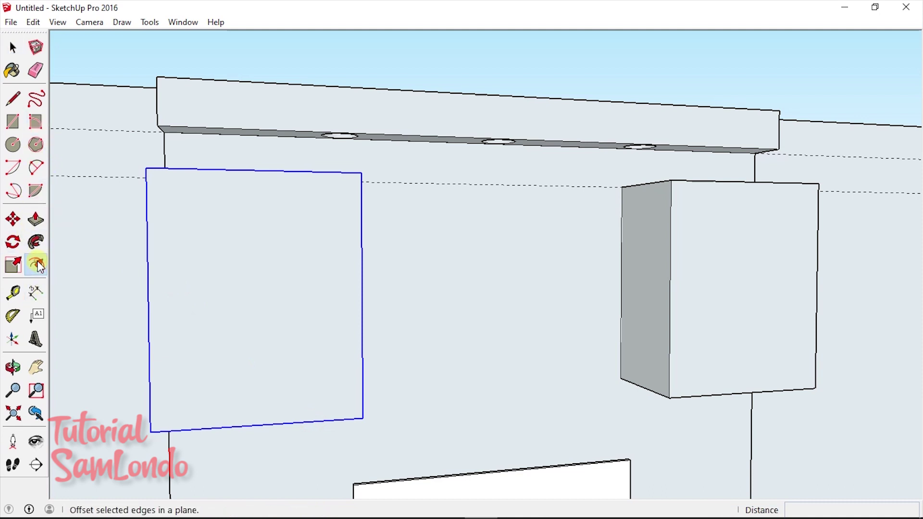
pyautogui.click(147, 276)
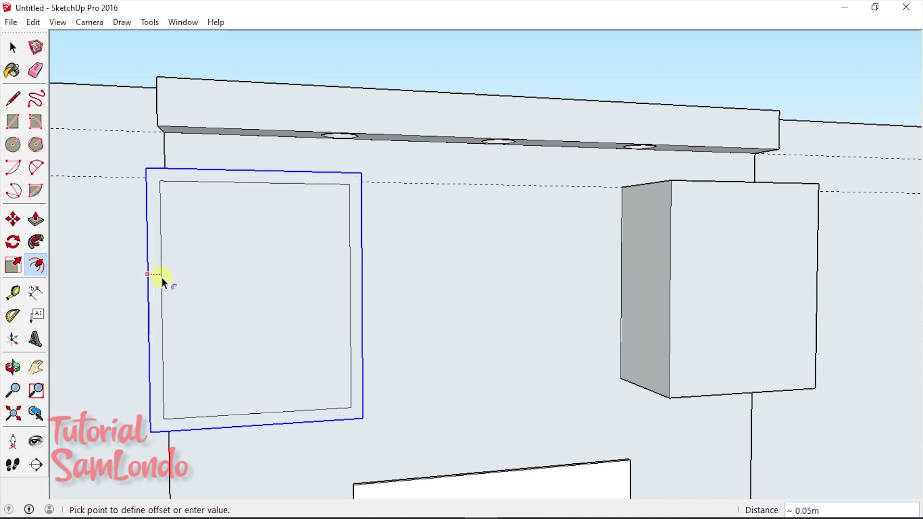
pyautogui.click(163, 278)
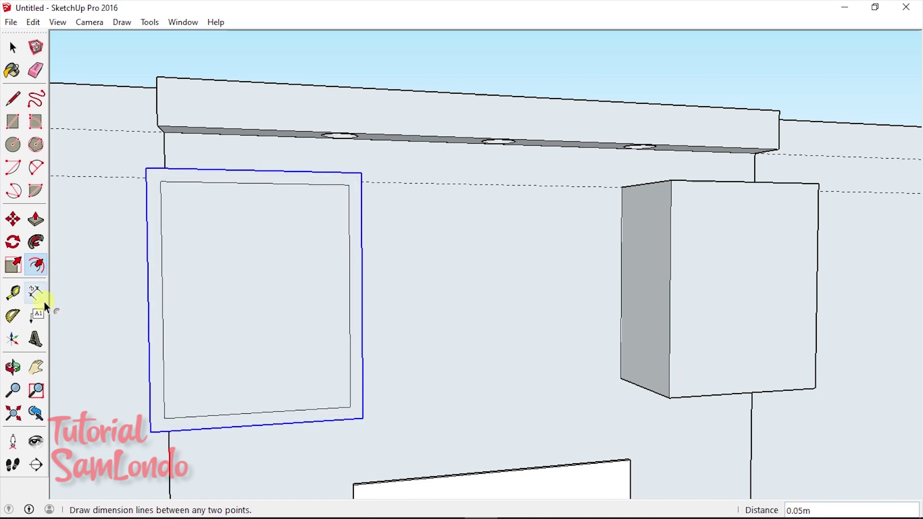
# Measure the left box's depth as 0.50 m from the top
pyautogui.click(13, 367)
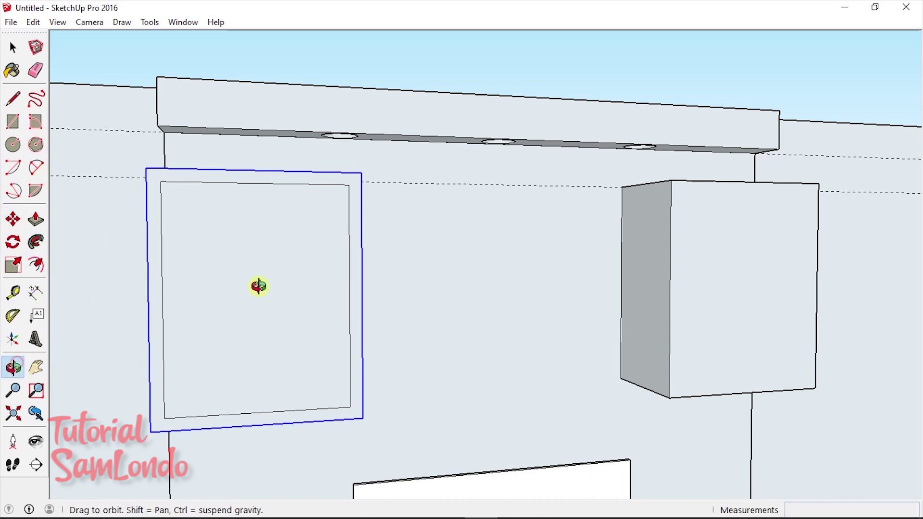
pyautogui.moveTo(260, 287)
pyautogui.mouseDown()
pyautogui.moveTo(279, 359)
pyautogui.moveTo(330, 379)
pyautogui.moveTo(418, 391)
pyautogui.mouseUp()
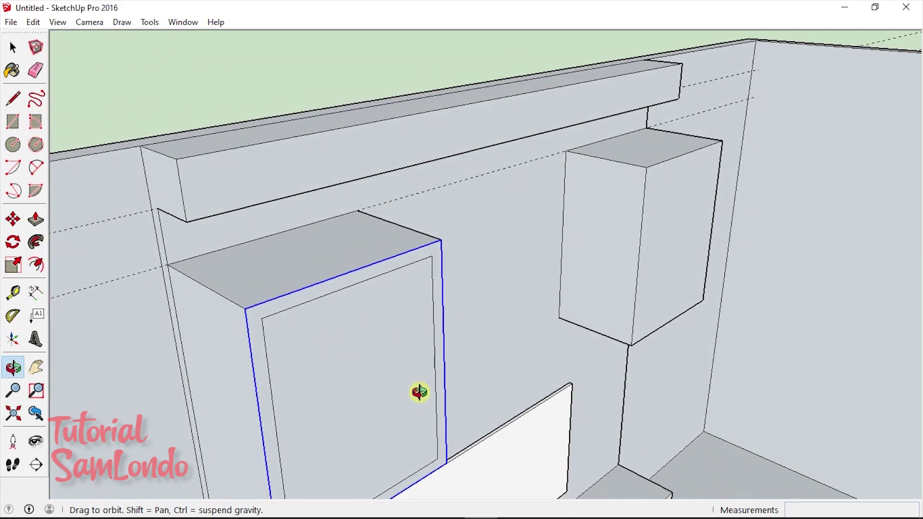
pyautogui.click(11, 294)
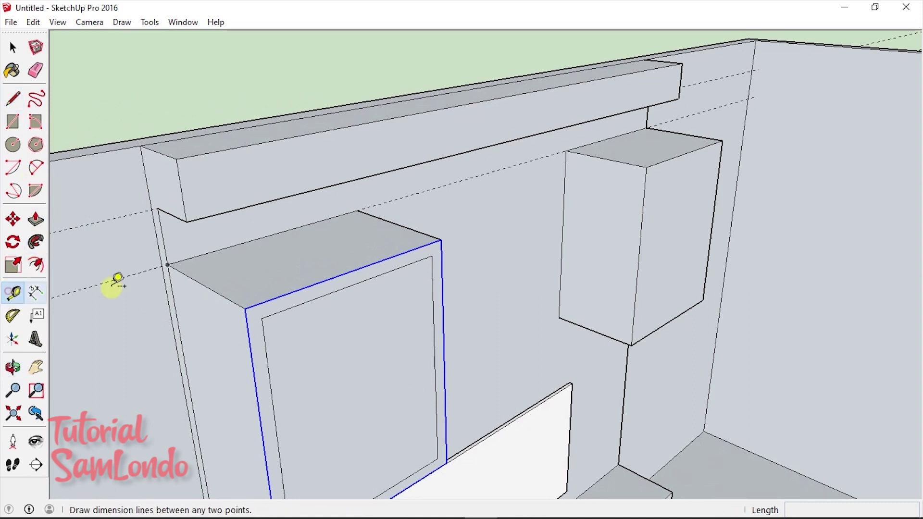
pyautogui.click(234, 246)
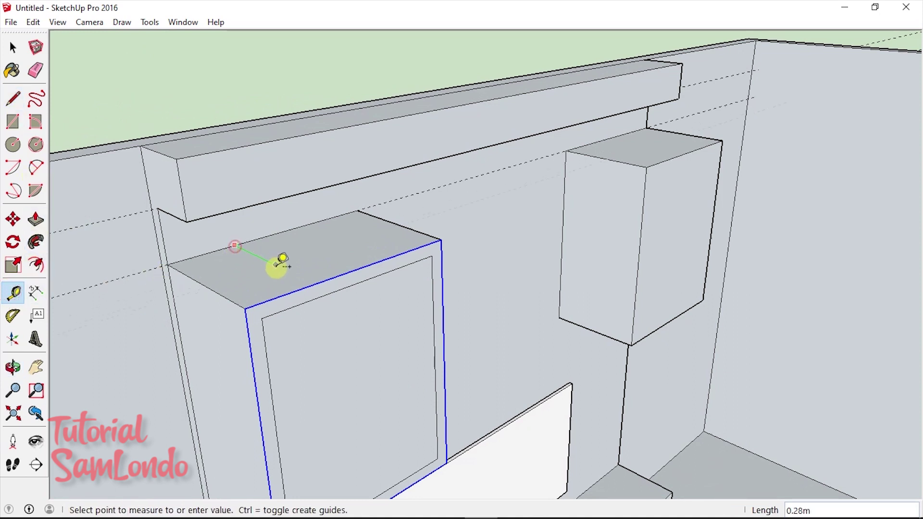
pyautogui.click(320, 277)
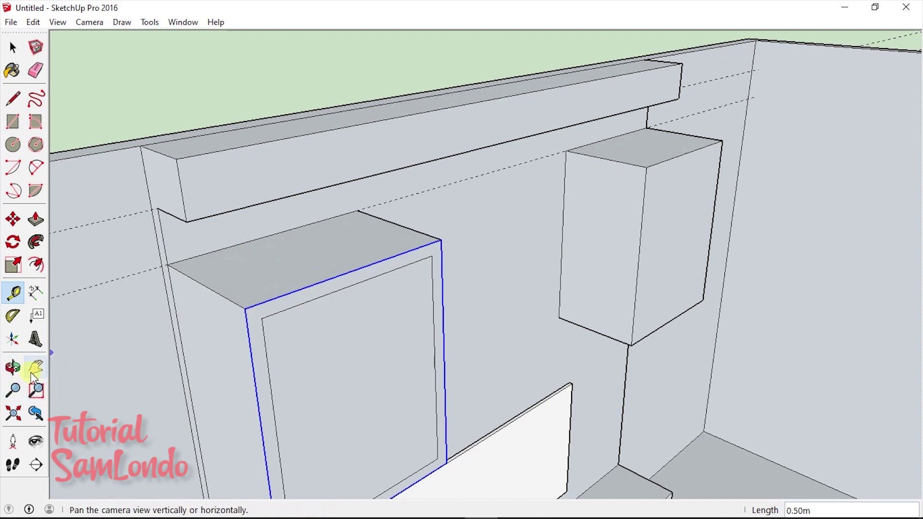
# Push the left box's inner face back 0.50 m to hollow it
pyautogui.click(13, 367)
pyautogui.moveTo(345, 378); pyautogui.dragTo(325, 318)
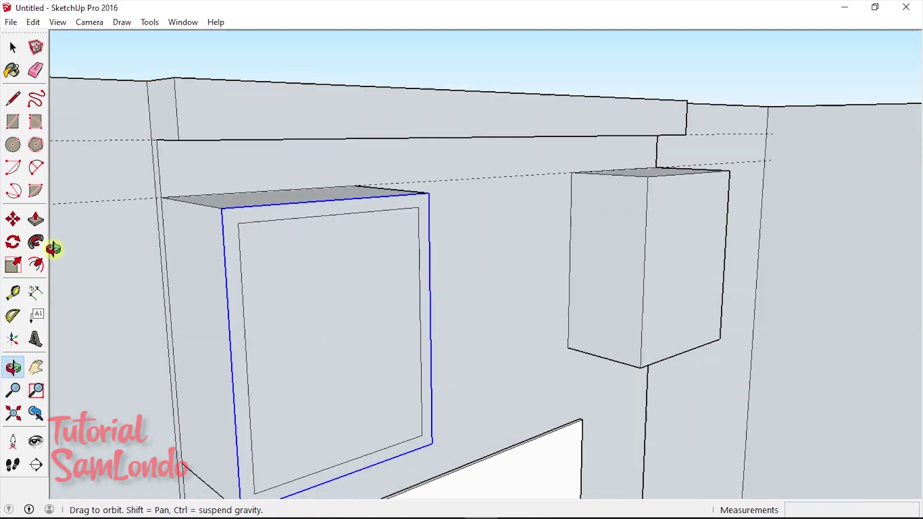
pyautogui.click(38, 224)
pyautogui.click(346, 384)
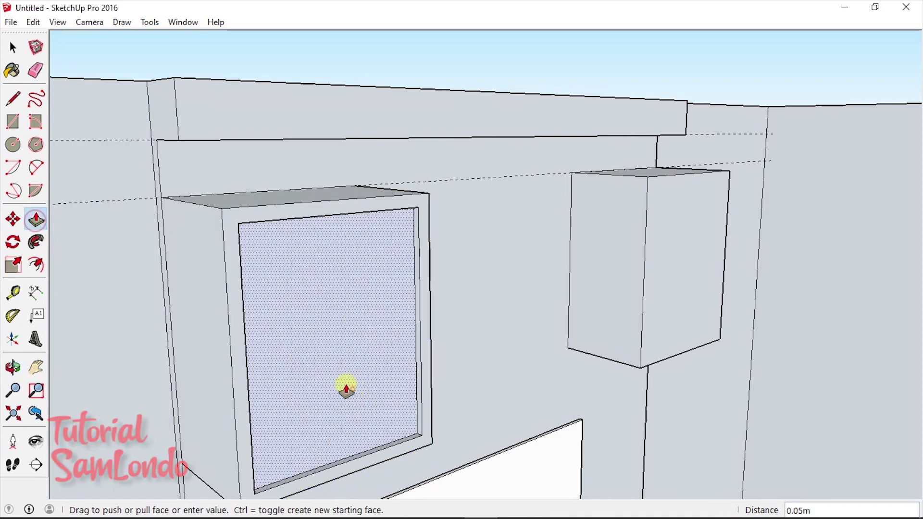
pyautogui.click(320, 374)
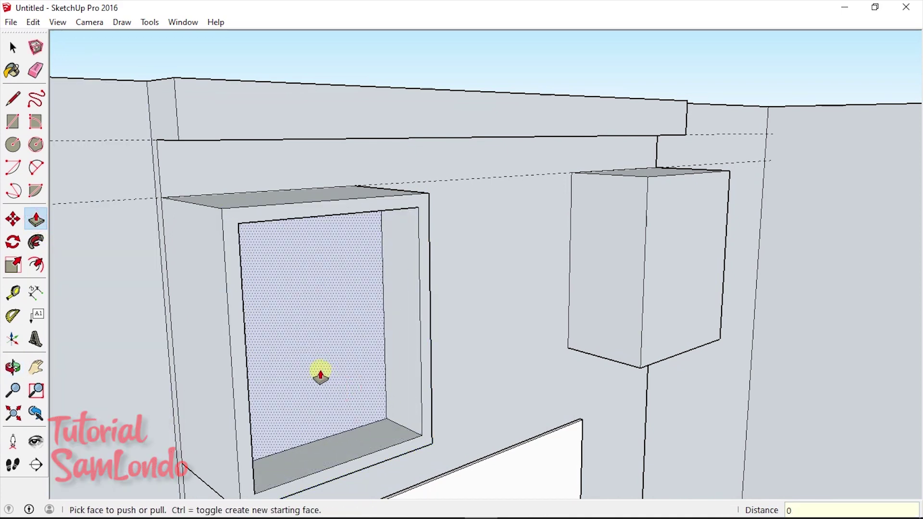
pyautogui.write('.50')
pyautogui.click(321, 374)
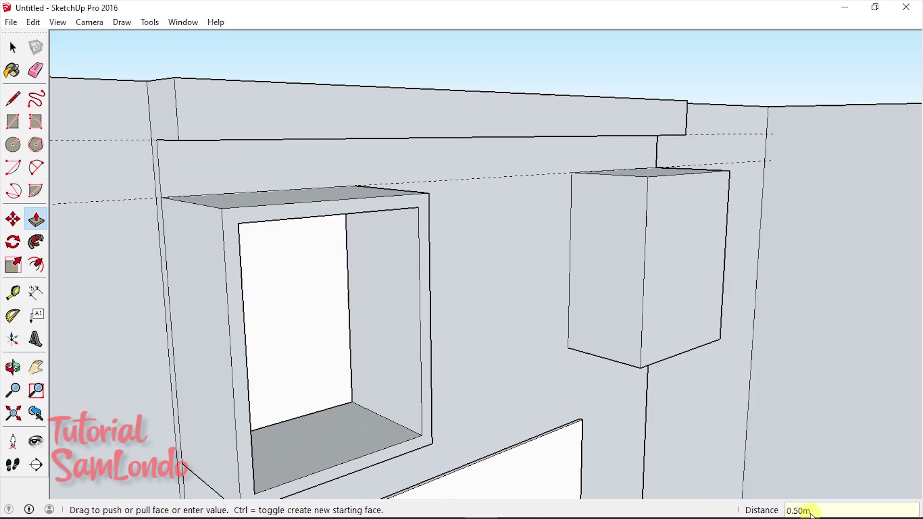
# Offset the right box's outline 0.05 m inward and push its inner face back 0.50 m
pyautogui.click(12, 367)
pyautogui.moveTo(525, 356)
pyautogui.mouseDown()
pyautogui.moveTo(520, 337)
pyautogui.moveTo(709, 304)
pyautogui.mouseUp()
pyautogui.click(12, 46)
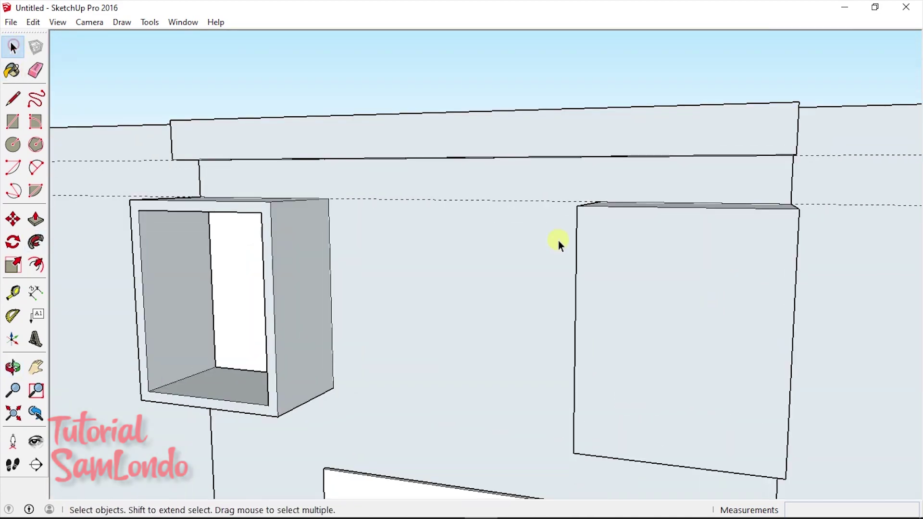
pyautogui.keyDown('shift'); pyautogui.click(577, 279); pyautogui.keyUp('shift')
pyautogui.click(35, 265)
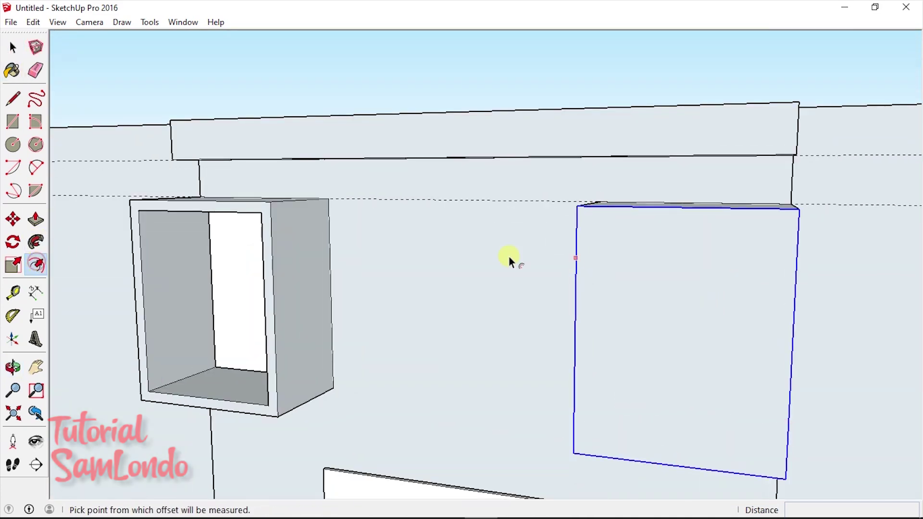
pyautogui.click(632, 208)
pyautogui.press('p')
pyautogui.doubleClick(663, 356)
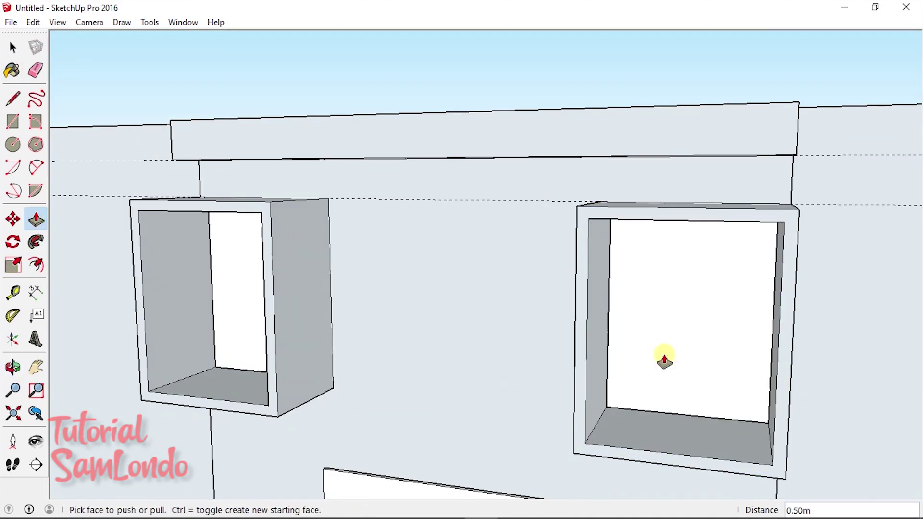
pyautogui.moveTo(414, 423); pyautogui.dragTo(397, 373, button='middle')
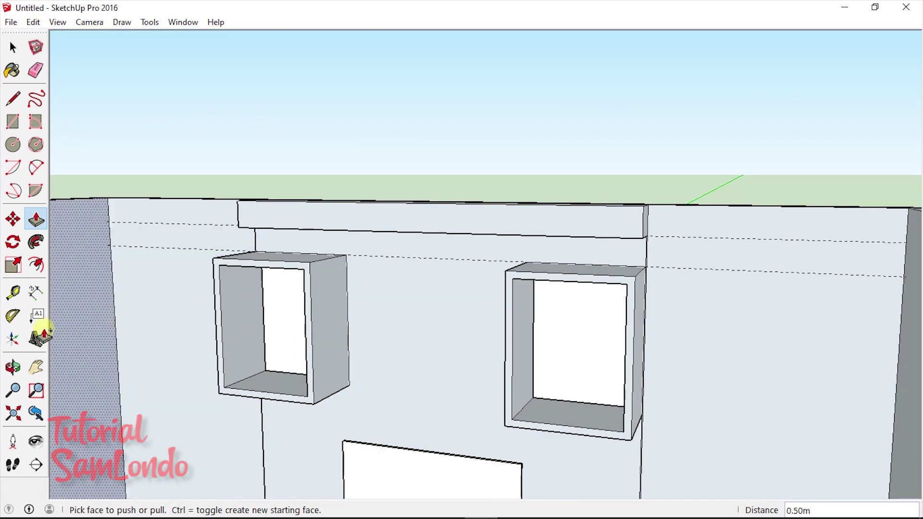
pyautogui.click(13, 367)
pyautogui.moveTo(370, 423)
pyautogui.mouseDown()
pyautogui.moveTo(478, 383)
pyautogui.moveTo(508, 315)
pyautogui.moveTo(494, 346)
pyautogui.moveTo(280, 356)
pyautogui.moveTo(327, 369)
pyautogui.moveTo(243, 373)
pyautogui.mouseUp()
# Place guides 0.72 m along the cabinet top and parallel to its back edge
pyautogui.scroll(-3, 495, 346)
pyautogui.scroll(3, 395, 237)
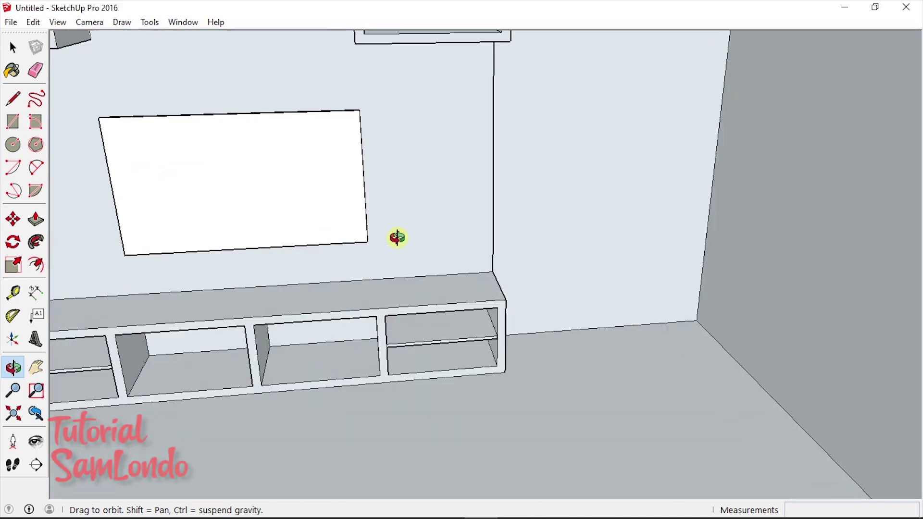
pyautogui.click(13, 145)
pyautogui.press('l')
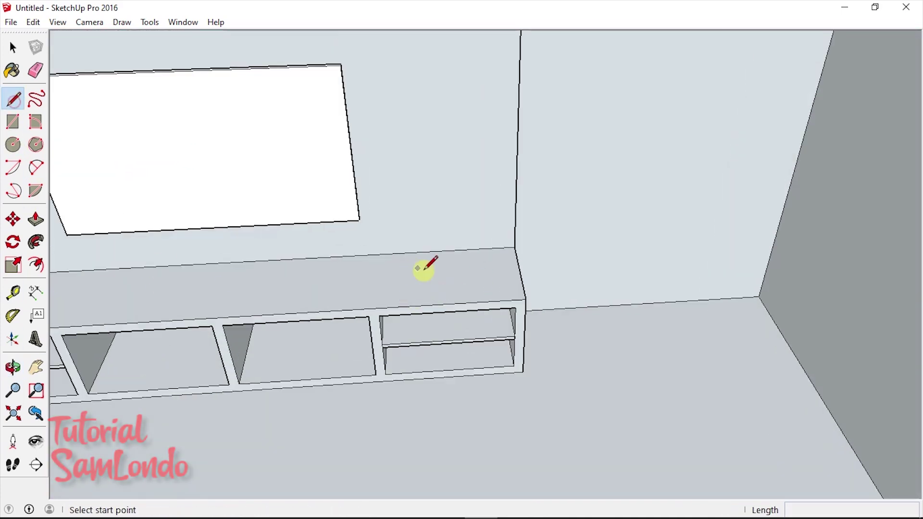
pyautogui.press('t')
pyautogui.click(519, 273)
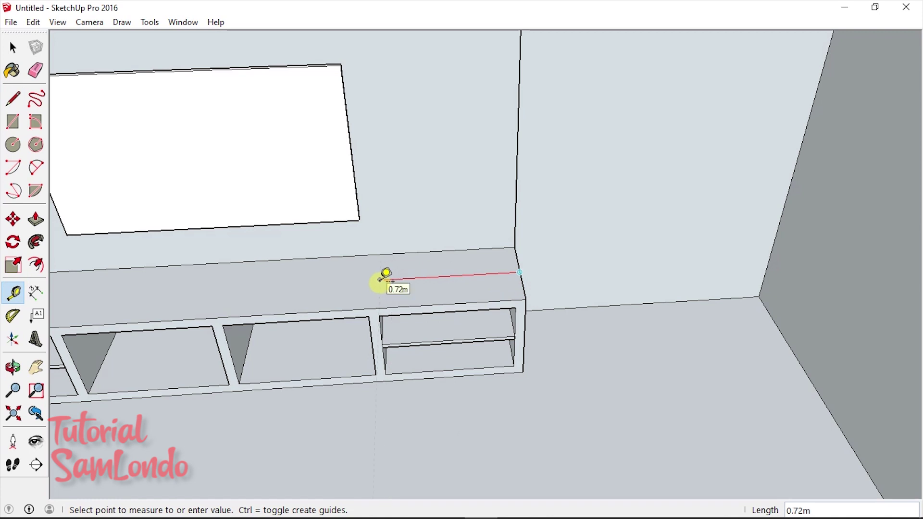
pyautogui.click(382, 280)
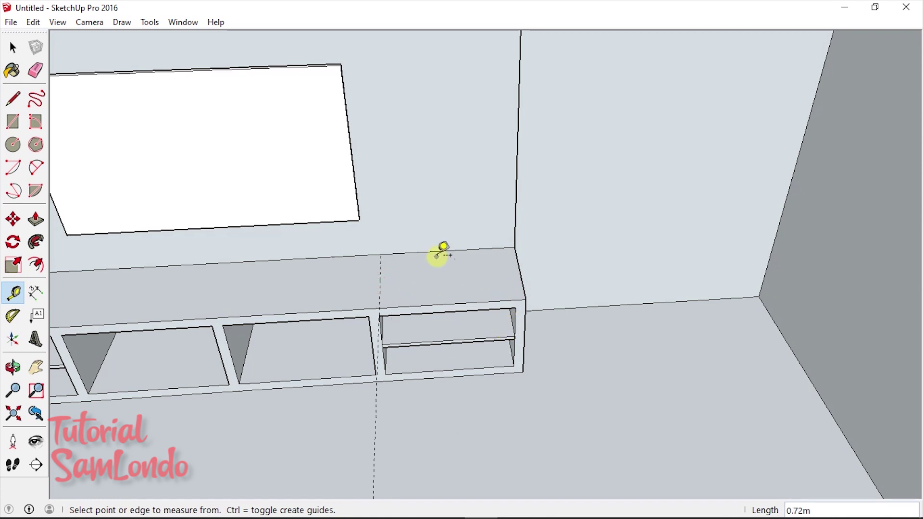
pyautogui.scroll(2, 438, 256)
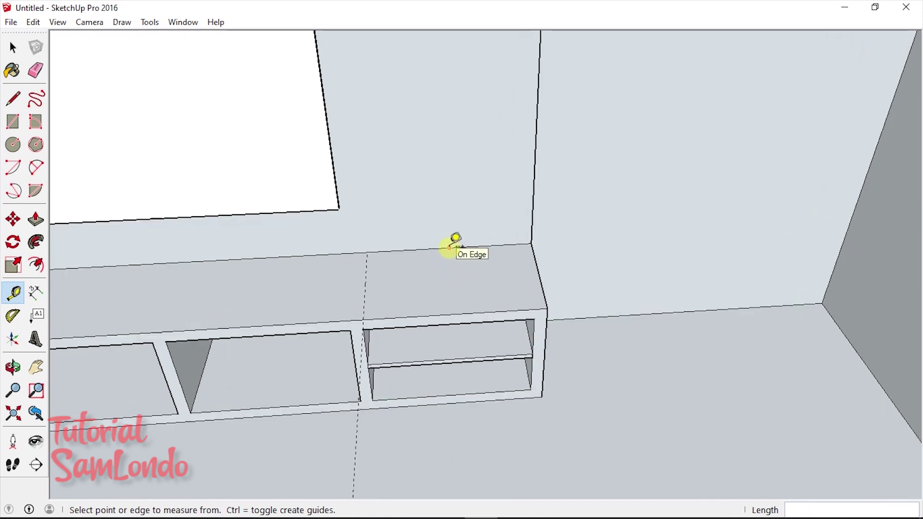
pyautogui.click(449, 246)
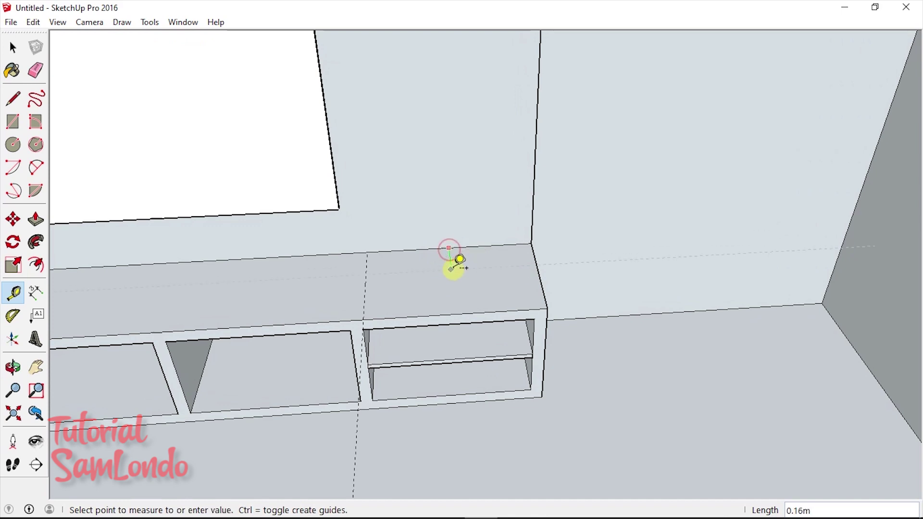
pyautogui.moveTo(449, 246); pyautogui.dragTo(457, 298, button='middle')
pyautogui.click(457, 299)
# Draw back-to-front edges across the cabinet top on the left and right
pyautogui.press('l')
pyautogui.click(435, 365)
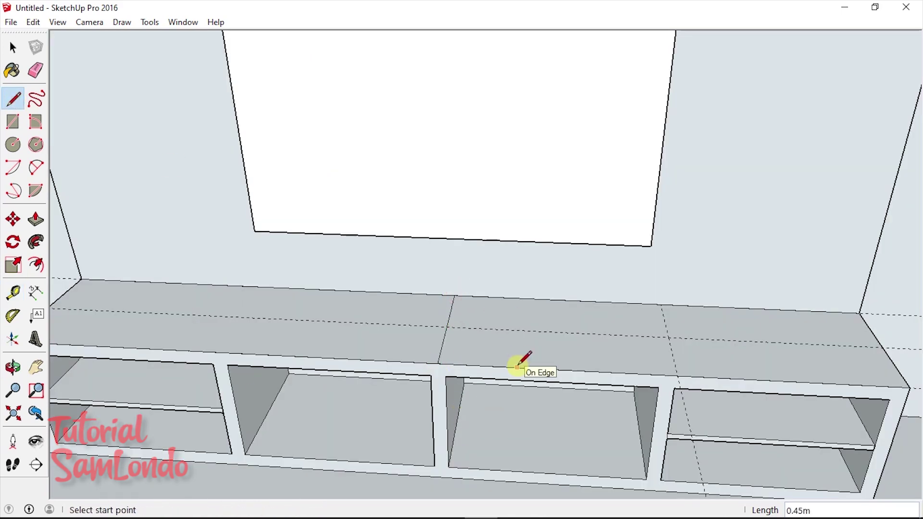
pyautogui.scroll(1, 412, 325)
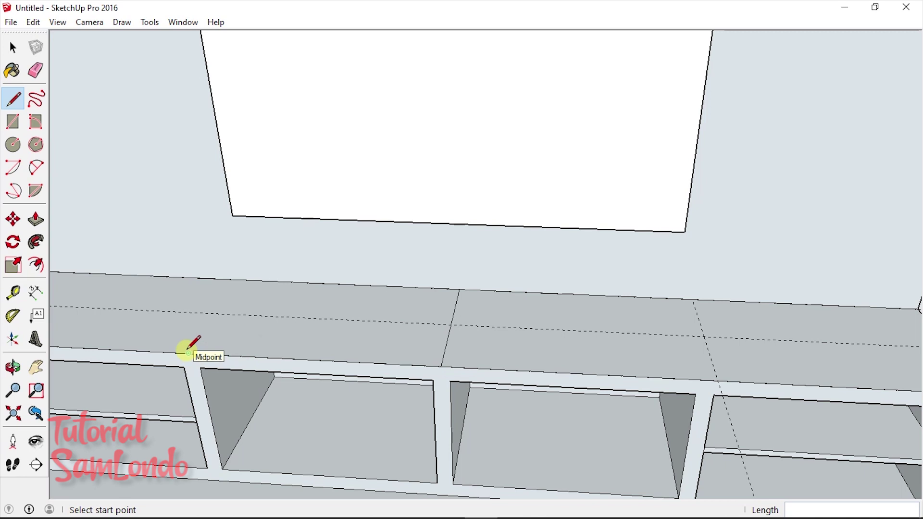
pyautogui.click(189, 353)
pyautogui.click(245, 281)
pyautogui.click(688, 298)
pyautogui.click(715, 382)
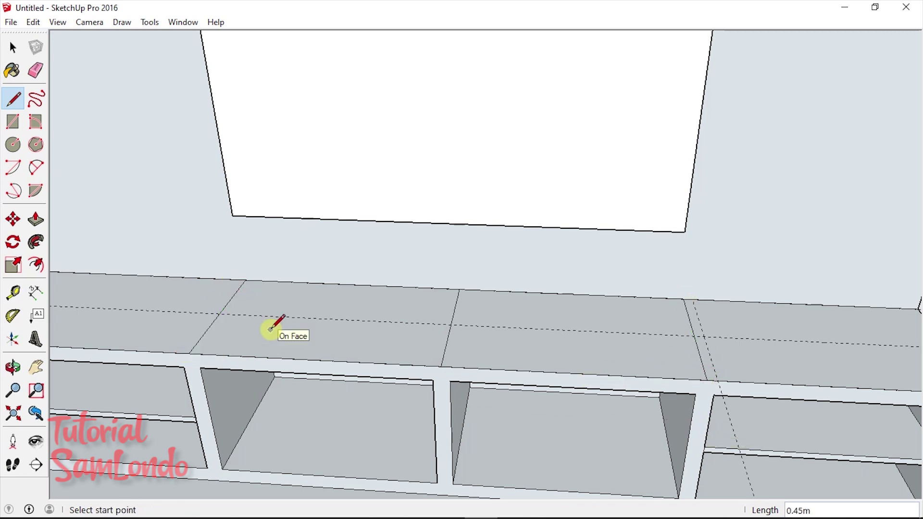
pyautogui.scroll(1, 274, 326)
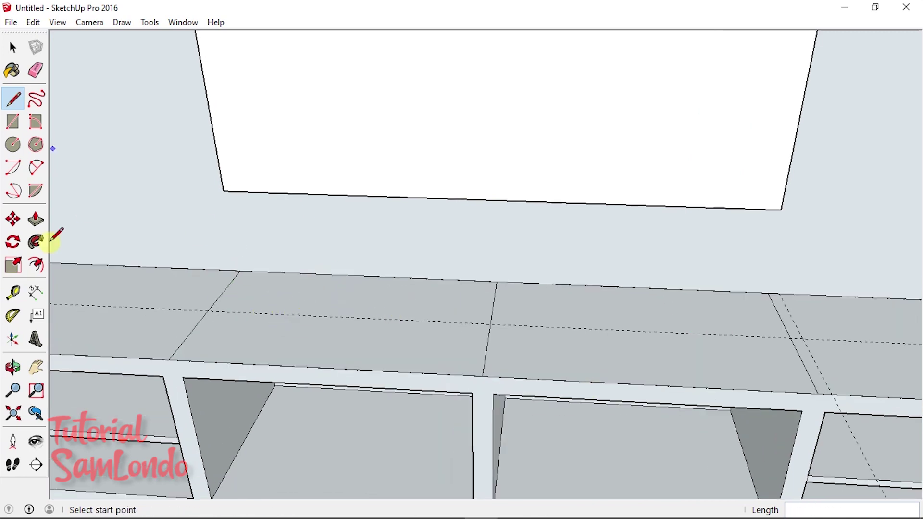
# Add more guides parallel to the back edge and the diagonal edge
pyautogui.click(13, 292)
pyautogui.click(369, 280)
pyautogui.scroll(1, 361, 293)
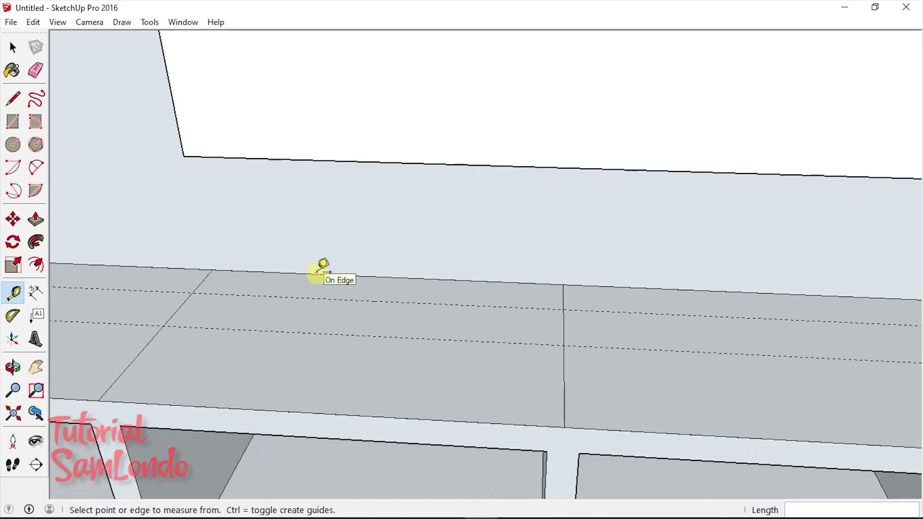
pyautogui.press('l')
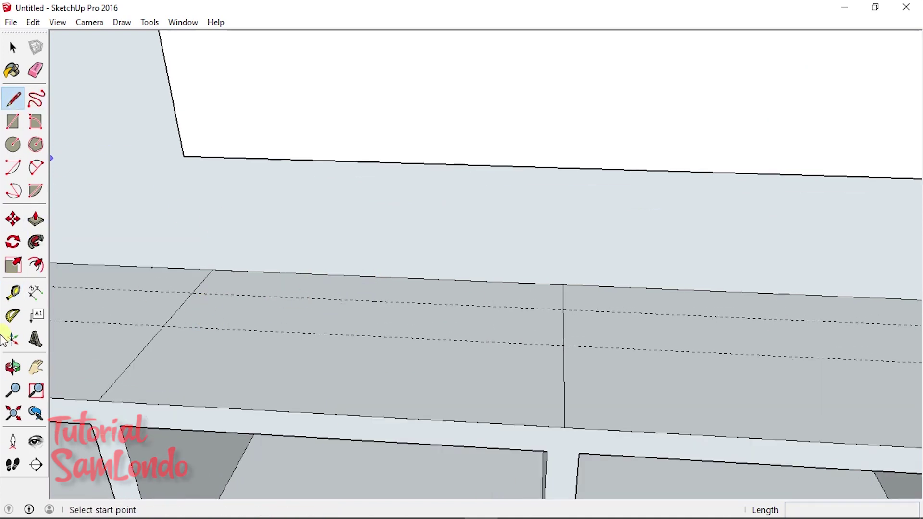
pyautogui.click(13, 292)
pyautogui.click(184, 303)
pyautogui.click(241, 308)
# Draw a rectangle on the floor grid and erase the line crossing it
pyautogui.scroll(-1, 380, 284)
pyautogui.press('l')
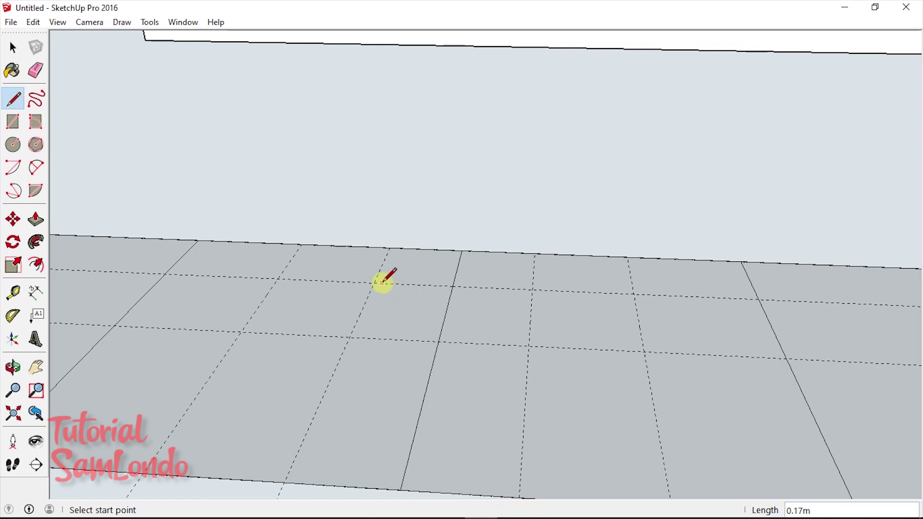
pyautogui.click(374, 283)
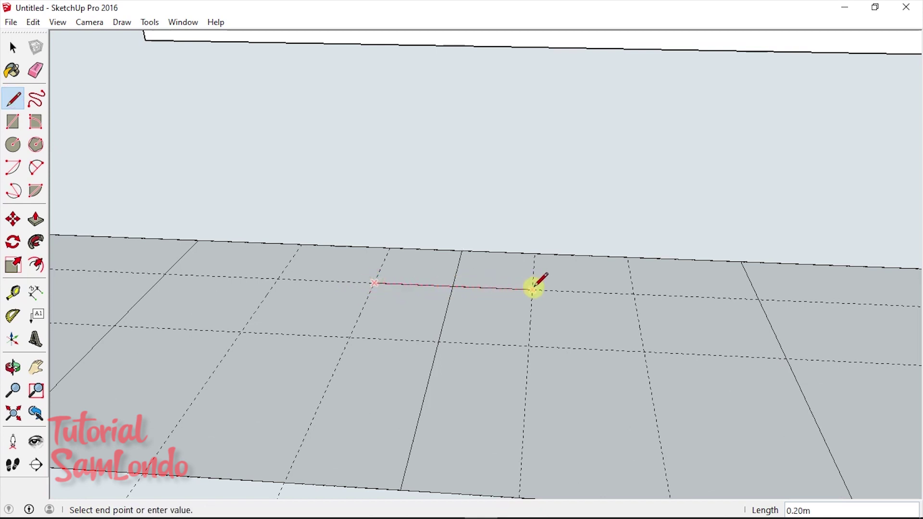
pyautogui.click(531, 316)
pyautogui.click(364, 308)
pyautogui.click(374, 284)
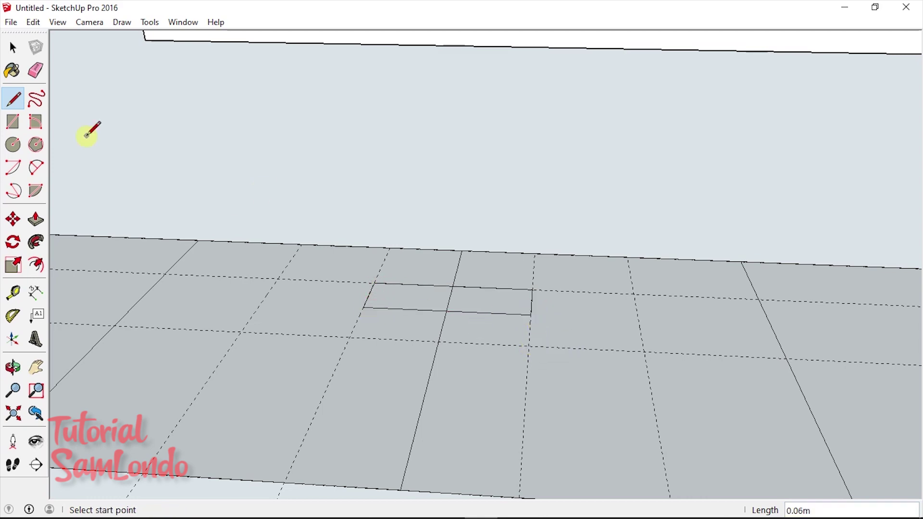
pyautogui.click(35, 220)
pyautogui.click(36, 71)
pyautogui.moveTo(457, 263); pyautogui.dragTo(449, 319)
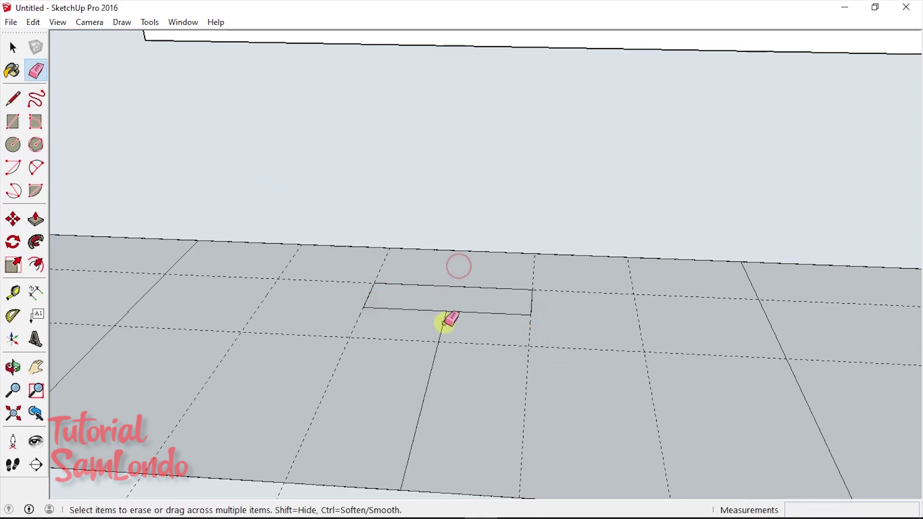
# Raise the rectangle about 0.01 m into a thin slab
pyautogui.click(36, 219)
pyautogui.click(439, 297)
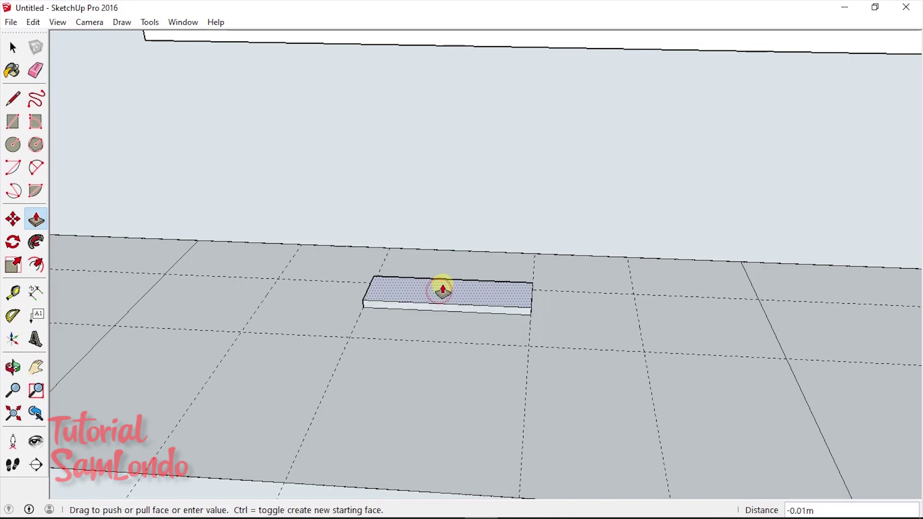
pyautogui.click(442, 288)
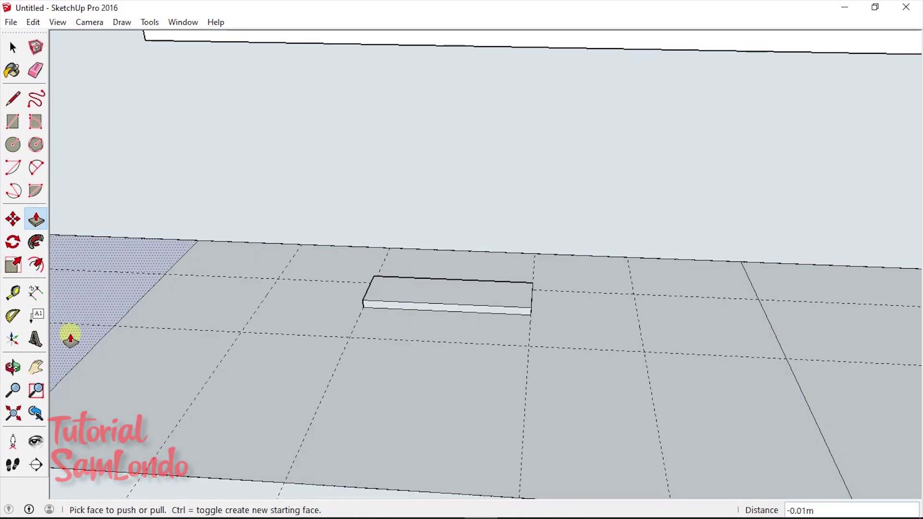
pyautogui.click(13, 368)
pyautogui.moveTo(403, 379)
pyautogui.mouseDown()
pyautogui.moveTo(411, 413)
pyautogui.moveTo(409, 380)
pyautogui.mouseUp()
pyautogui.click(13, 99)
pyautogui.click(457, 293)
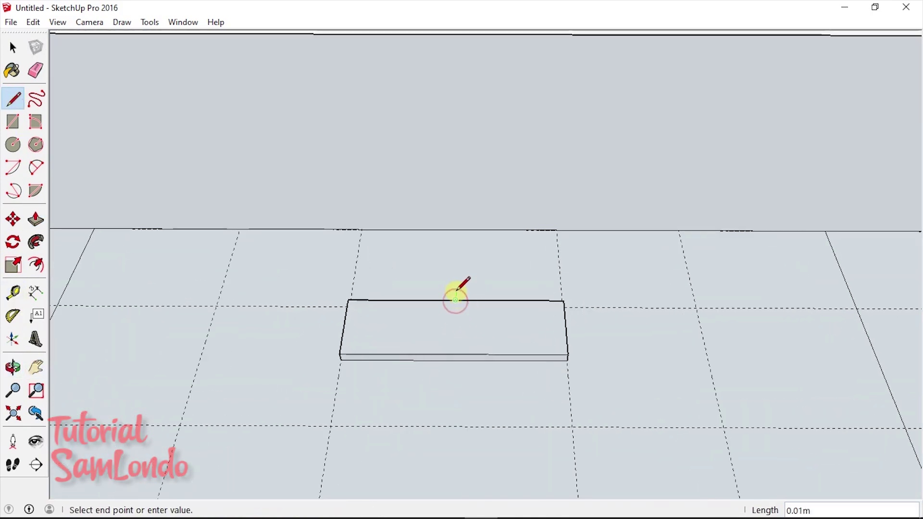
pyautogui.click(13, 48)
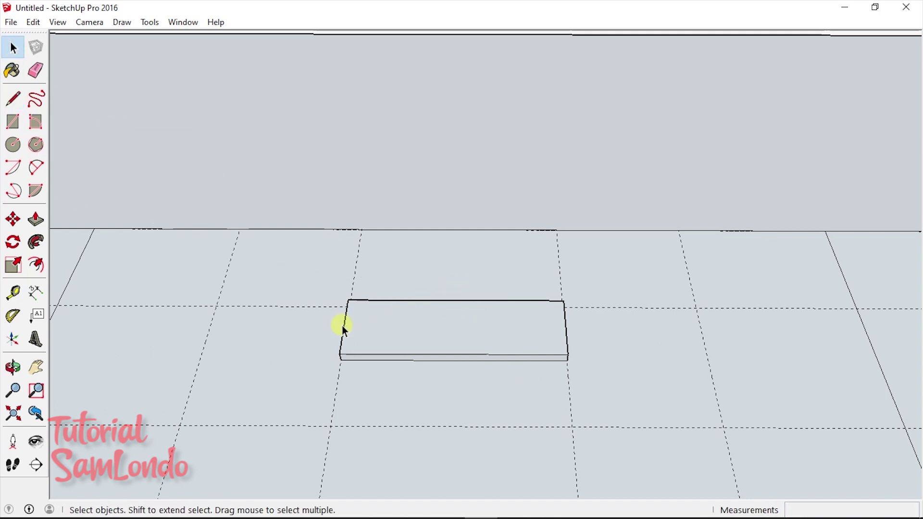
# Offset the slab's selected edges by 0.01 m to form a border
pyautogui.keyDown('shift'); pyautogui.click(393, 300); pyautogui.keyUp('shift')
pyautogui.keyDown('shift'); pyautogui.click(411, 354); pyautogui.keyUp('shift')
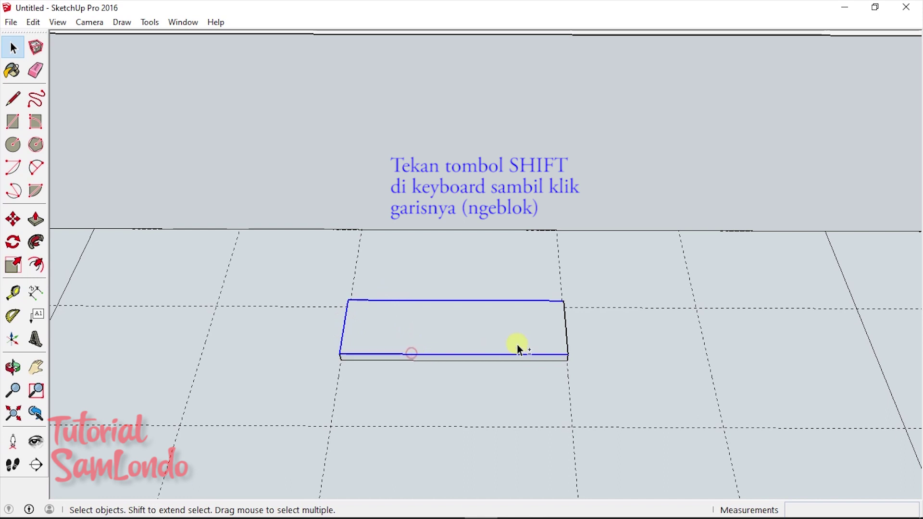
pyautogui.rightClick(567, 330)
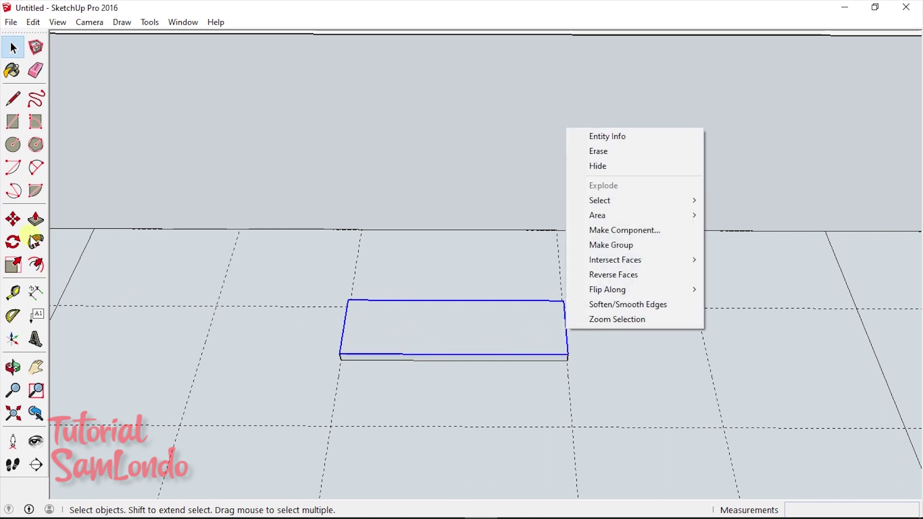
pyautogui.click(37, 264)
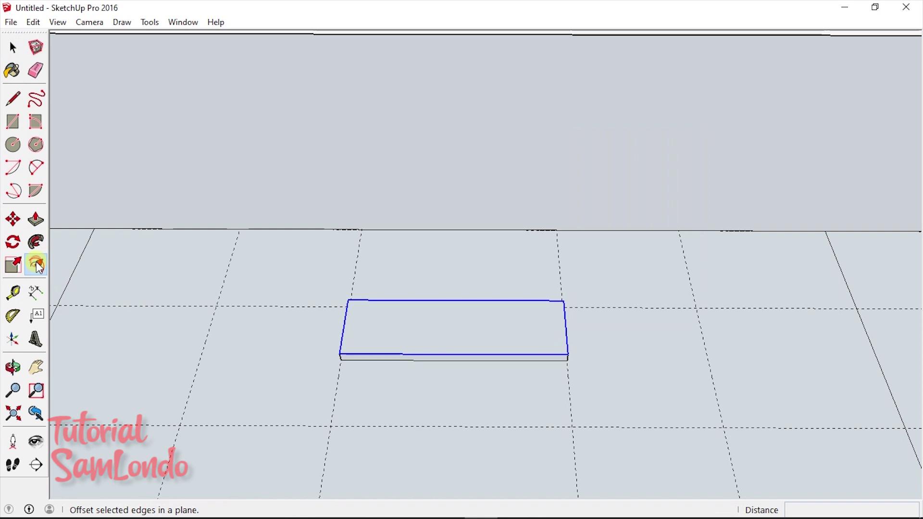
pyautogui.click(571, 328)
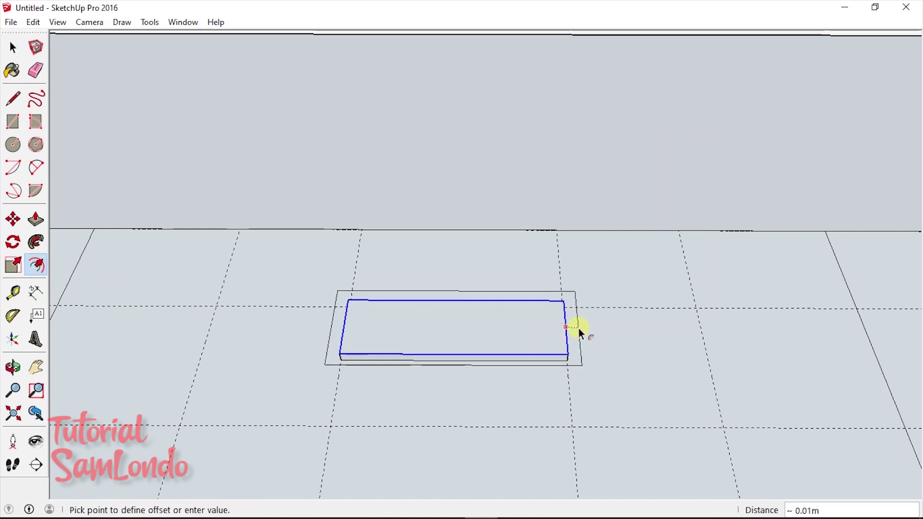
pyautogui.write('0.01')
pyautogui.press('Return')
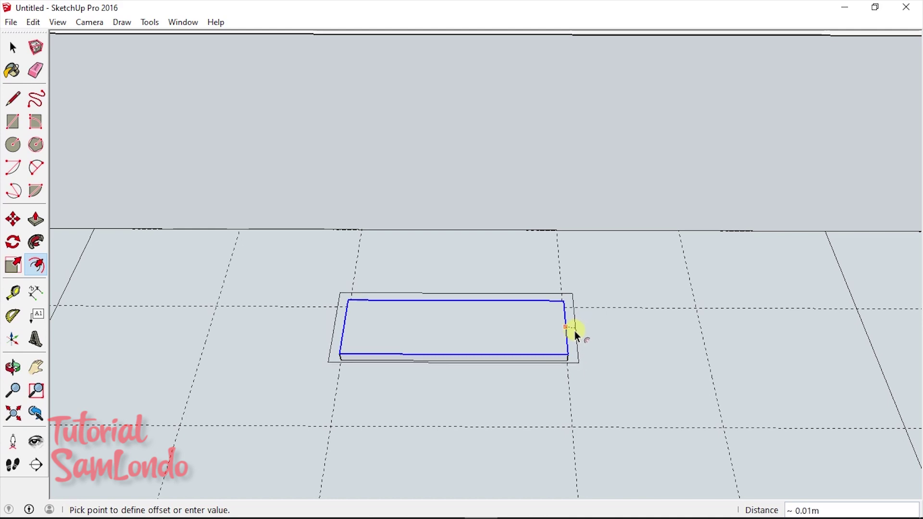
pyautogui.click(578, 331)
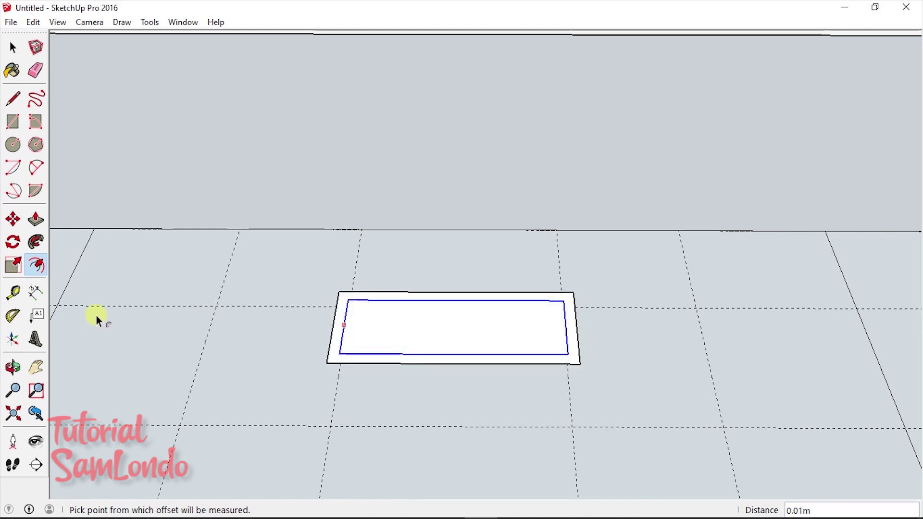
# Begin pulling the slab's inner face upward with Push/Pull
pyautogui.moveTo(96, 317)
pyautogui.mouseDown(button='middle')
pyautogui.moveTo(366, 315)
pyautogui.moveTo(426, 363)
pyautogui.mouseUp(button='middle')
pyautogui.click(36, 219)
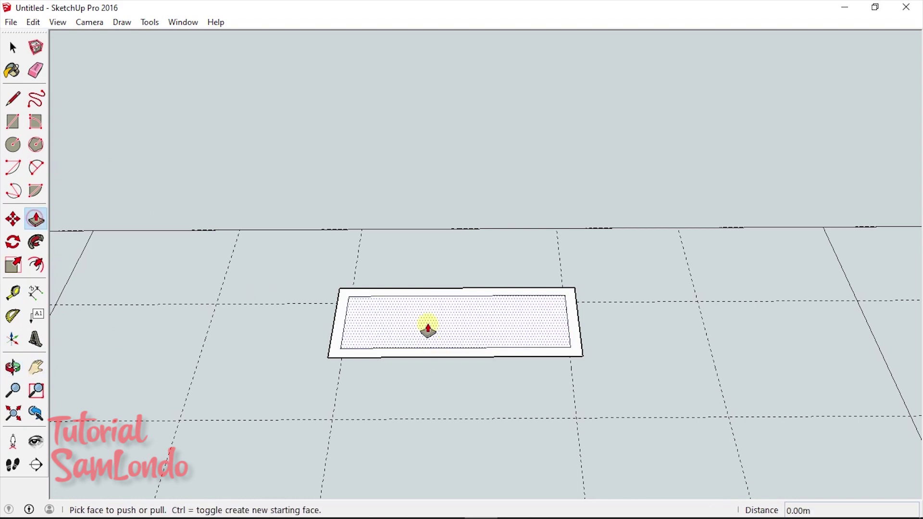
pyautogui.click(428, 330)
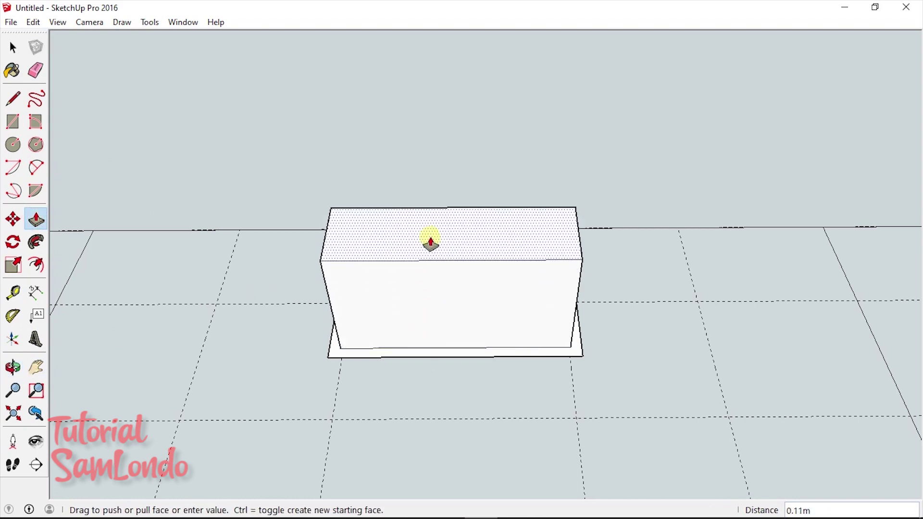
# Set the box height at 0.10 m and redraw its front left and right corner edges
pyautogui.click(429, 242)
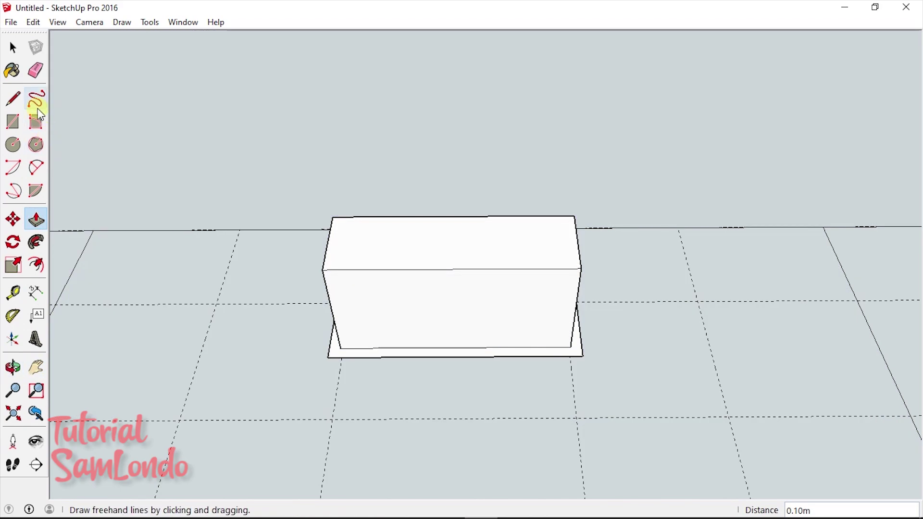
pyautogui.click(13, 99)
pyautogui.click(328, 356)
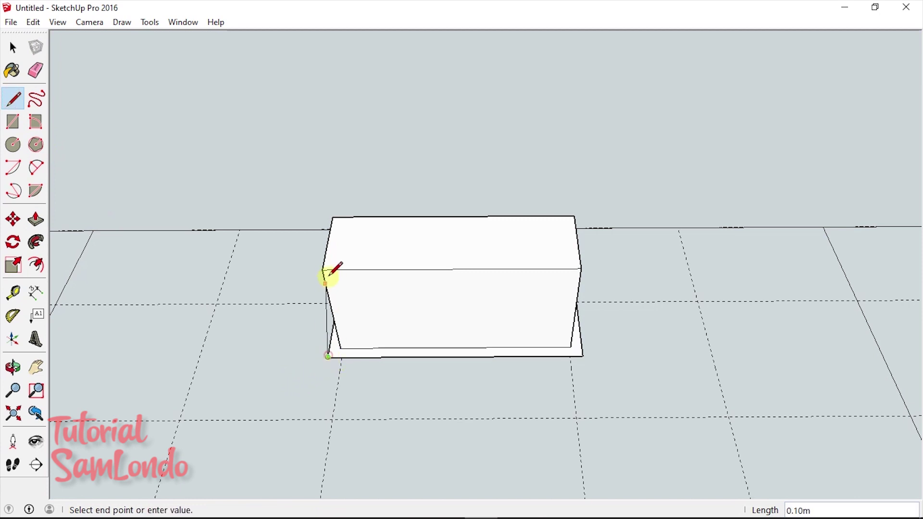
pyautogui.click(322, 270)
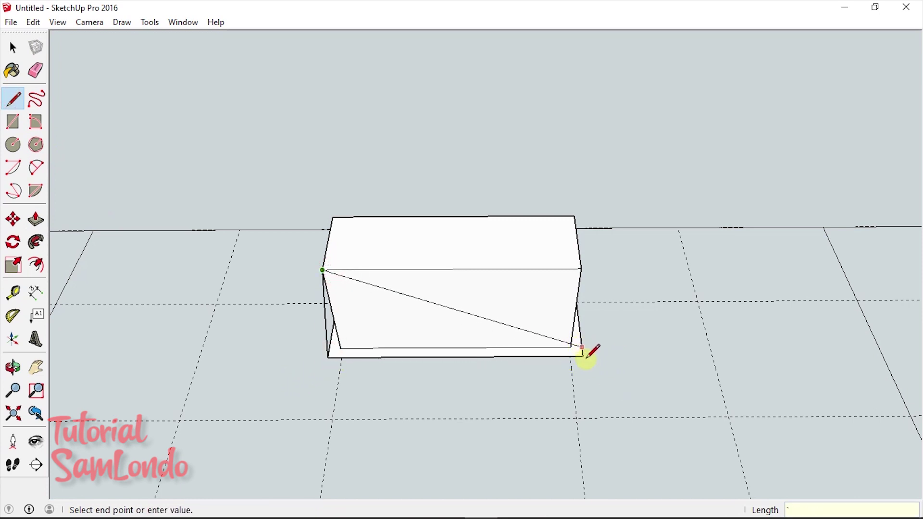
pyautogui.press('Escape')
pyautogui.click(583, 357)
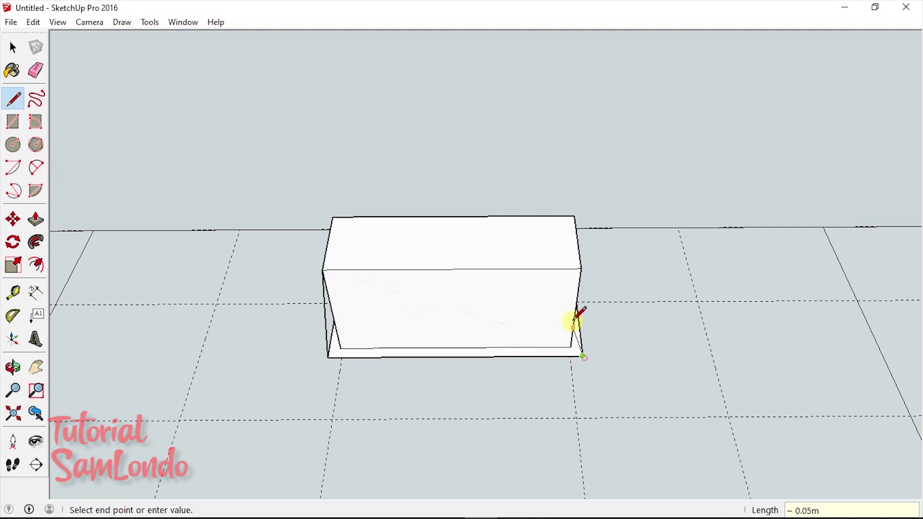
pyautogui.click(580, 269)
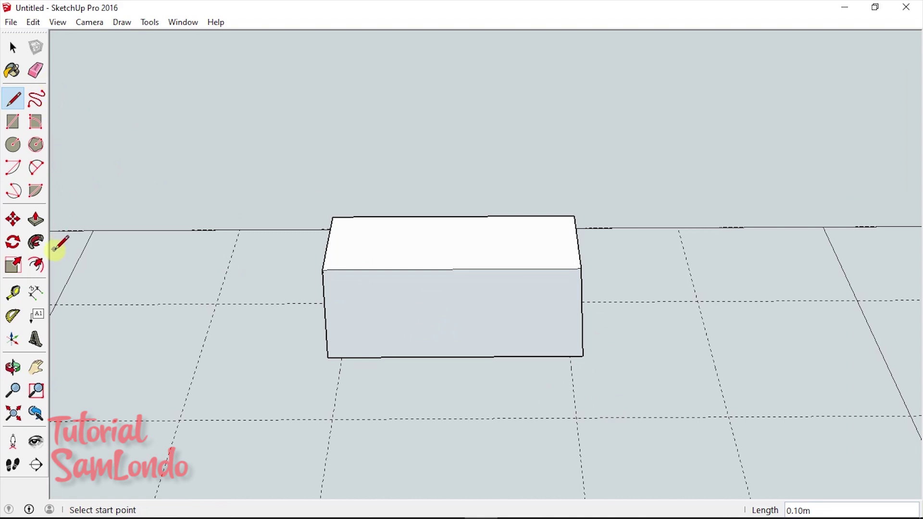
# Redraw the box's top and side corner edges to close its side faces
pyautogui.click(13, 366)
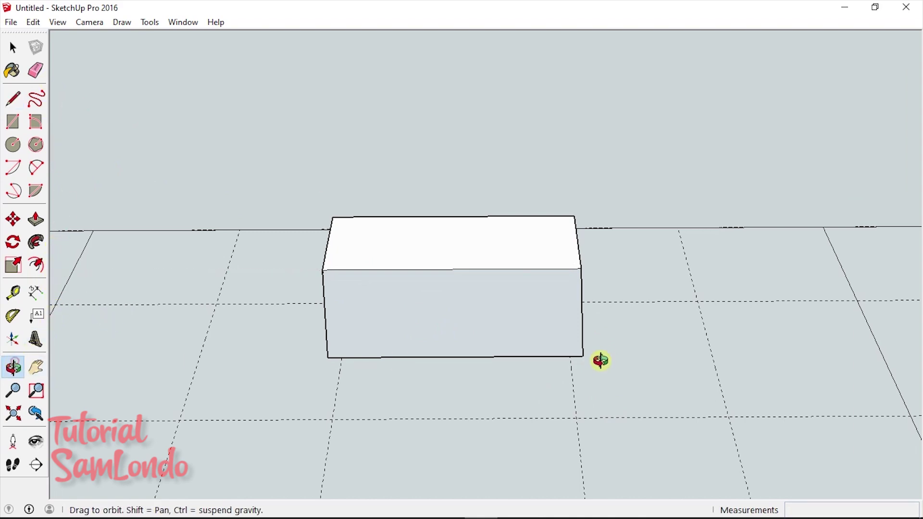
pyautogui.moveTo(605, 356)
pyautogui.mouseDown()
pyautogui.moveTo(393, 328)
pyautogui.moveTo(372, 222)
pyautogui.mouseUp()
pyautogui.press('l')
pyautogui.click(371, 222)
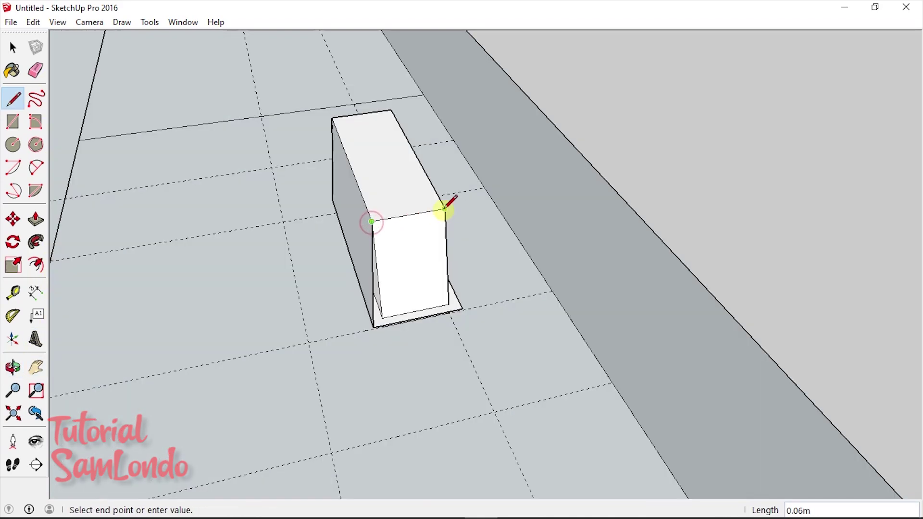
pyautogui.click(443, 210)
pyautogui.click(463, 308)
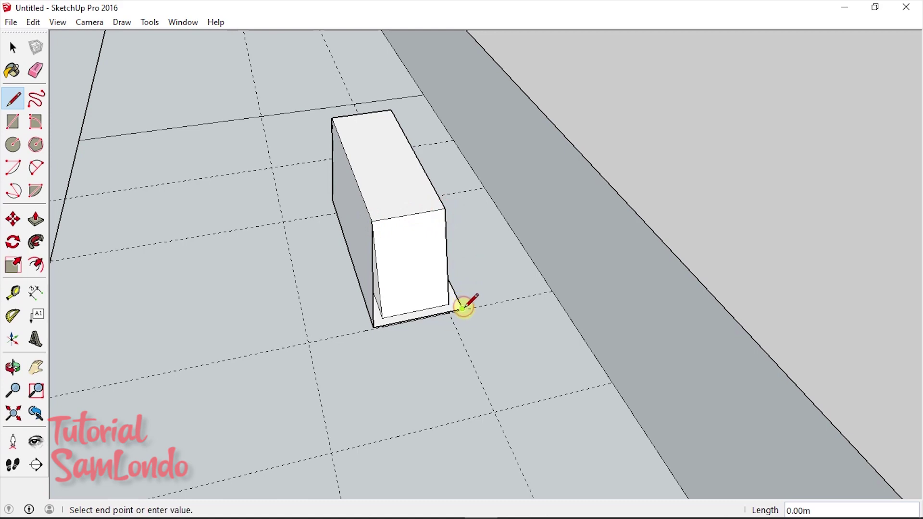
pyautogui.click(445, 210)
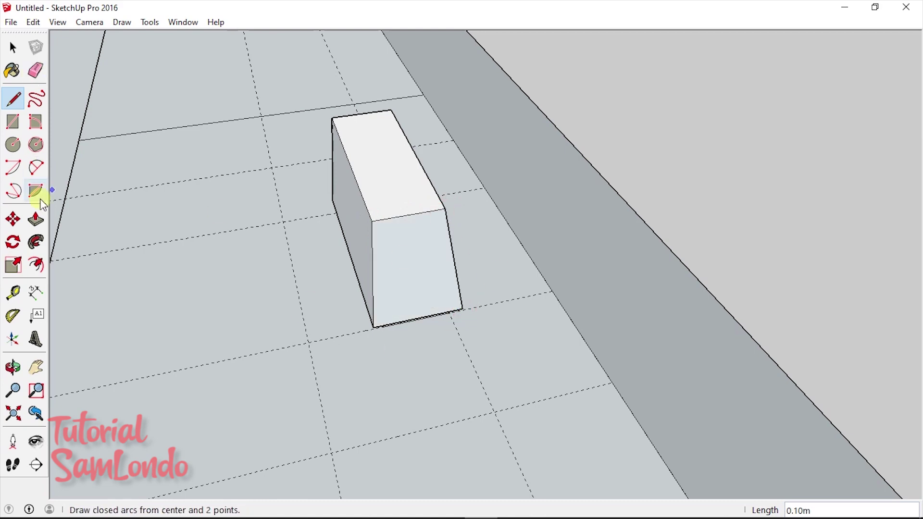
pyautogui.moveTo(289, 312)
pyautogui.mouseDown(button='middle')
pyautogui.moveTo(424, 354)
pyautogui.moveTo(748, 212)
pyautogui.moveTo(542, 145)
pyautogui.mouseUp(button='middle')
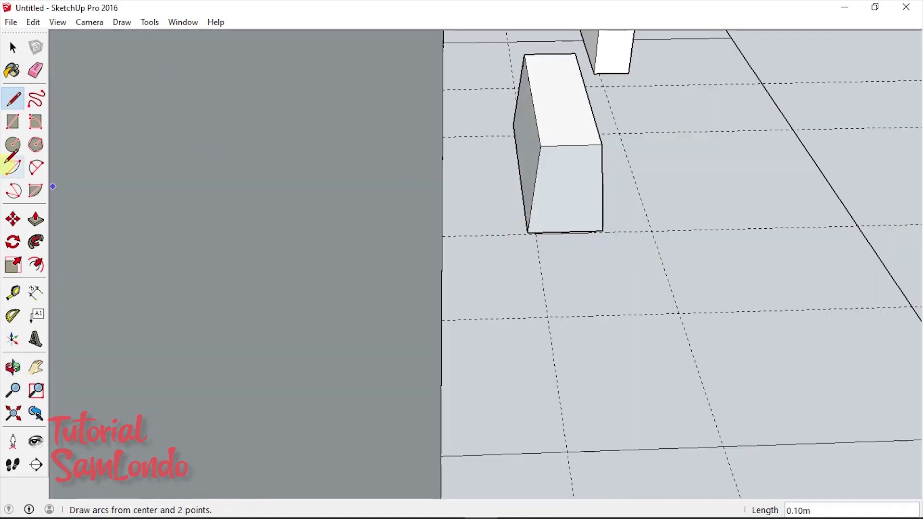
pyautogui.click(13, 366)
pyautogui.moveTo(603, 319)
pyautogui.mouseDown()
pyautogui.moveTo(402, 280)
pyautogui.moveTo(336, 241)
pyautogui.moveTo(315, 161)
pyautogui.moveTo(191, 186)
pyautogui.moveTo(607, 216)
pyautogui.moveTo(568, 238)
pyautogui.moveTo(701, 249)
pyautogui.moveTo(813, 223)
pyautogui.moveTo(551, 210)
pyautogui.moveTo(360, 264)
pyautogui.mouseUp()
# Draw a 0.01 m circle centred on a guide across the box's front face
pyautogui.scroll(5, 361, 264)
pyautogui.press('l')
pyautogui.scroll(3, 452, 289)
pyautogui.press('t')
pyautogui.click(450, 325)
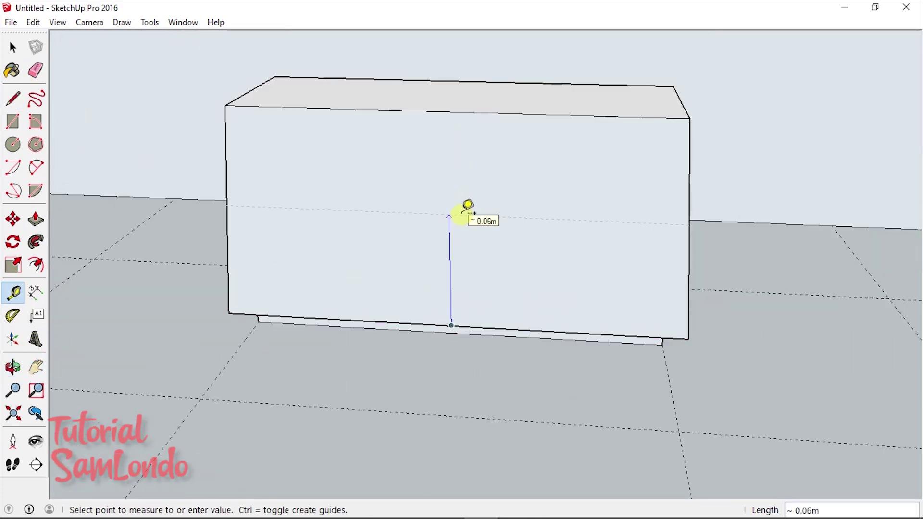
pyautogui.click(464, 289)
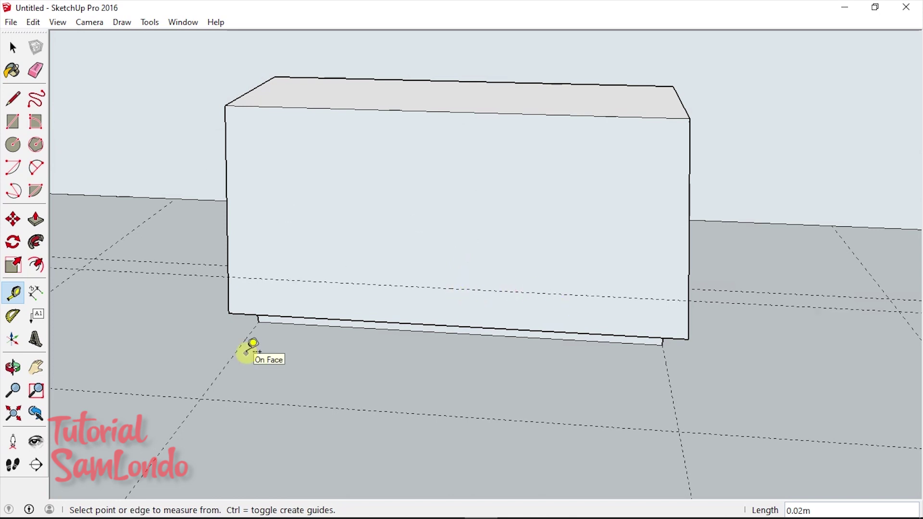
pyautogui.press('c')
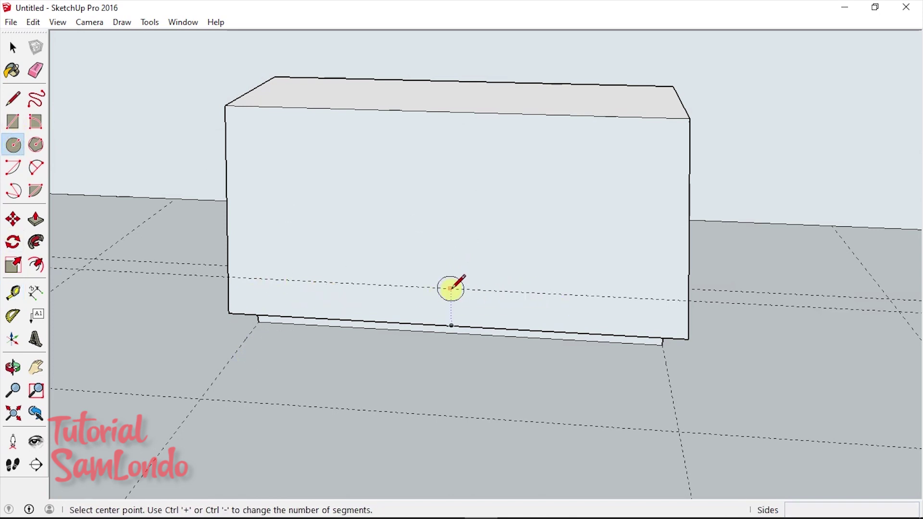
pyautogui.click(450, 288)
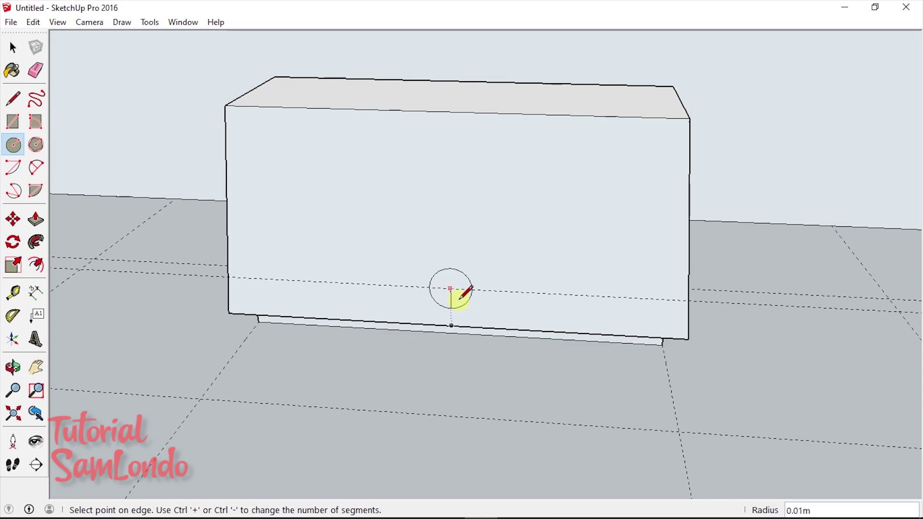
pyautogui.click(460, 298)
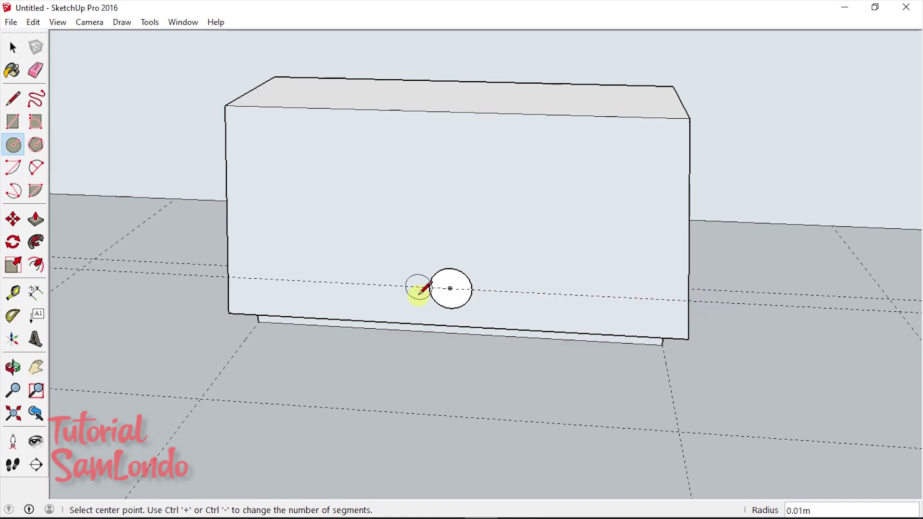
# Add a concentric circle on the same centre to form the speaker cone
pyautogui.click(450, 289)
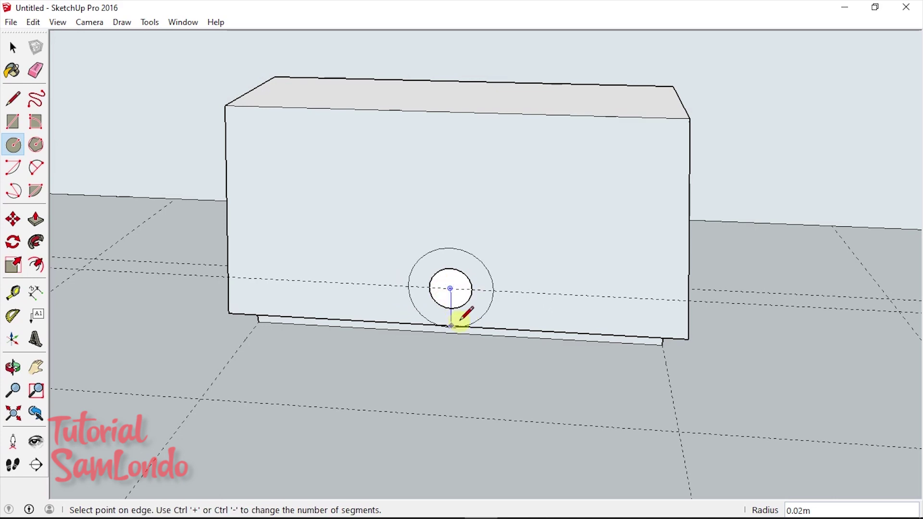
pyautogui.click(460, 321)
pyautogui.moveTo(757, 355); pyautogui.dragTo(454, 344, button='middle')
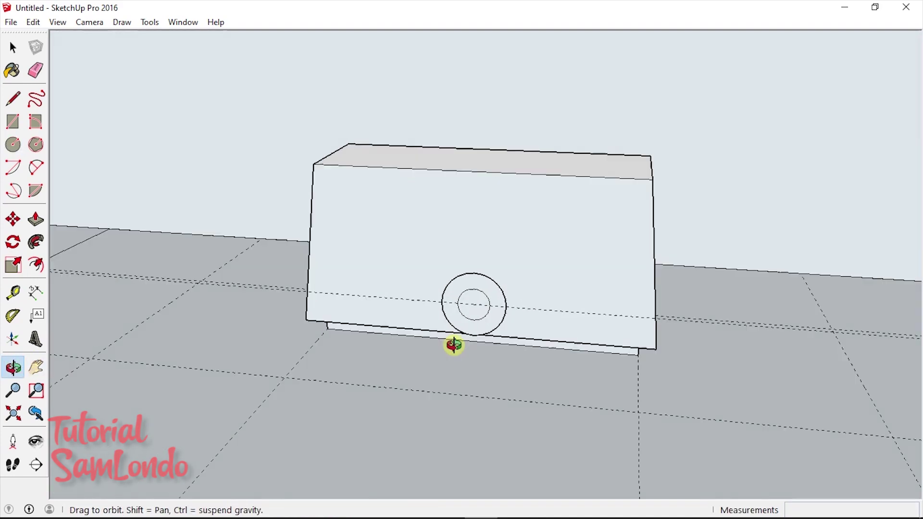
pyautogui.moveTo(454, 344); pyautogui.dragTo(515, 398)
pyautogui.moveTo(641, 365)
pyautogui.mouseDown()
pyautogui.moveTo(677, 365)
pyautogui.moveTo(384, 365)
pyautogui.mouseUp()
pyautogui.scroll(-3, 659, 381)
# Copy the speaker box and place the copy on the TV cabinet top
pyautogui.click(12, 47)
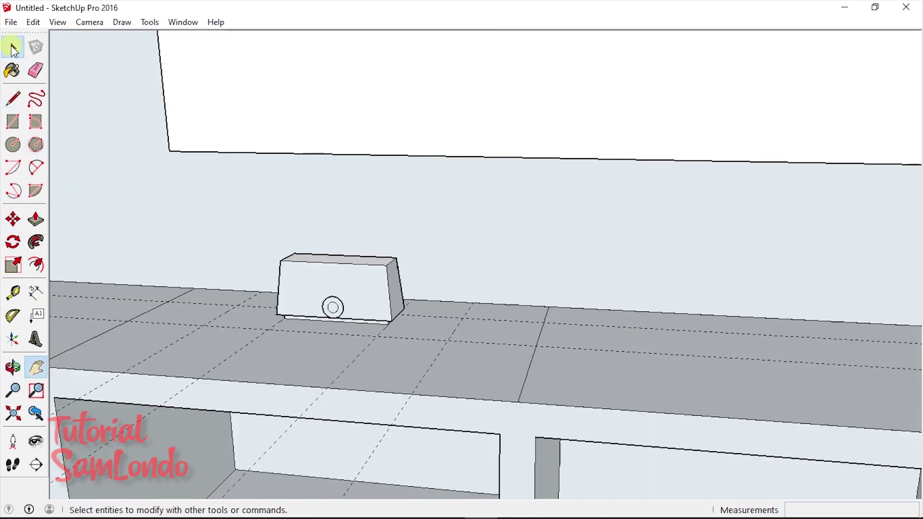
pyautogui.moveTo(243, 231); pyautogui.dragTo(457, 348)
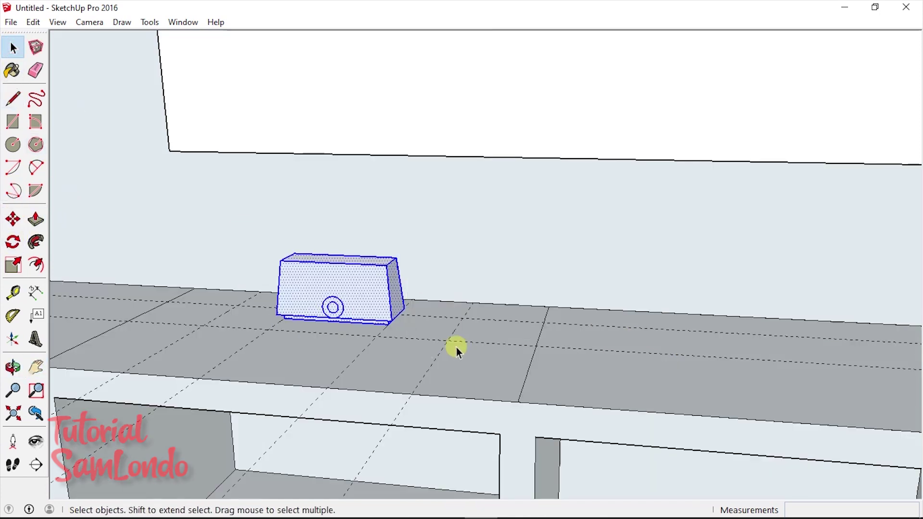
pyautogui.click(32, 22)
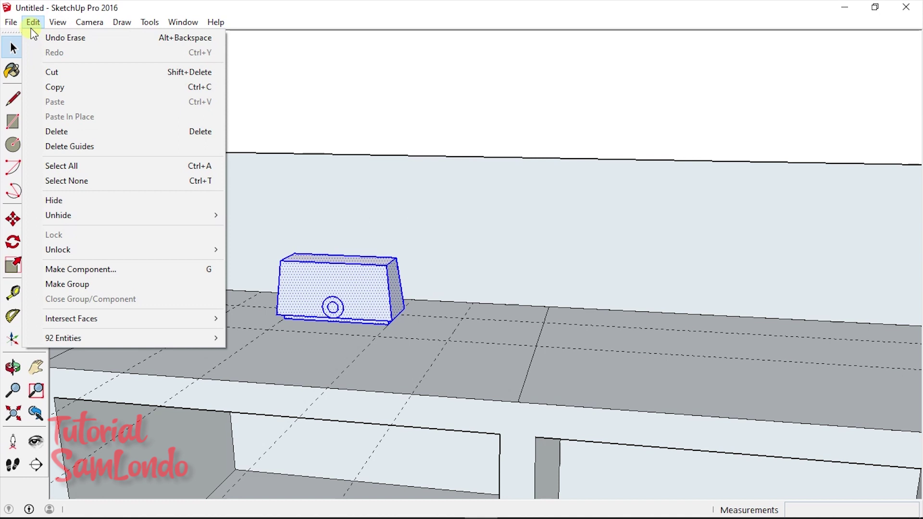
pyautogui.click(55, 86)
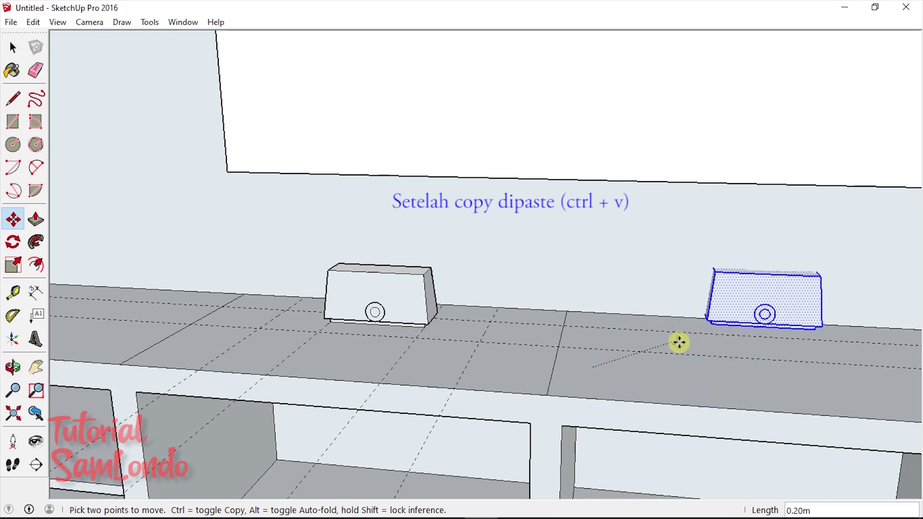
pyautogui.click(601, 371)
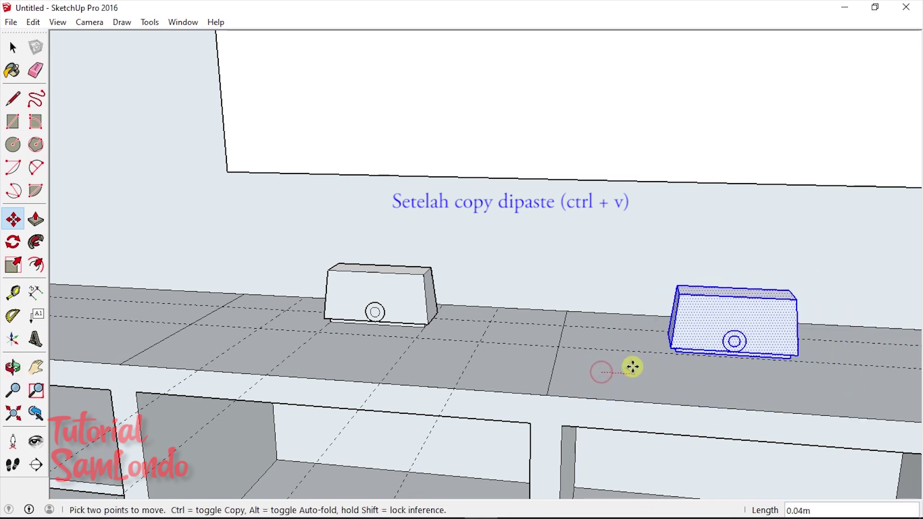
pyautogui.click(612, 361)
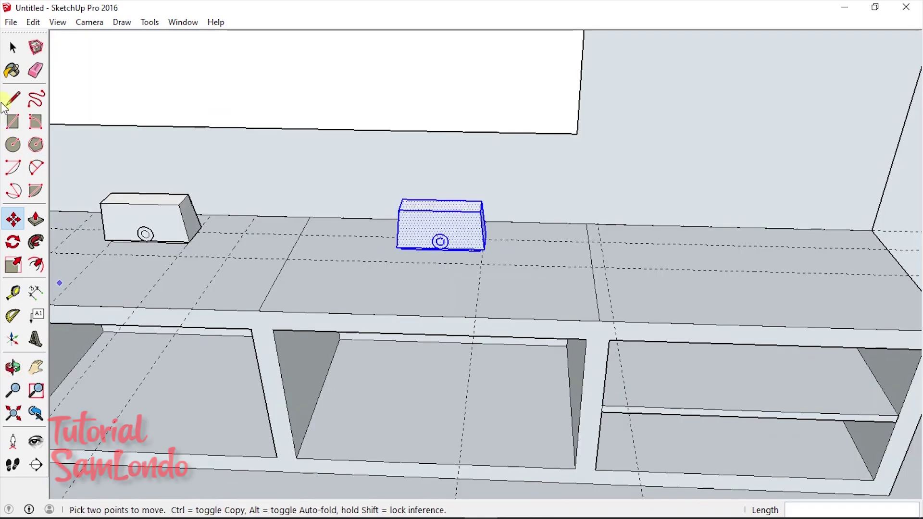
pyautogui.click(12, 46)
pyautogui.click(375, 395)
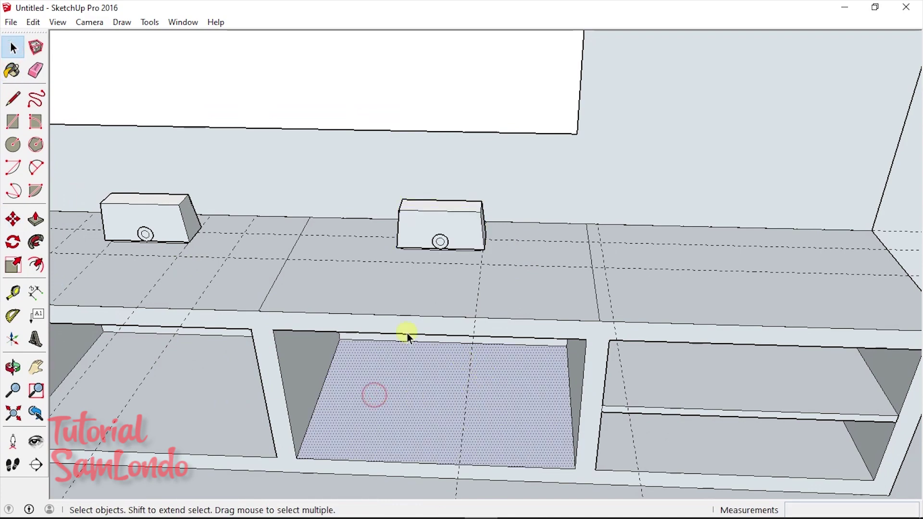
# Orbit and zoom out to view the whole room along the TV cabinet
pyautogui.click(12, 367)
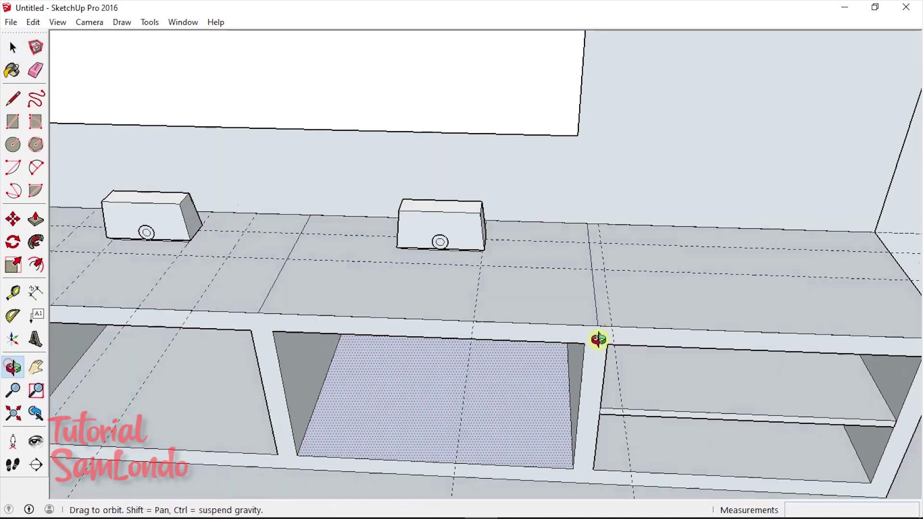
pyautogui.moveTo(604, 324); pyautogui.dragTo(370, 395)
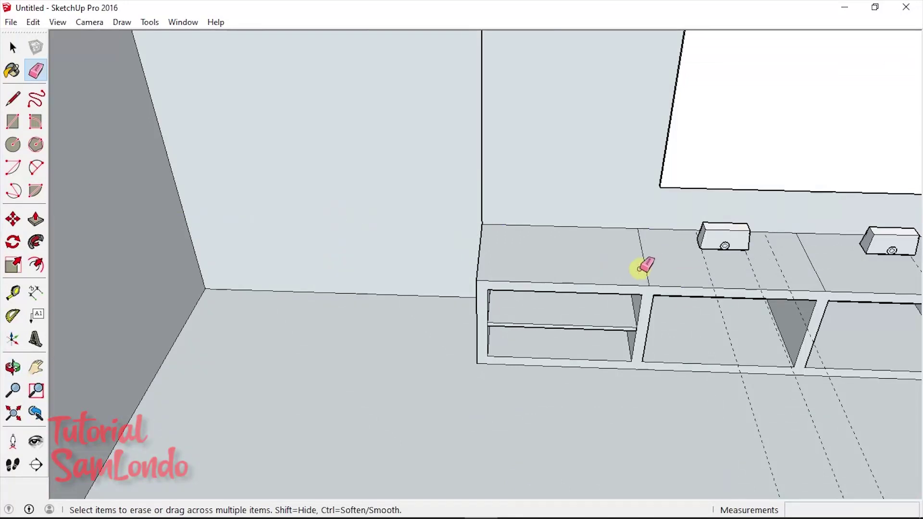
pyautogui.scroll(-5, 816, 263)
pyautogui.keyDown('shift'); pyautogui.moveTo(495, 284); pyautogui.dragTo(540, 268, button='middle'); pyautogui.keyUp('shift')
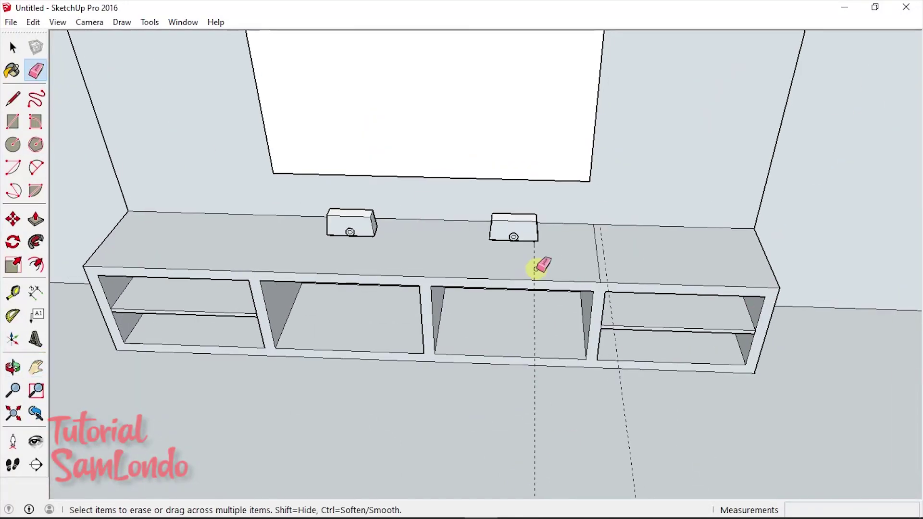
pyautogui.scroll(-5, 607, 258)
pyautogui.click(42, 76)
# Place the Couch component from the Components tray onto the room floor
pyautogui.scroll(-3, 543, 123)
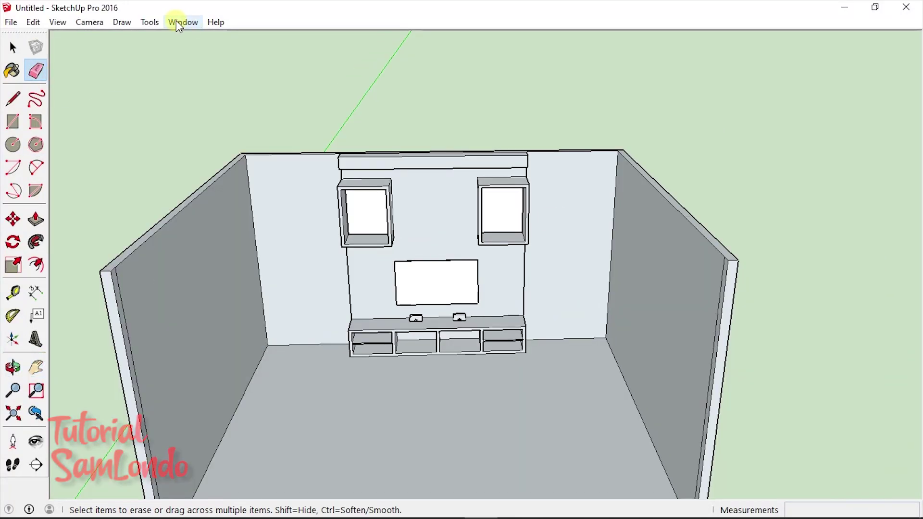
pyautogui.click(176, 20)
pyautogui.click(345, 39)
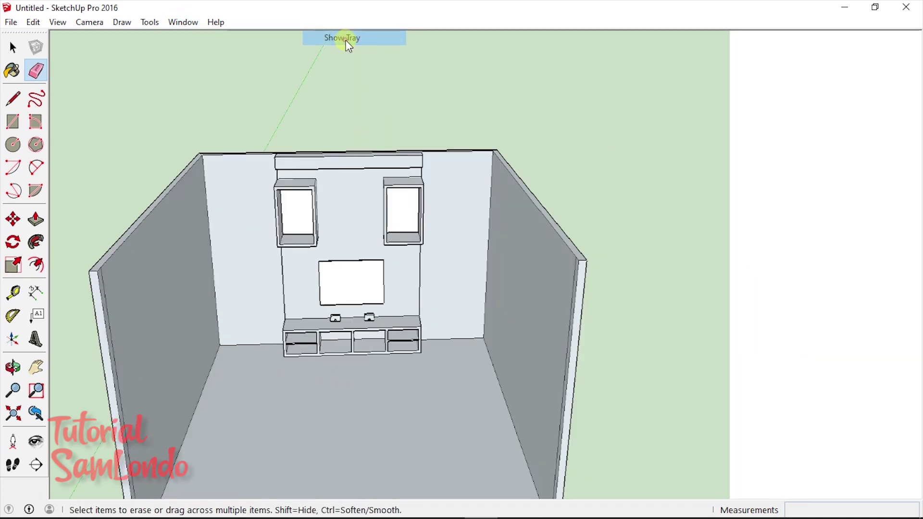
pyautogui.click(773, 161)
pyautogui.scroll(-3, 851, 307)
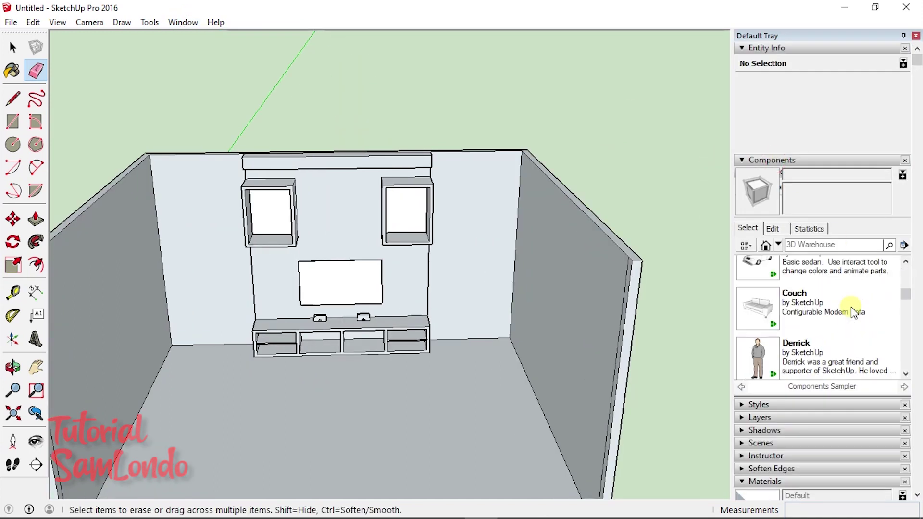
pyautogui.click(756, 296)
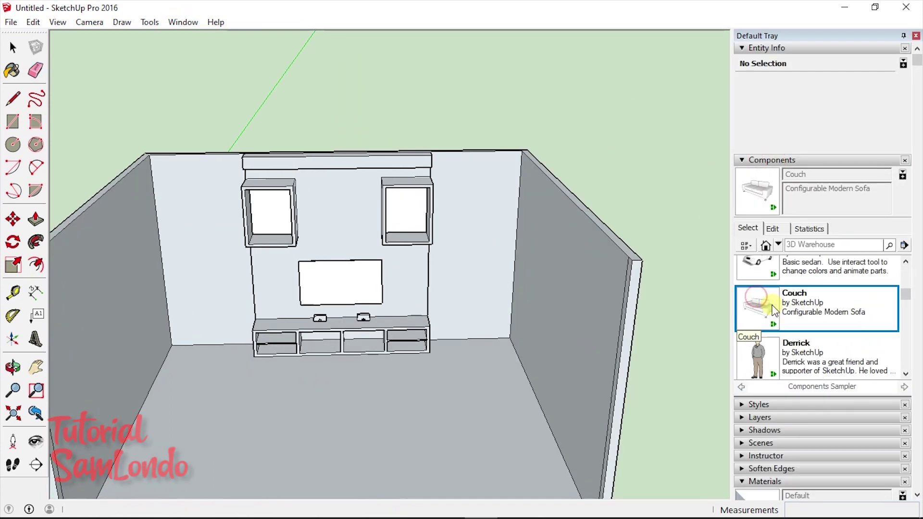
pyautogui.keyDown('shift'); pyautogui.moveTo(625, 288); pyautogui.dragTo(669, 350, button='middle'); pyautogui.keyUp('shift')
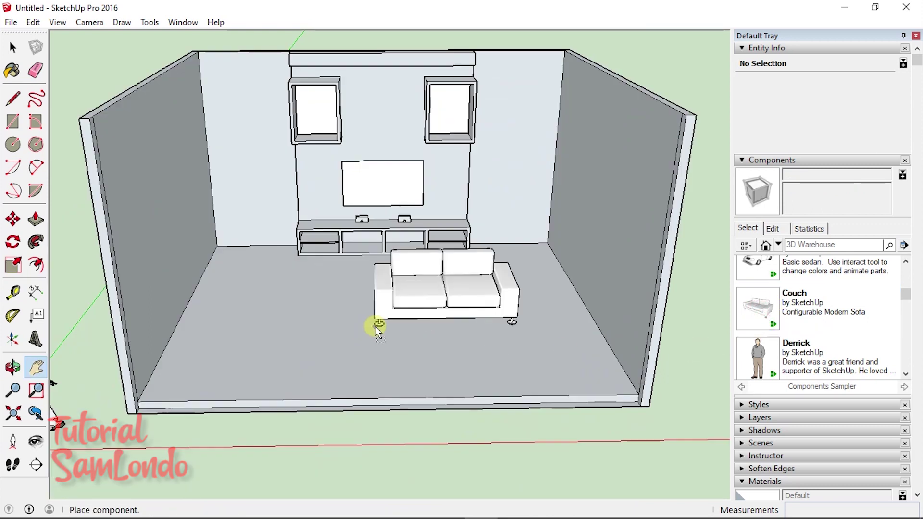
pyautogui.click(375, 327)
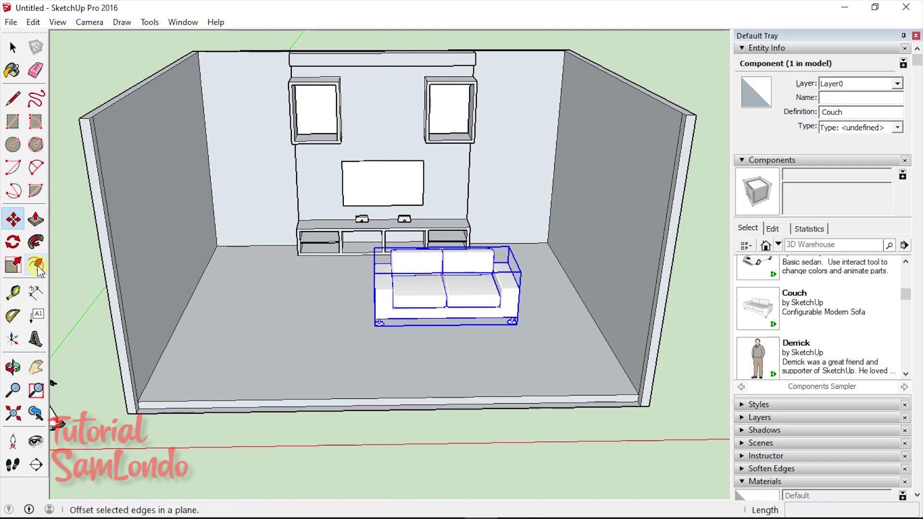
# Rotate the couch 180° to face the TV and centre it in front of the cabinet
pyautogui.click(13, 242)
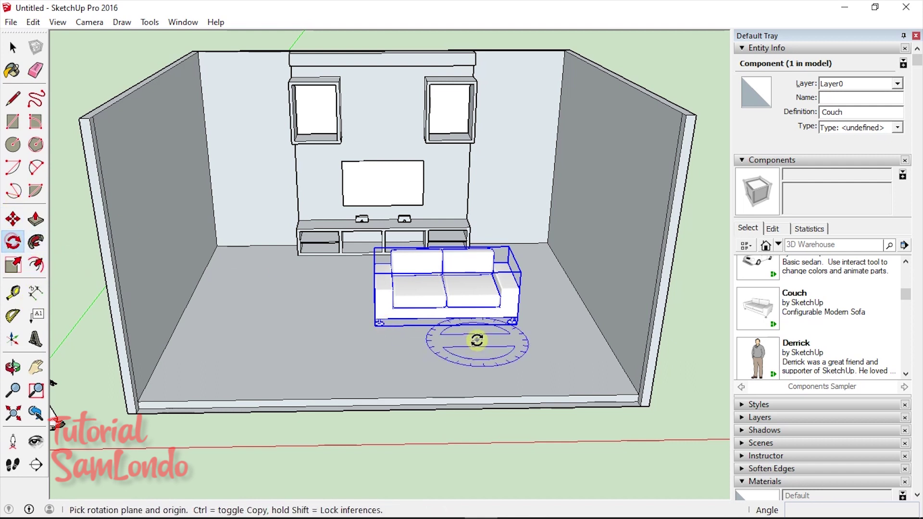
pyautogui.click(446, 326)
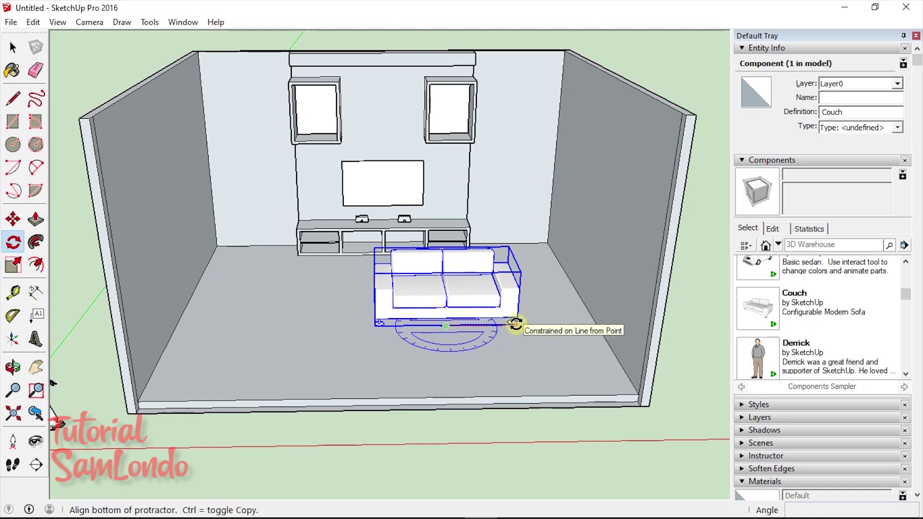
pyautogui.click(516, 322)
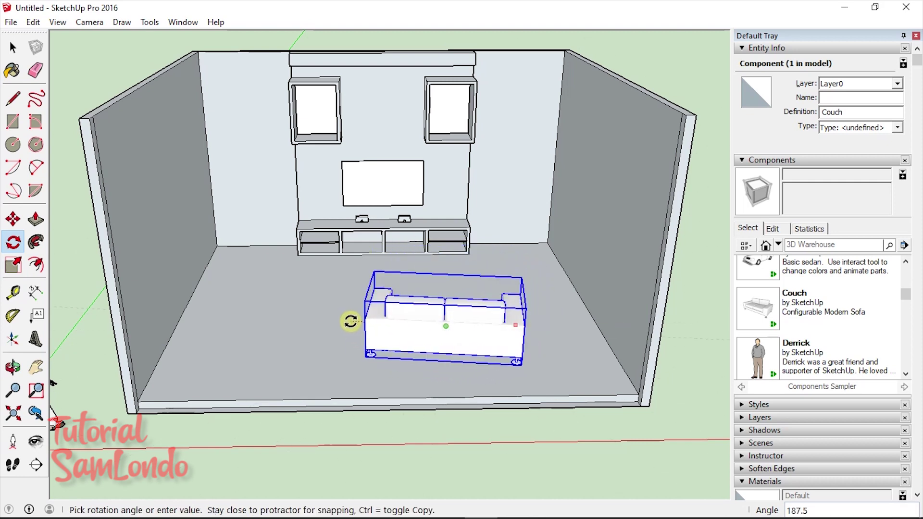
pyautogui.click(376, 327)
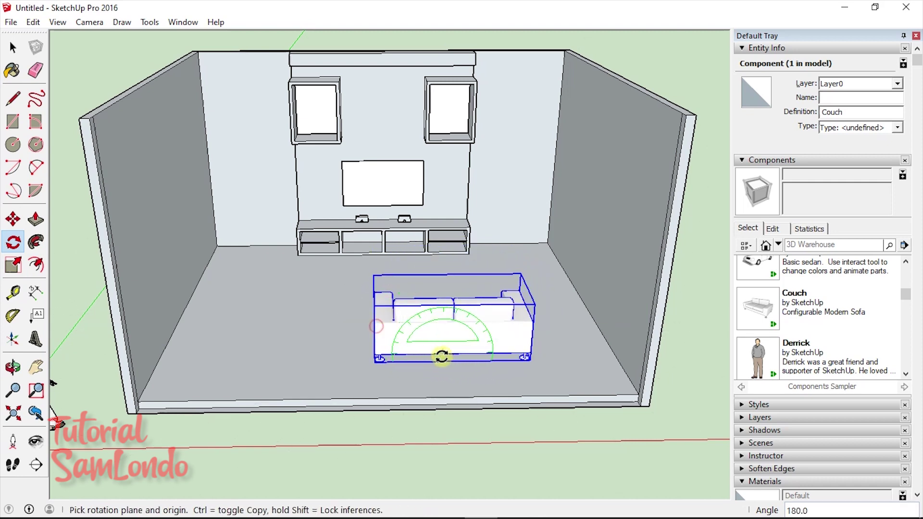
pyautogui.click(13, 219)
pyautogui.click(442, 332)
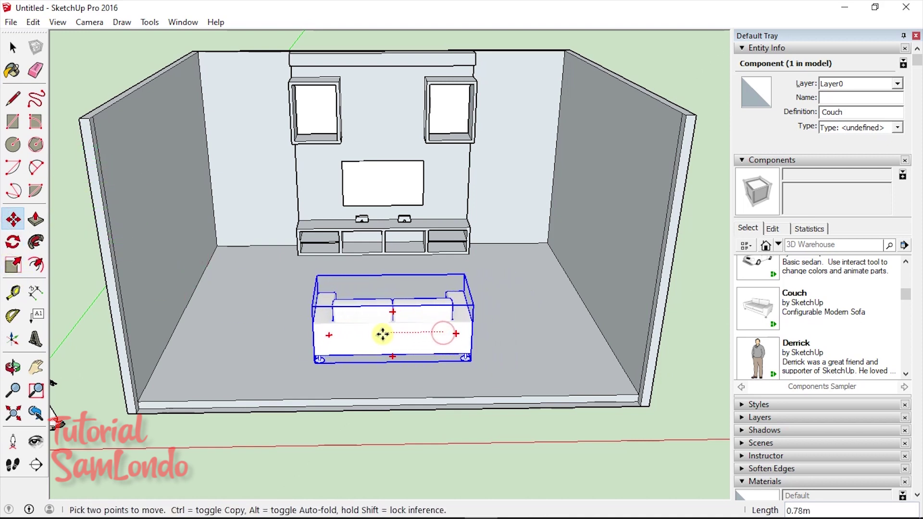
pyautogui.click(377, 334)
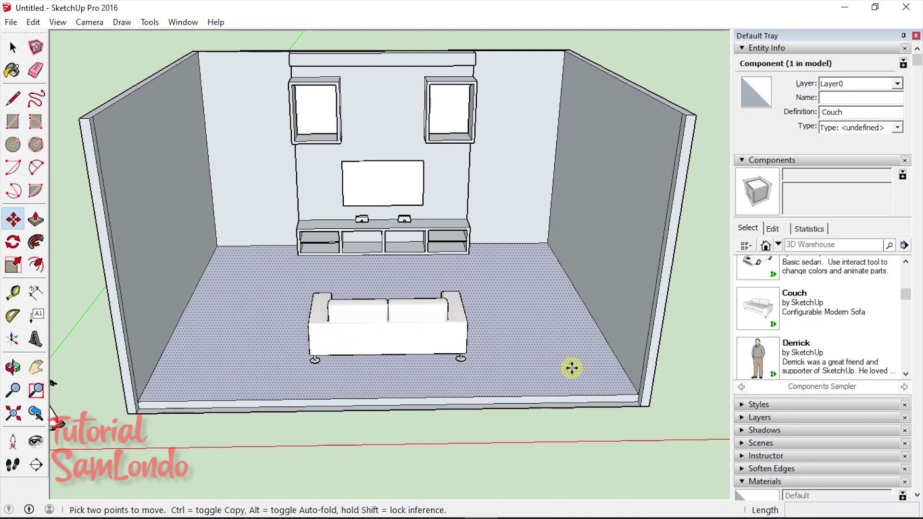
# Search the Components library for 'lamp room' models
pyautogui.click(893, 314)
pyautogui.scroll(-5, 893, 314)
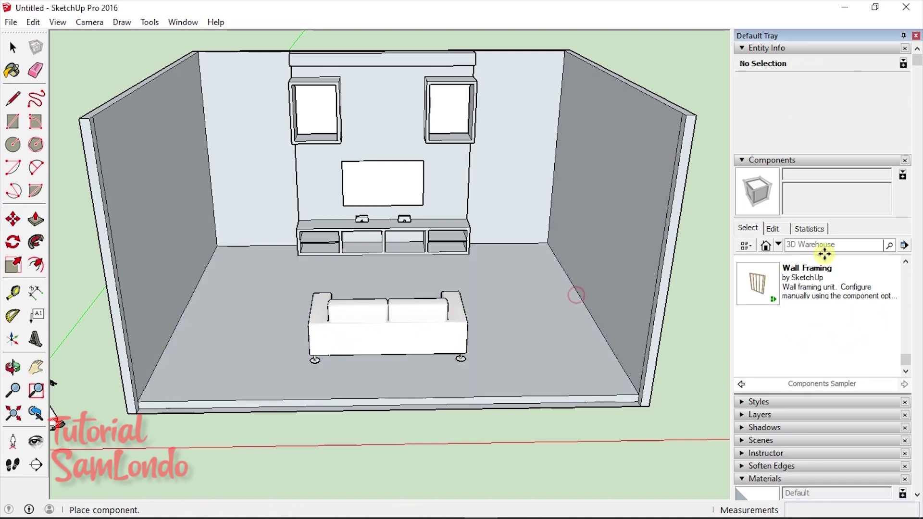
pyautogui.click(827, 245)
pyautogui.write('lamp room')
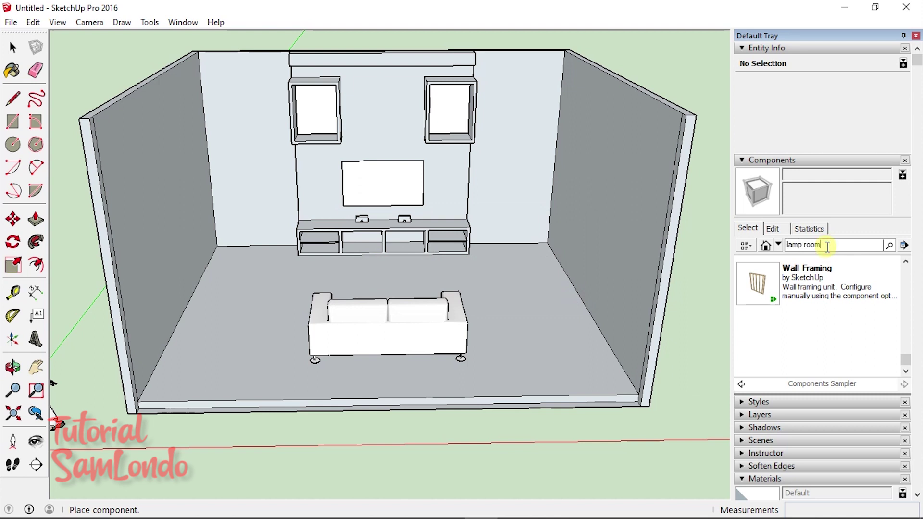
pyautogui.press('Return')
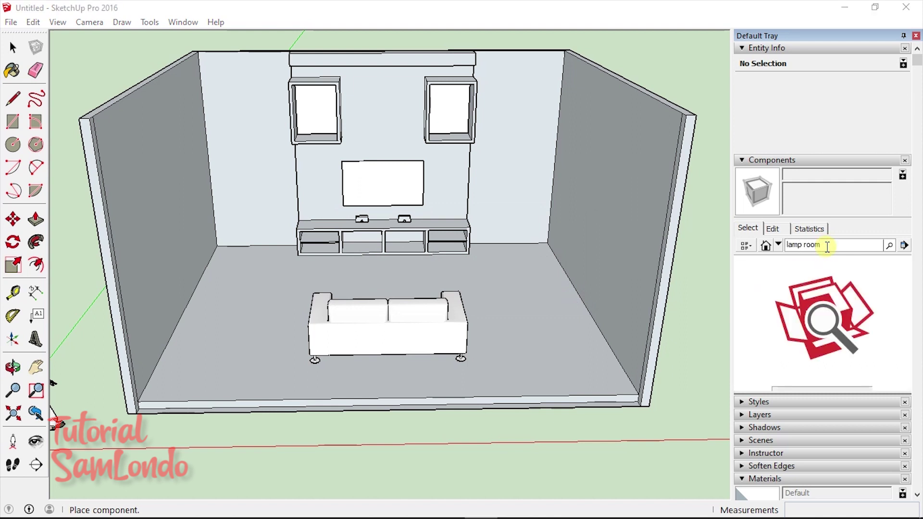
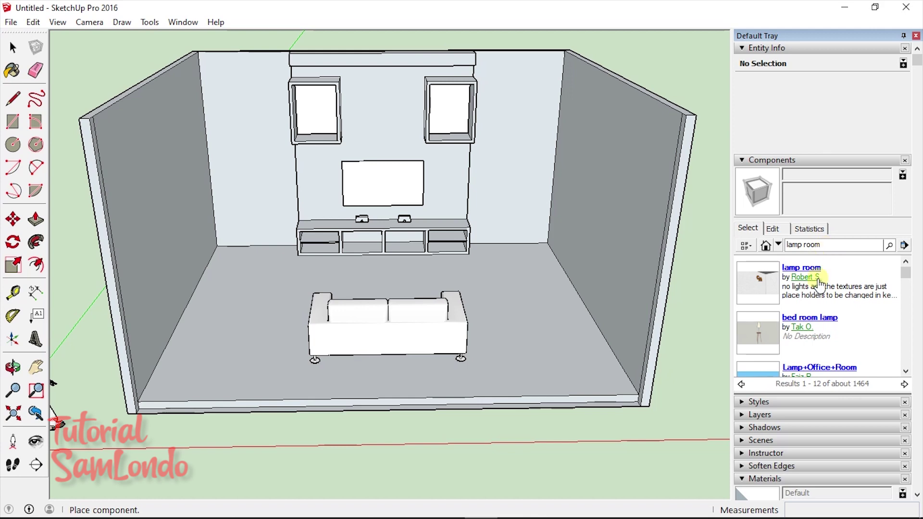
# Place the 'Living room lamp' floor lamp in the back-left corner beside the TV unit
pyautogui.scroll(-5, 836, 354)
pyautogui.click(836, 354)
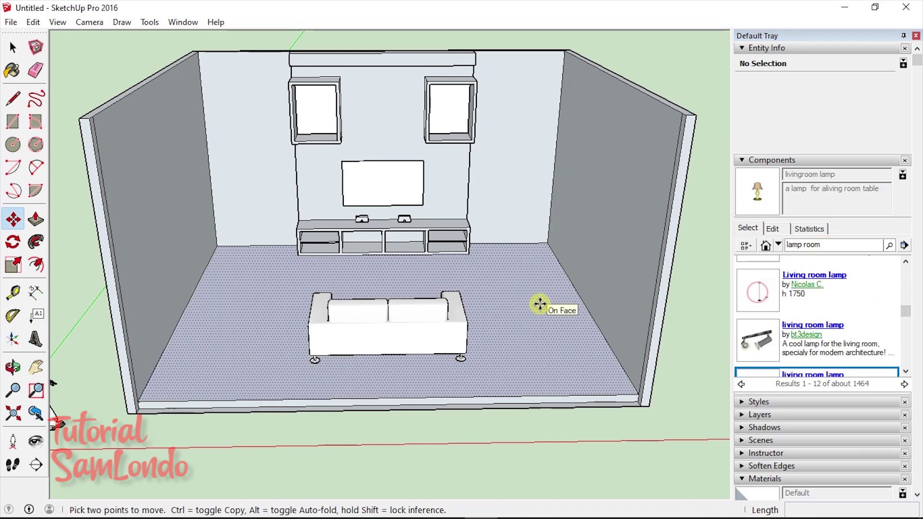
pyautogui.press('Escape')
pyautogui.scroll(-1, 846, 332)
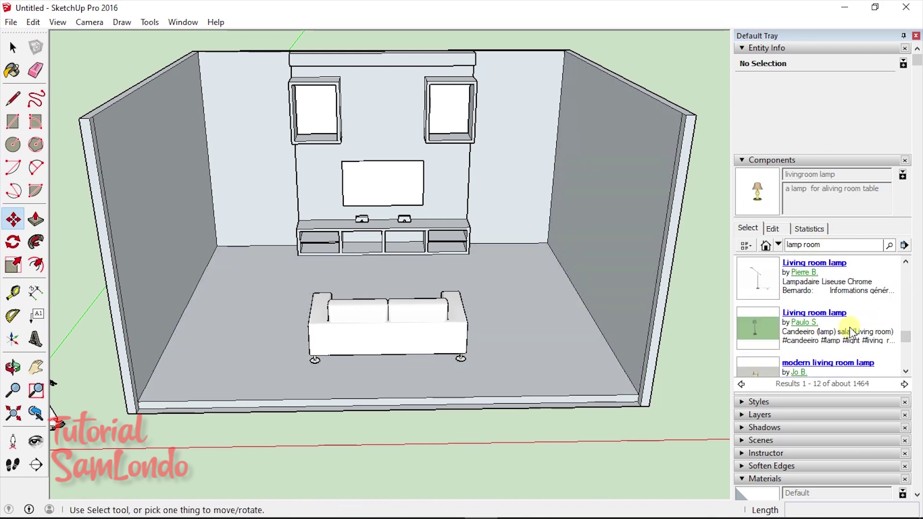
pyautogui.click(760, 318)
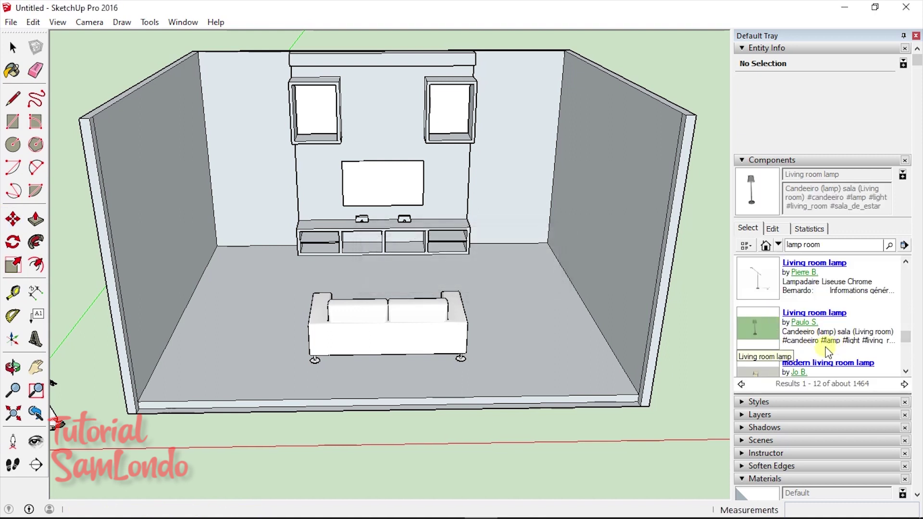
pyautogui.click(760, 326)
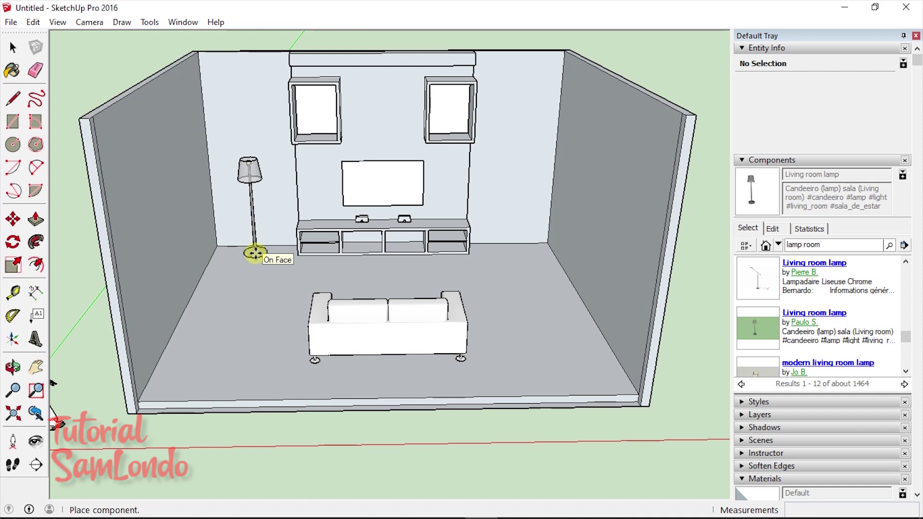
pyautogui.click(255, 253)
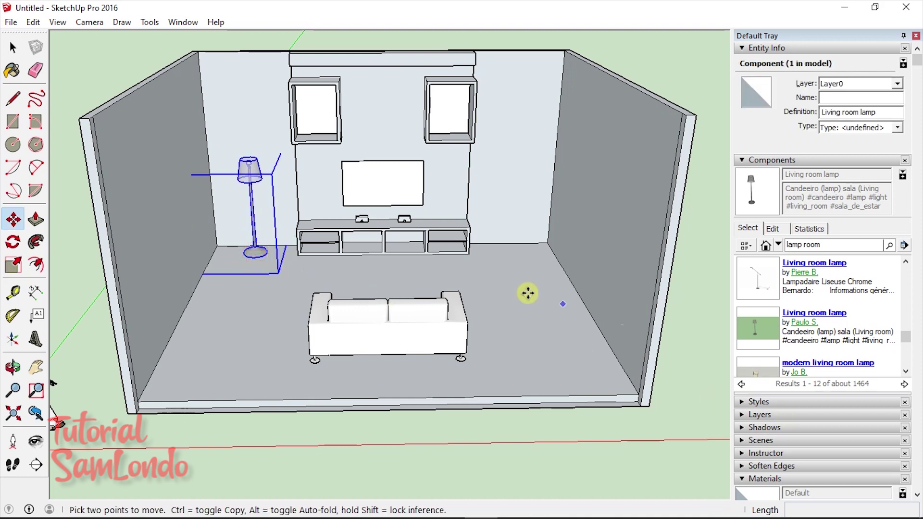
# Deselect the lamp and scroll through the Components results
pyautogui.click(10, 48)
pyautogui.click(264, 284)
pyautogui.scroll(3, 264, 284)
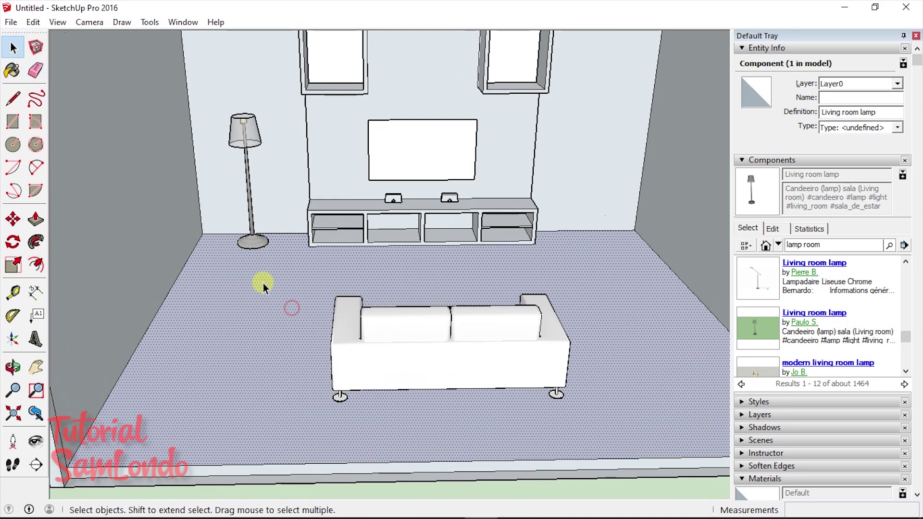
pyautogui.scroll(2, 263, 269)
pyautogui.scroll(-3, 259, 269)
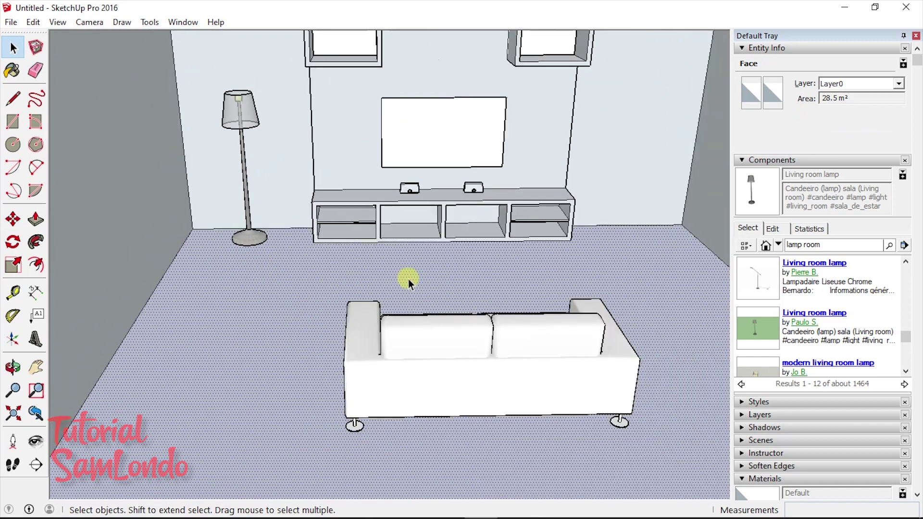
pyautogui.scroll(-2, 394, 275)
pyautogui.scroll(-1, 396, 273)
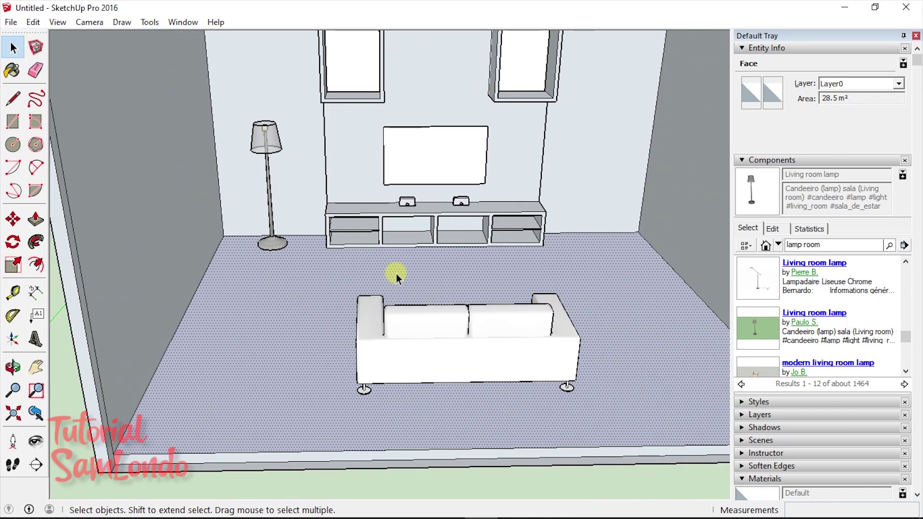
pyautogui.scroll(-1, 397, 273)
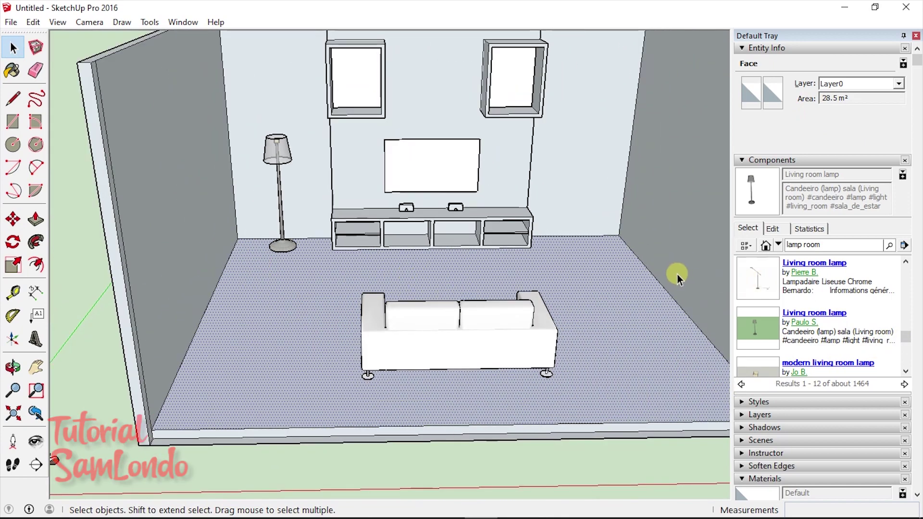
# Search Components for 'painting' and insert the Art painting into the room
pyautogui.click(860, 247)
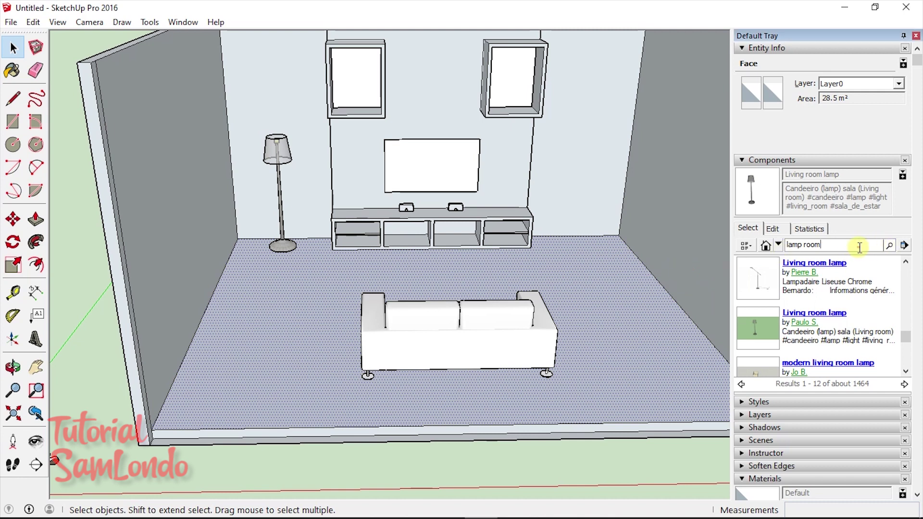
pyautogui.moveTo(860, 247); pyautogui.dragTo(744, 246)
pyautogui.write('painting')
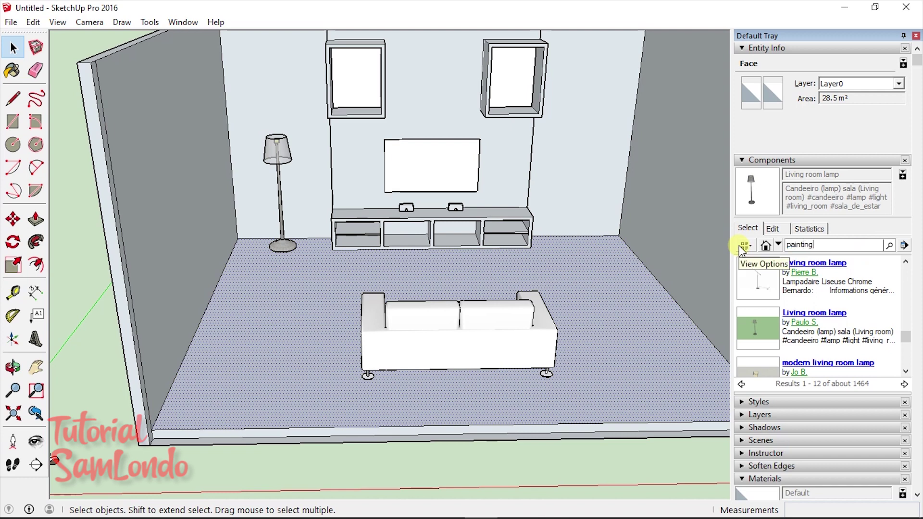
pyautogui.press('Return')
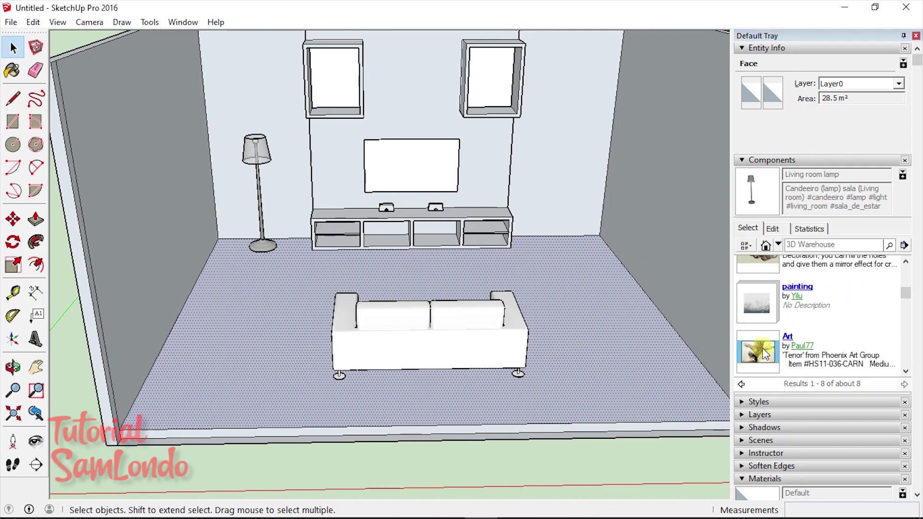
pyautogui.click(765, 355)
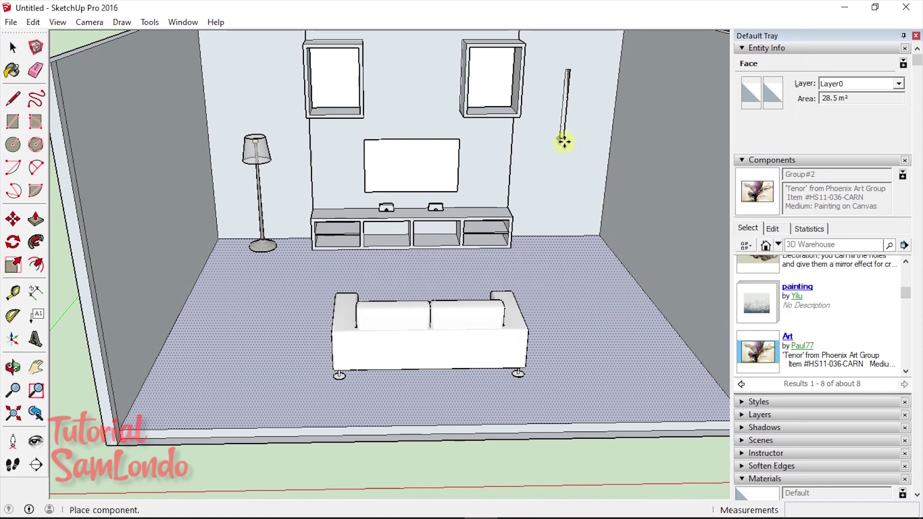
pyautogui.click(701, 200)
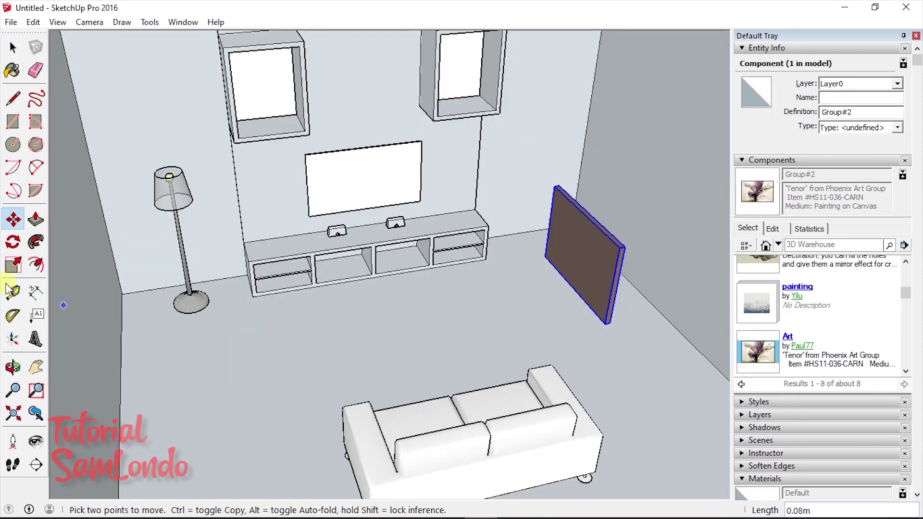
# Rotate the painting upright to face the room and move it into place
pyautogui.click(13, 242)
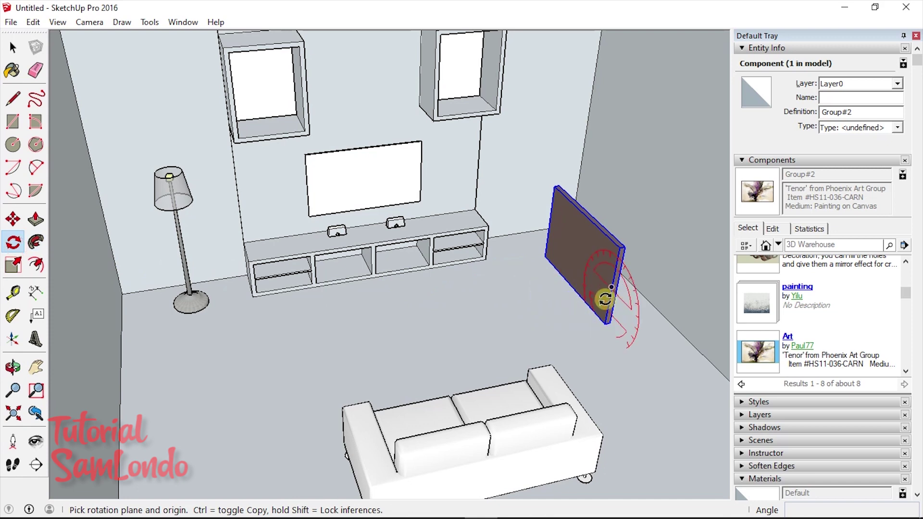
pyautogui.click(568, 319)
pyautogui.click(612, 323)
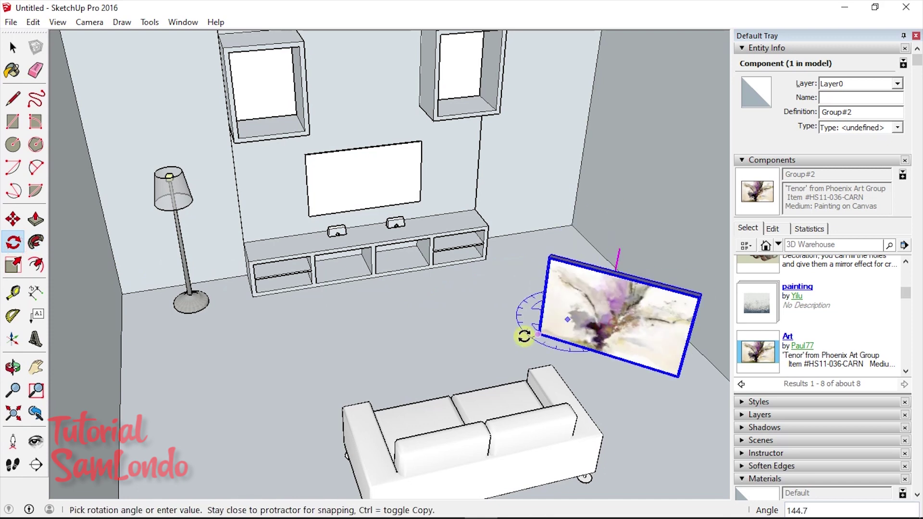
pyautogui.click(463, 319)
pyautogui.click(18, 222)
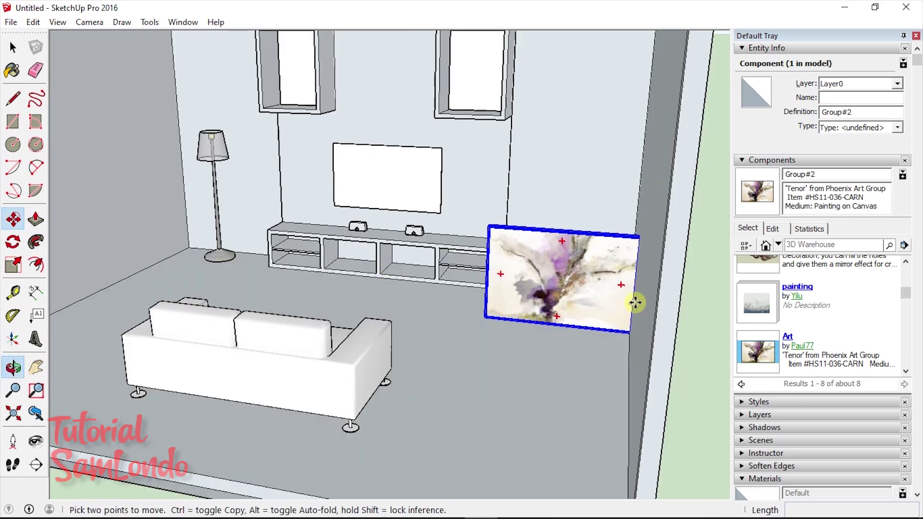
pyautogui.click(559, 278)
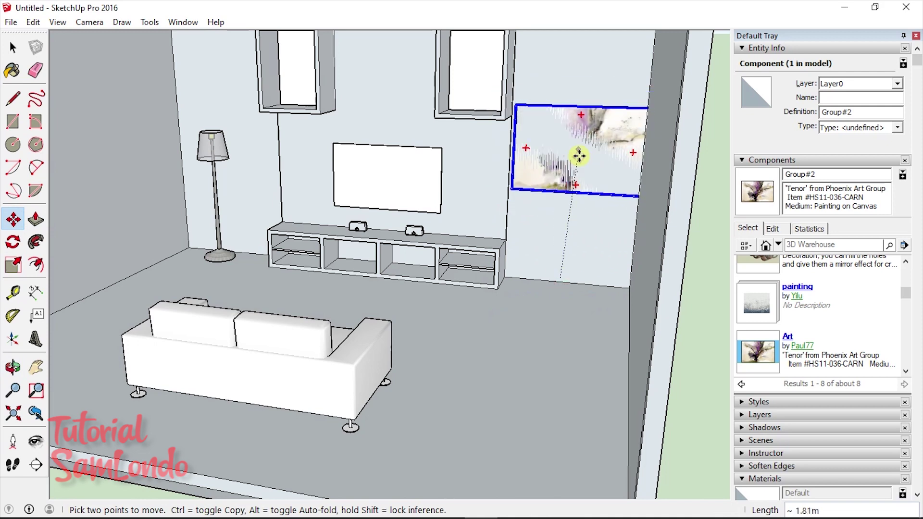
pyautogui.click(508, 352)
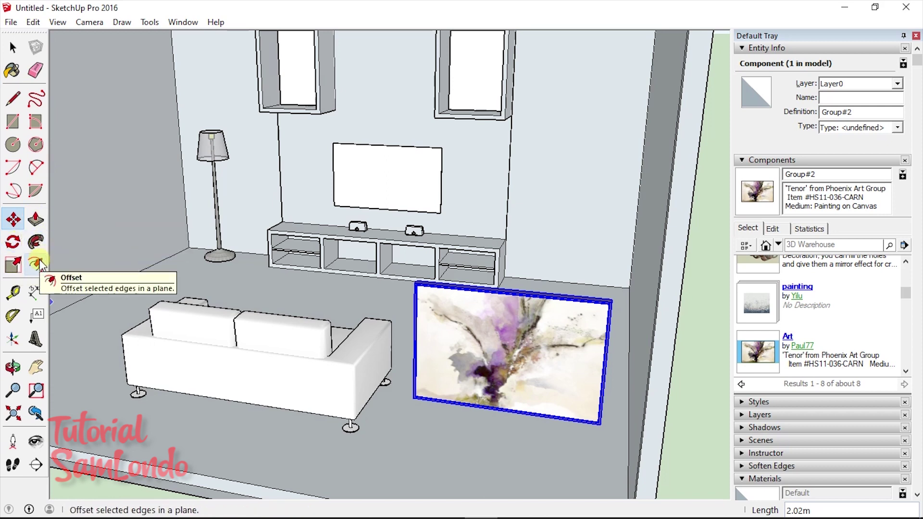
# Scale the painting to 0.86 and move it beside the upper wall box
pyautogui.click(13, 264)
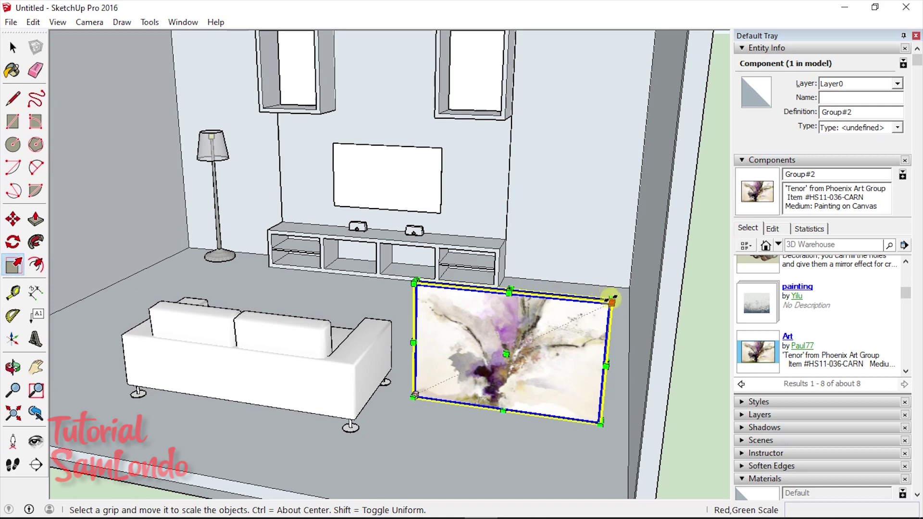
pyautogui.moveTo(614, 301); pyautogui.dragTo(582, 316)
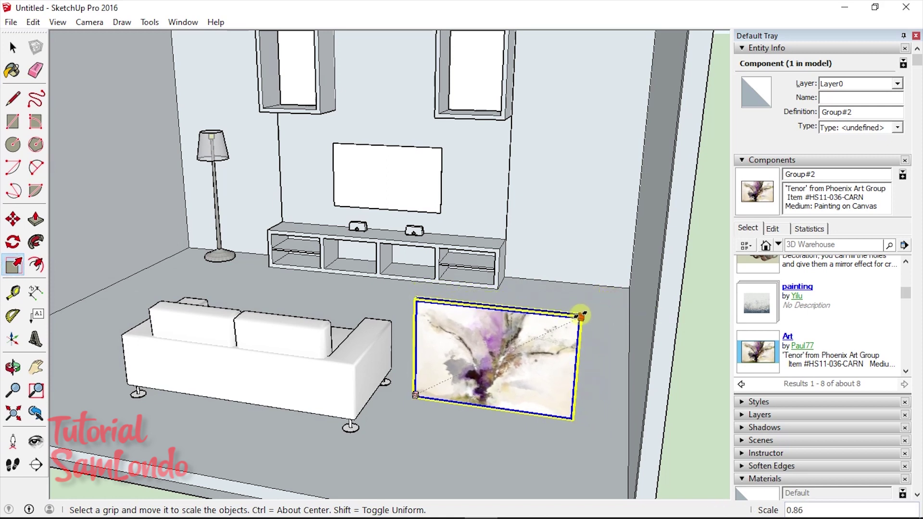
pyautogui.click(14, 221)
pyautogui.click(607, 442)
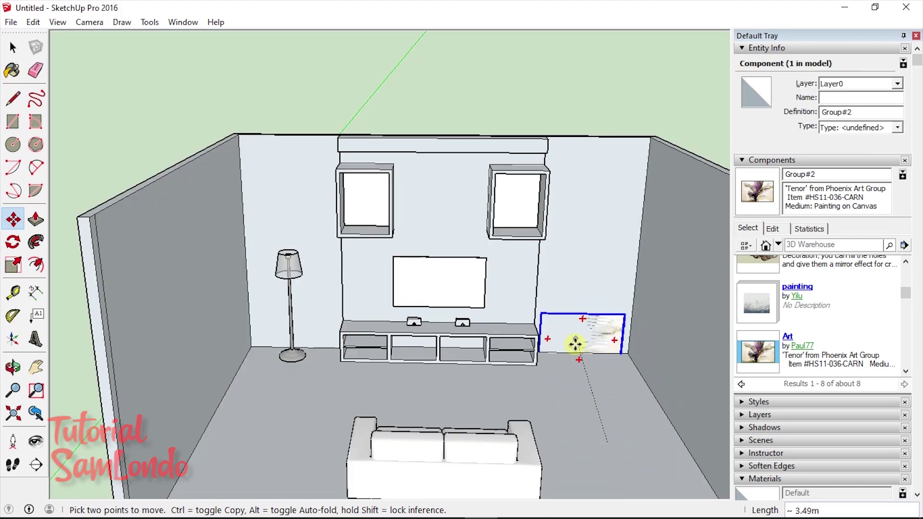
pyautogui.moveTo(575, 344)
pyautogui.mouseDown(button='middle')
pyautogui.moveTo(58, 346)
pyautogui.moveTo(10, 264)
pyautogui.mouseUp(button='middle')
pyautogui.click(505, 186)
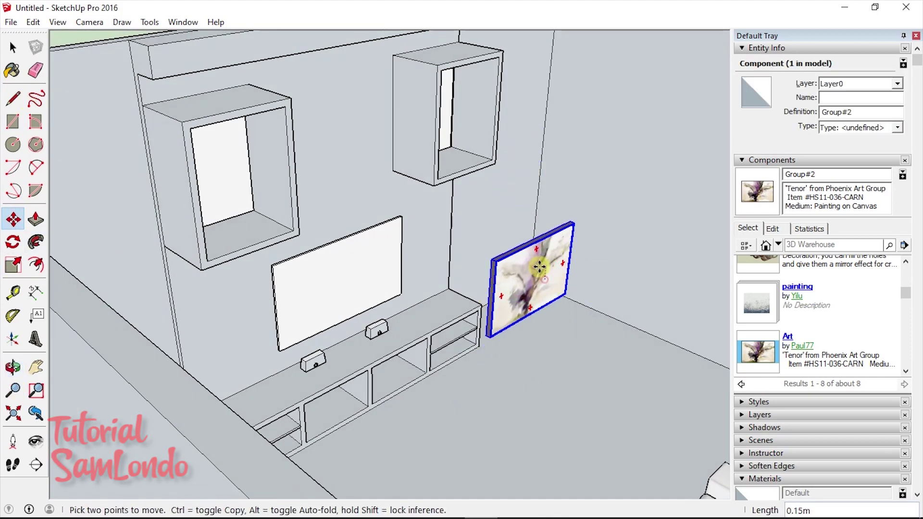
pyautogui.click(536, 101)
# Set the painting flat on the back wall in its final position
pyautogui.moveTo(78, 222)
pyautogui.mouseDown(button='middle')
pyautogui.moveTo(399, 96)
pyautogui.moveTo(426, 212)
pyautogui.moveTo(536, 246)
pyautogui.moveTo(567, 269)
pyautogui.mouseUp(button='middle')
pyautogui.click(625, 216)
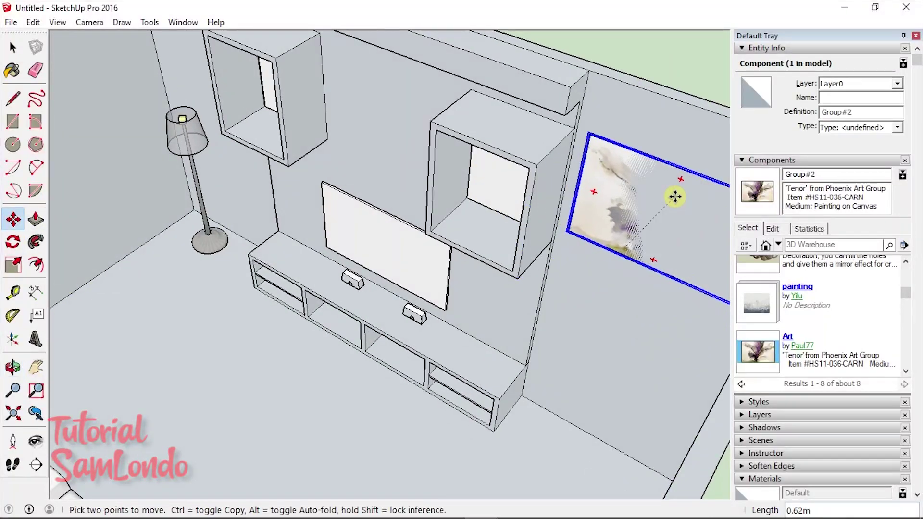
pyautogui.click(672, 285)
pyautogui.moveTo(672, 284)
pyautogui.mouseDown(button='middle')
pyautogui.moveTo(593, 330)
pyautogui.moveTo(66, 262)
pyautogui.mouseUp(button='middle')
pyautogui.click(14, 220)
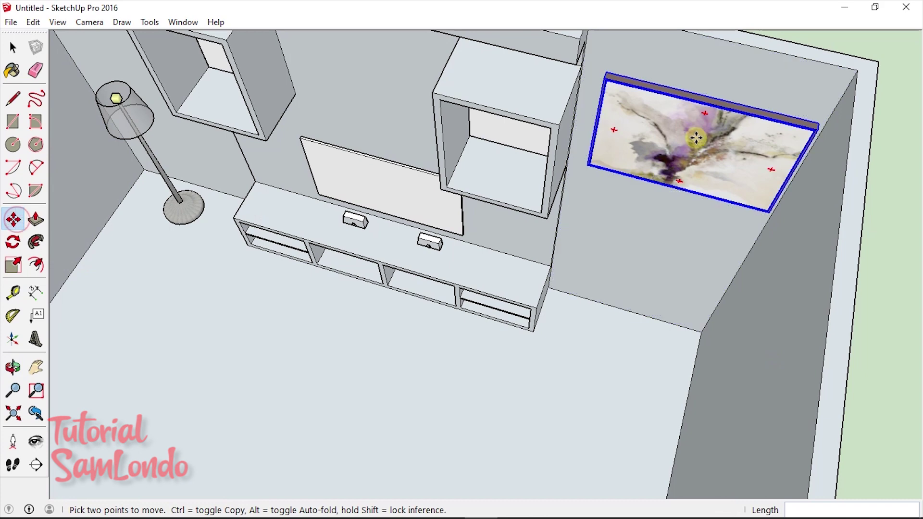
pyautogui.click(693, 138)
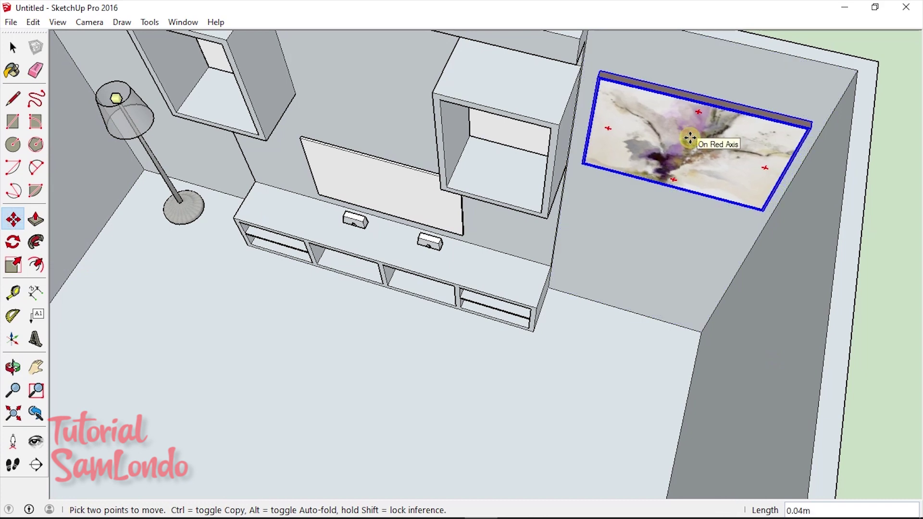
pyautogui.moveTo(740, 350); pyautogui.dragTo(215, 28, button='middle')
pyautogui.click(185, 23)
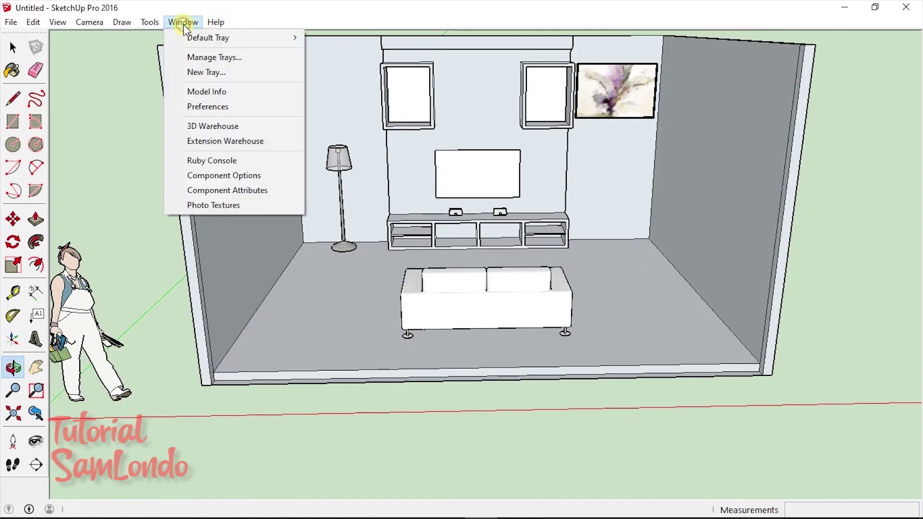
pyautogui.moveTo(209, 38)
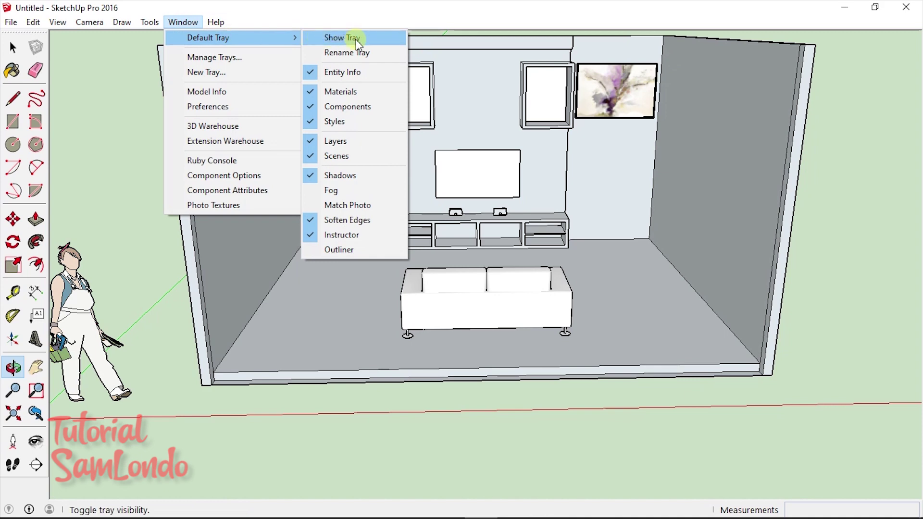
# Bring back the Materials tray and test Wood Bamboo on the TV cabinet, then undo it
pyautogui.click(356, 38)
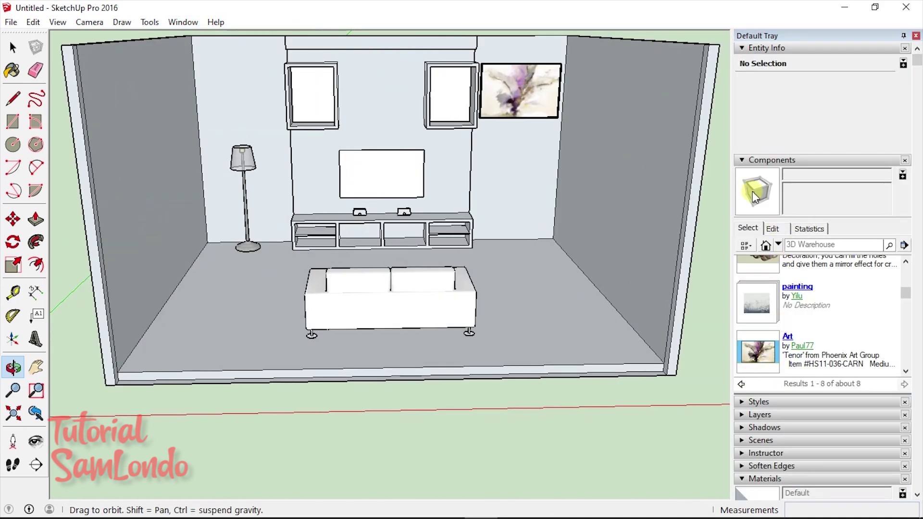
pyautogui.click(740, 159)
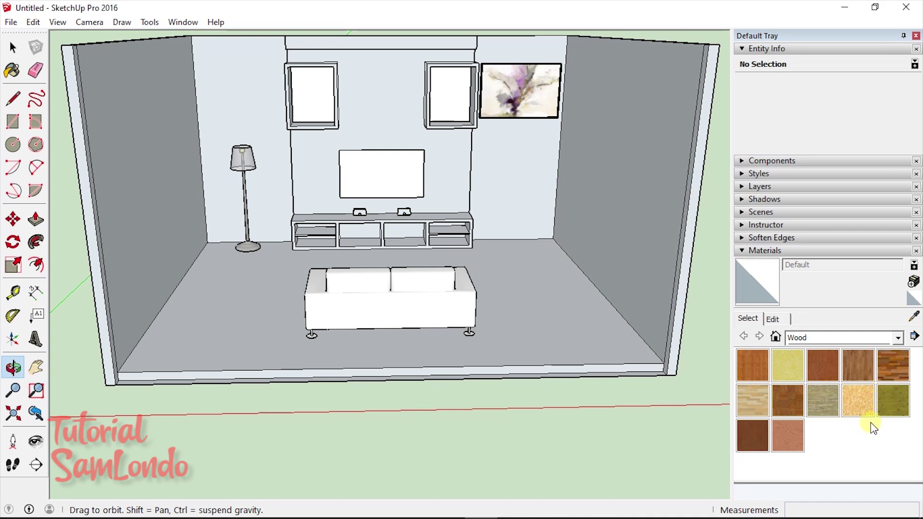
pyautogui.click(751, 403)
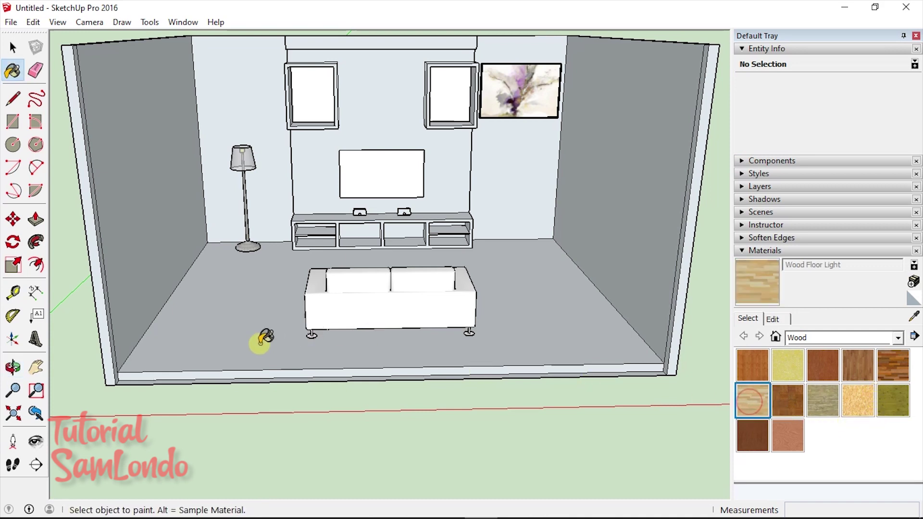
pyautogui.scroll(5, 449, 281)
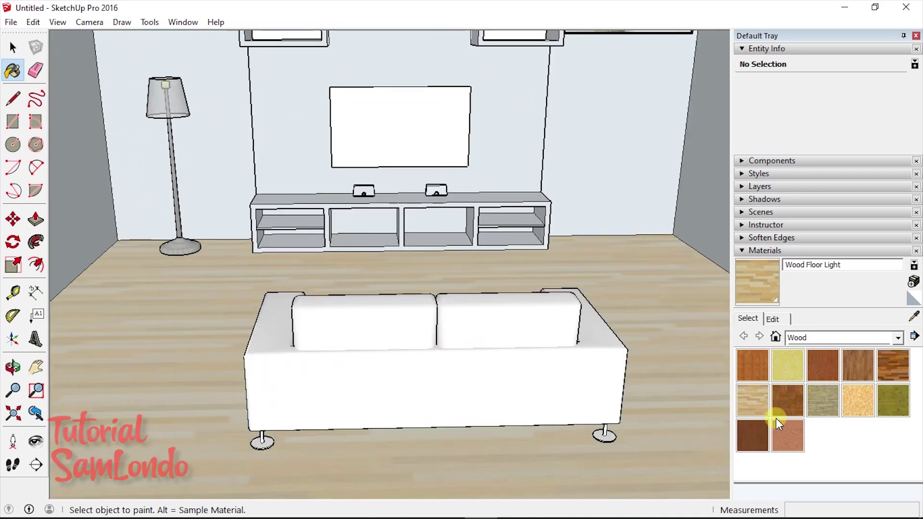
pyautogui.click(752, 364)
pyautogui.click(366, 189)
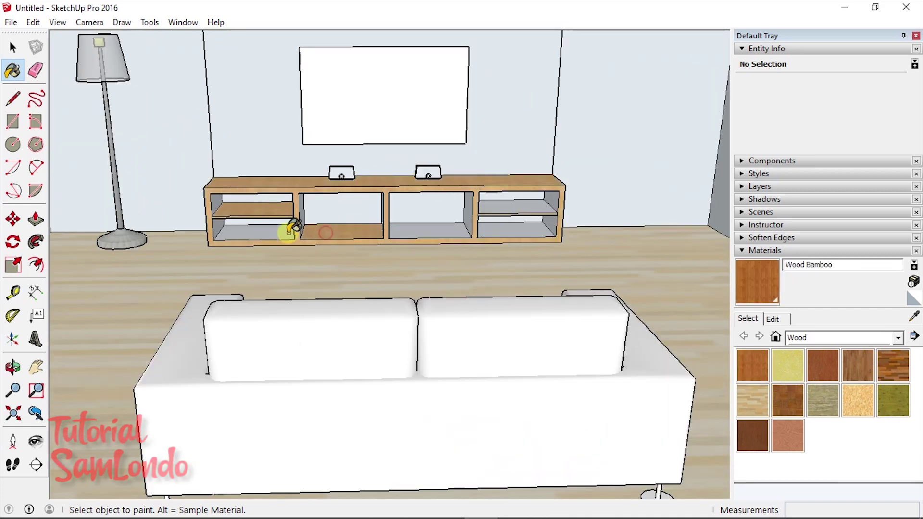
pyautogui.hotkey('ctrl', 'z')
pyautogui.hotkey('ctrl', 'z')
pyautogui.hotkey('ctrl', 'z')
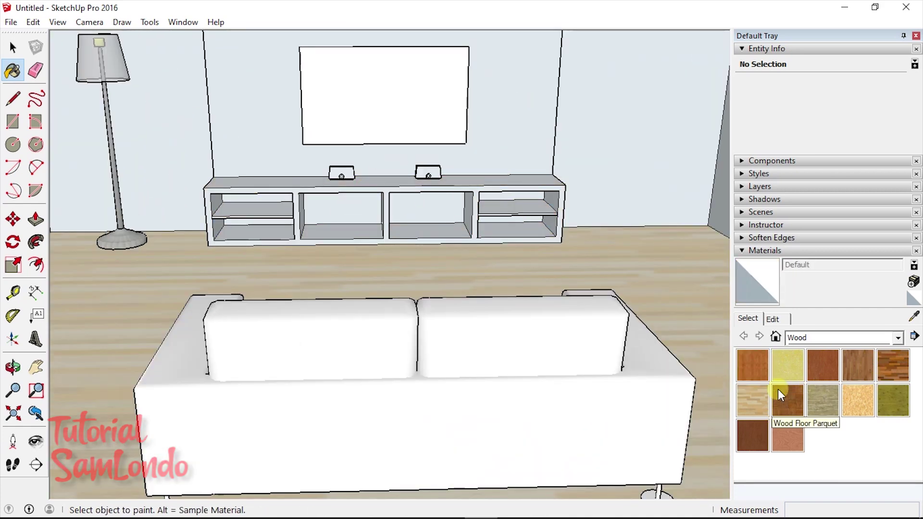
# Paint the TV cabinet frame, top, compartment backs and back wall panel in Wood OSB
pyautogui.click(472, 218)
pyautogui.scroll(3, 516, 224)
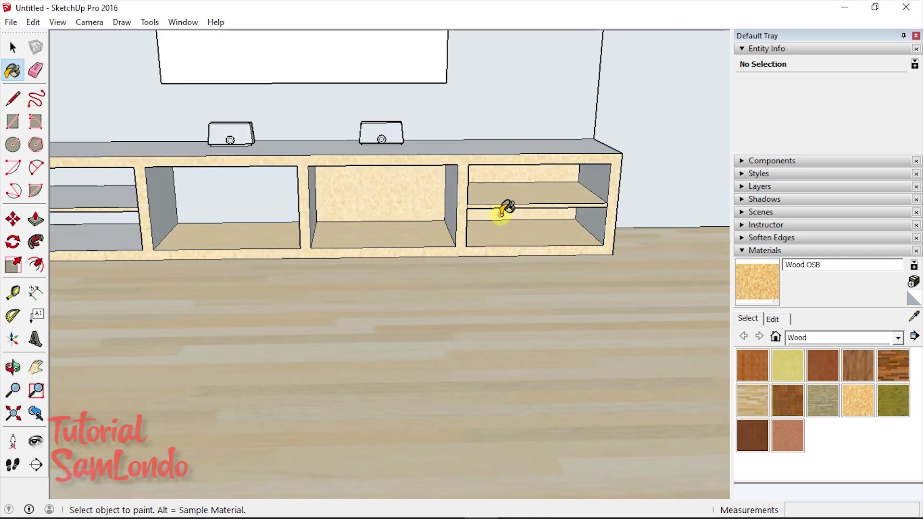
pyautogui.click(111, 184)
pyautogui.scroll(-2, 120, 260)
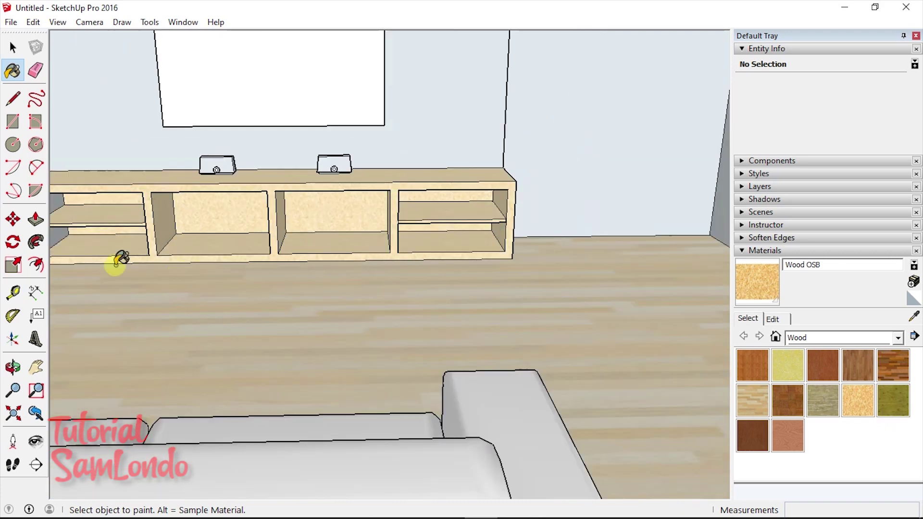
pyautogui.click(36, 367)
pyautogui.moveTo(175, 243)
pyautogui.mouseDown()
pyautogui.moveTo(320, 339)
pyautogui.moveTo(319, 381)
pyautogui.mouseUp()
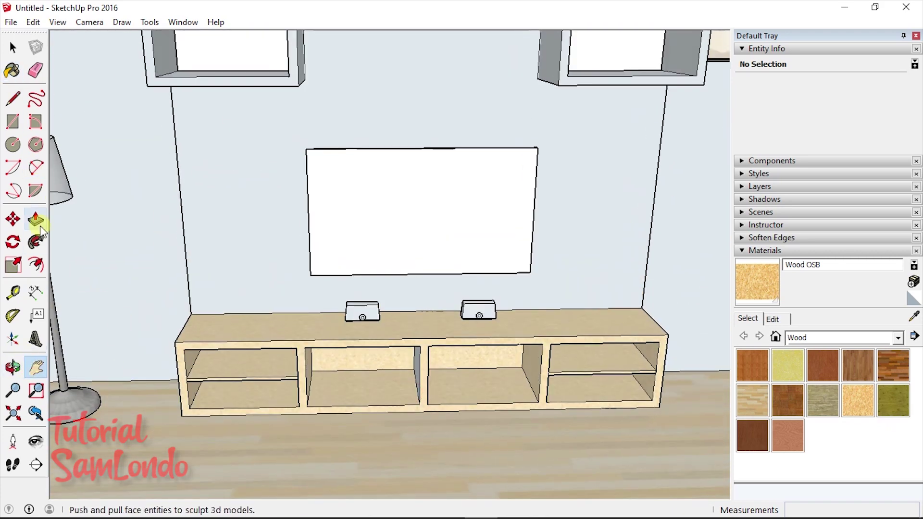
pyautogui.press('b')
pyautogui.click(227, 49)
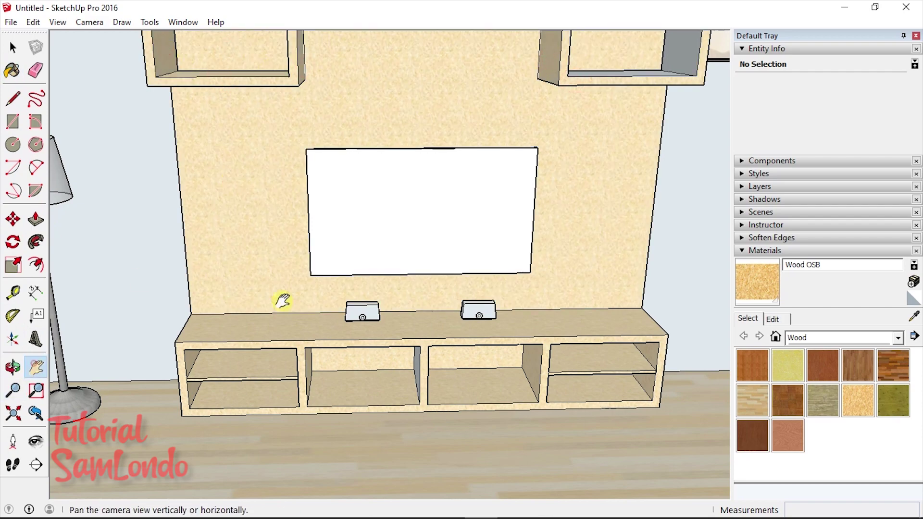
# Paint the niche sides and the beam's front face in Wood OSB
pyautogui.moveTo(282, 301); pyautogui.dragTo(218, 481)
pyautogui.click(13, 70)
pyautogui.moveTo(86, 299); pyautogui.dragTo(291, 310, button='middle')
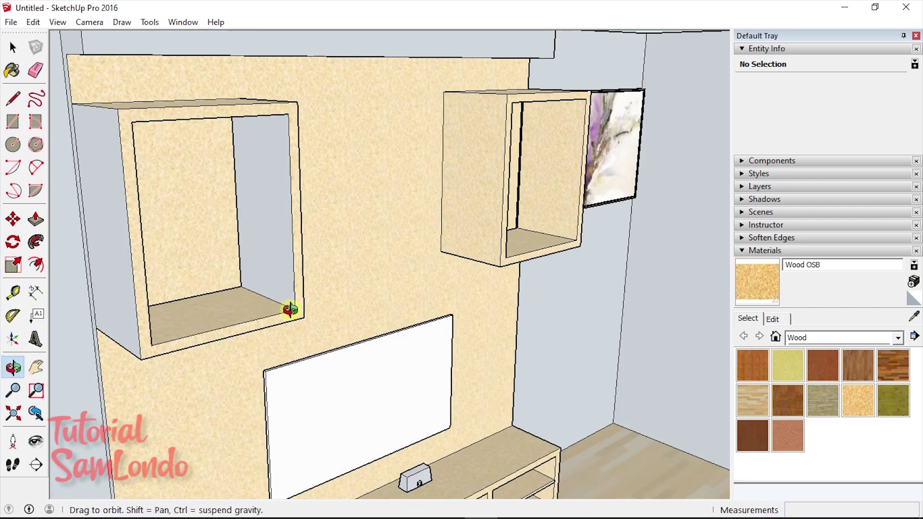
pyautogui.click(93, 169)
pyautogui.moveTo(253, 200); pyautogui.dragTo(271, 103, button='middle')
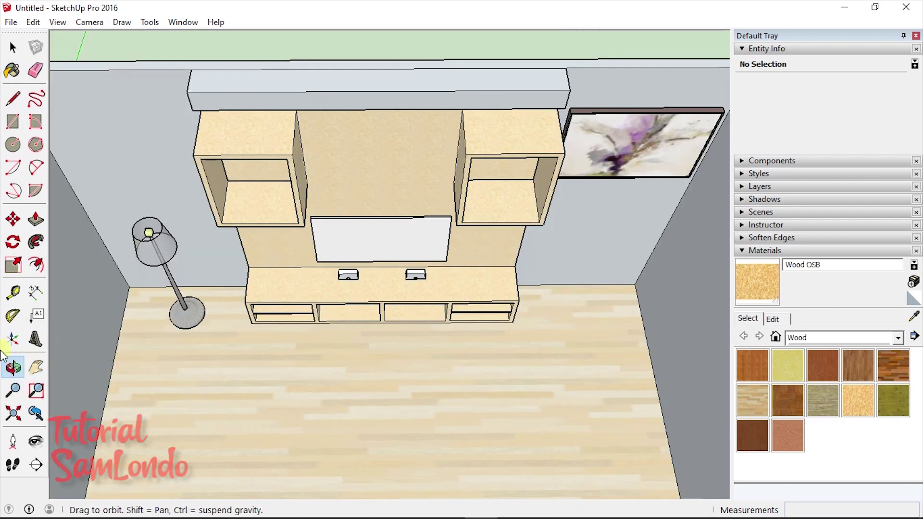
pyautogui.click(270, 103)
pyautogui.moveTo(490, 360); pyautogui.dragTo(30, 109, button='middle')
pyautogui.click(533, 233)
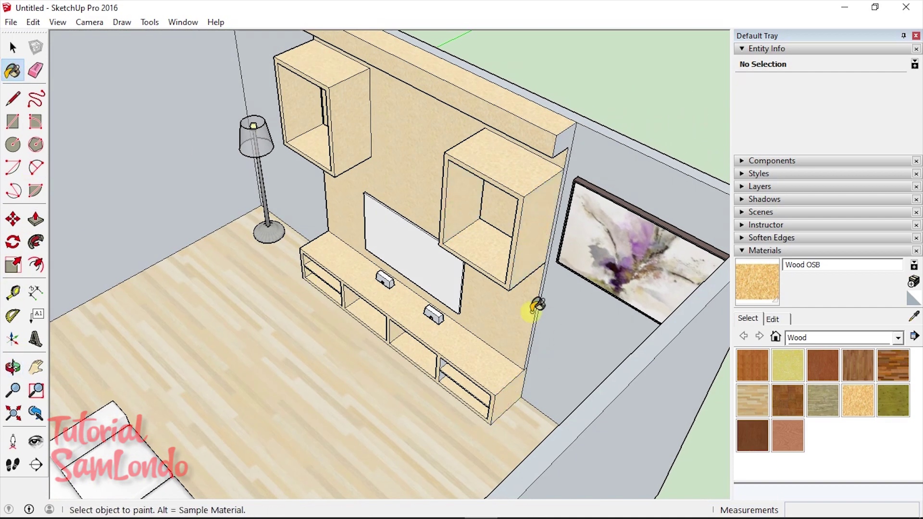
# Orbit and zoom around the TV wall, beam and niches to review the finish
pyautogui.moveTo(96, 289); pyautogui.dragTo(201, 231, button='middle')
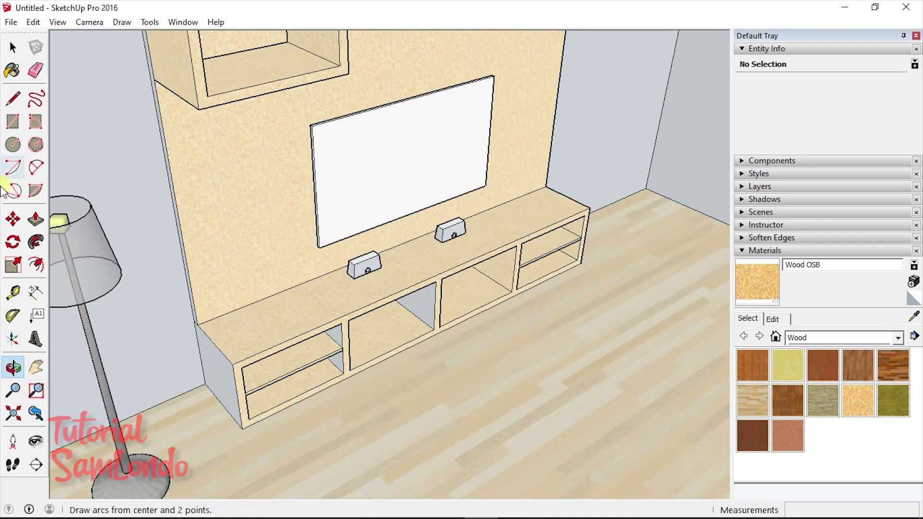
pyautogui.scroll(3, 207, 123)
pyautogui.scroll(-5, 516, 344)
pyautogui.moveTo(517, 343); pyautogui.dragTo(484, 340, button='middle')
pyautogui.scroll(2, 484, 339)
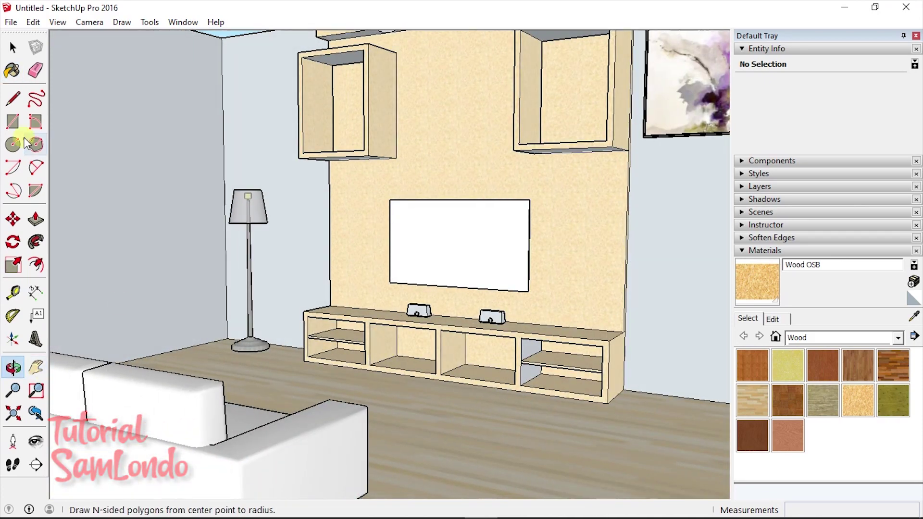
pyautogui.scroll(2, 540, 220)
pyautogui.moveTo(540, 220)
pyautogui.mouseDown(button='middle')
pyautogui.moveTo(521, 307)
pyautogui.moveTo(262, 154)
pyautogui.mouseUp(button='middle')
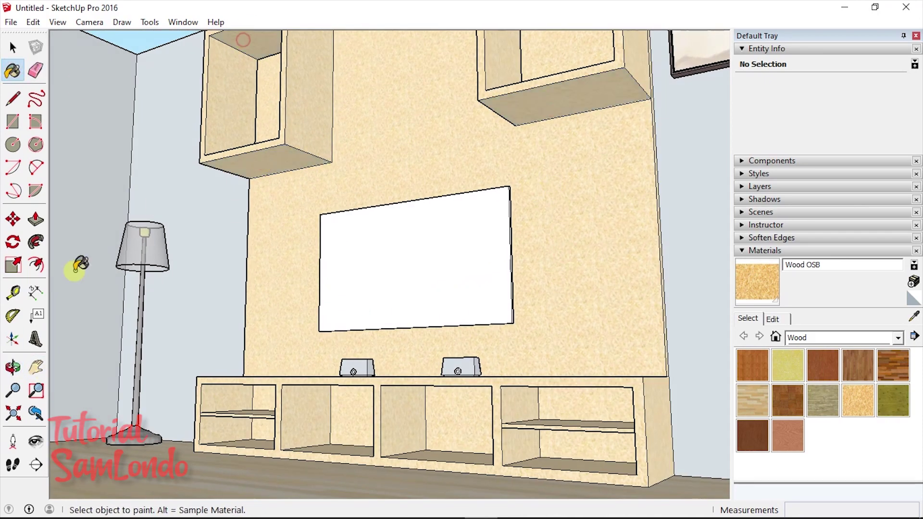
pyautogui.moveTo(78, 264); pyautogui.dragTo(384, 89, button='middle')
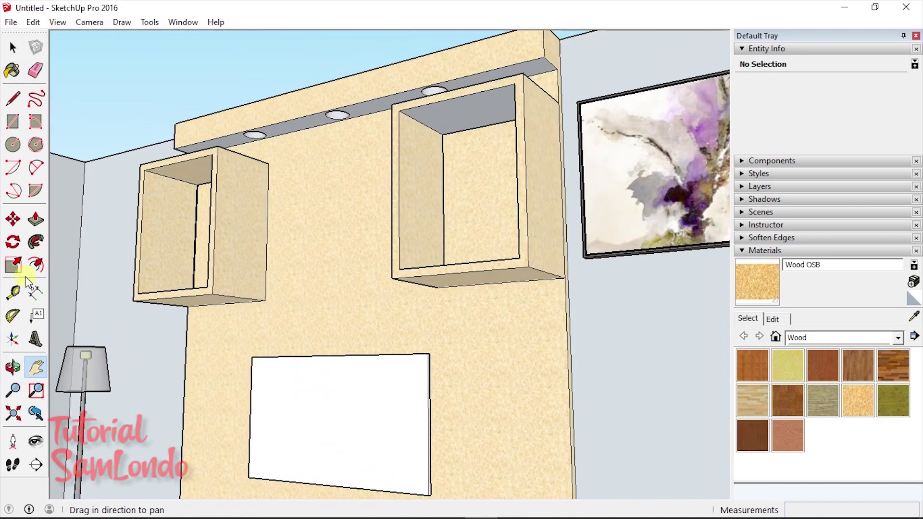
# Select Mirror 01 from the Glass and Mirrors library and view the whole room
pyautogui.click(872, 339)
pyautogui.click(807, 217)
pyautogui.click(753, 365)
pyautogui.scroll(3, 335, 144)
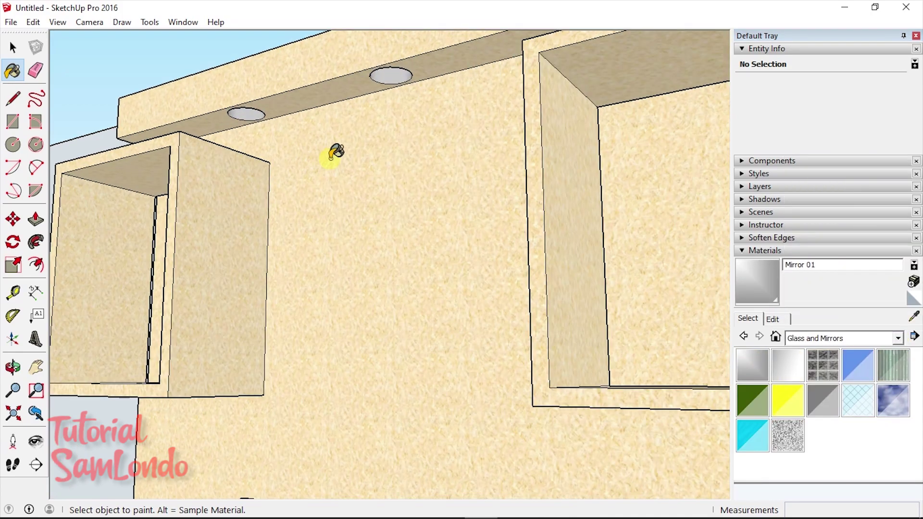
pyautogui.moveTo(335, 151); pyautogui.dragTo(387, 62, button='middle')
pyautogui.scroll(-5, 391, 278)
pyautogui.scroll(-3, 406, 232)
pyautogui.moveTo(406, 233)
pyautogui.mouseDown(button='middle')
pyautogui.moveTo(500, 314)
pyautogui.moveTo(529, 366)
pyautogui.mouseUp(button='middle')
# Paint the sofa with Carpet Berber Pattern Gray, then Carpet Loop Pattern
pyautogui.click(743, 250)
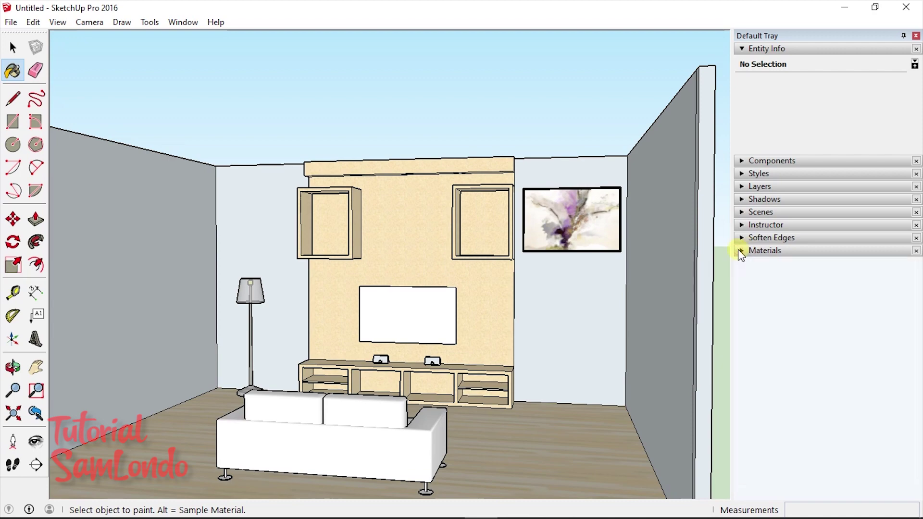
pyautogui.click(846, 339)
pyautogui.click(826, 187)
pyautogui.click(787, 403)
pyautogui.click(419, 406)
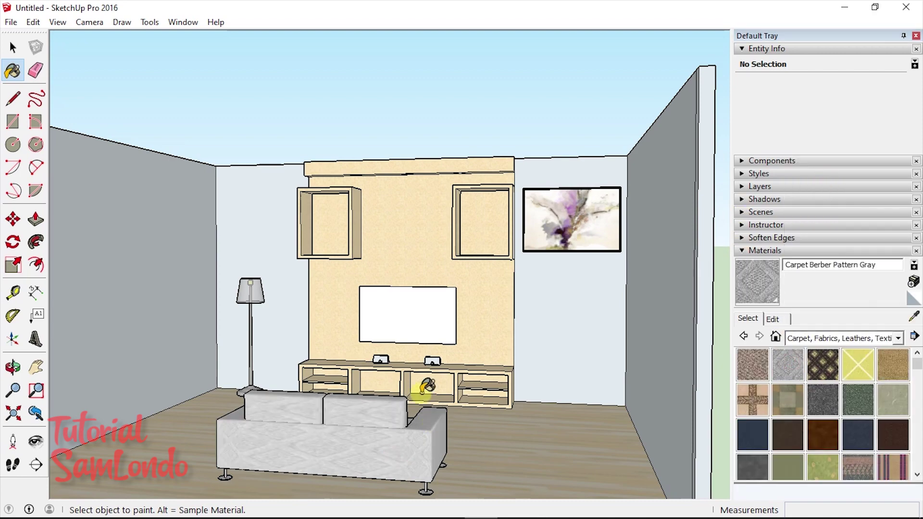
pyautogui.click(896, 366)
pyautogui.click(336, 466)
# Paint the TV screen dark grey with Color M07 from the Colors library
pyautogui.press('o')
pyautogui.scroll(2, 553, 468)
pyautogui.scroll(3, 391, 317)
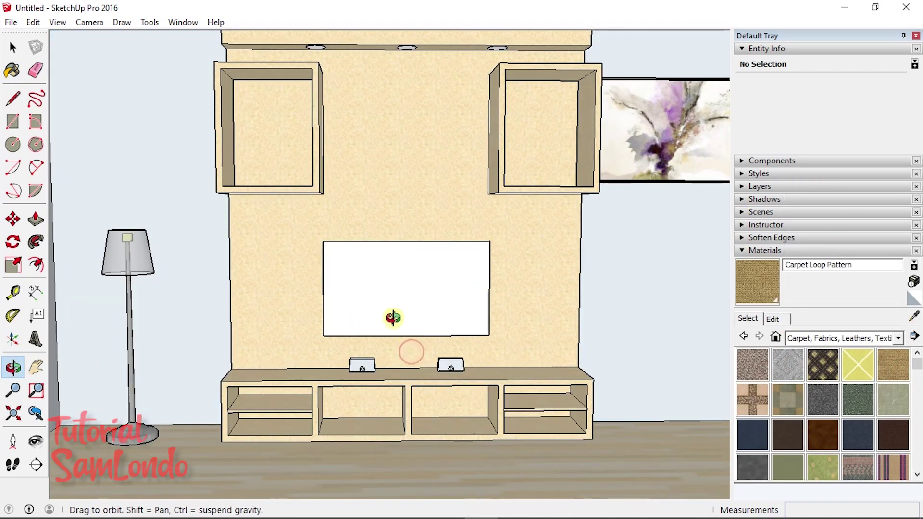
pyautogui.scroll(2, 391, 317)
pyautogui.press('b')
pyautogui.click(897, 339)
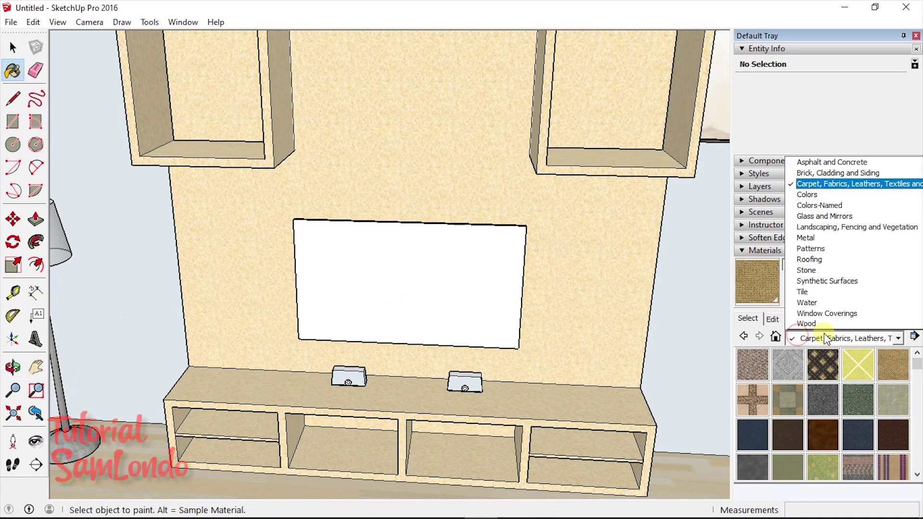
pyautogui.click(827, 217)
pyautogui.click(897, 338)
pyautogui.click(821, 191)
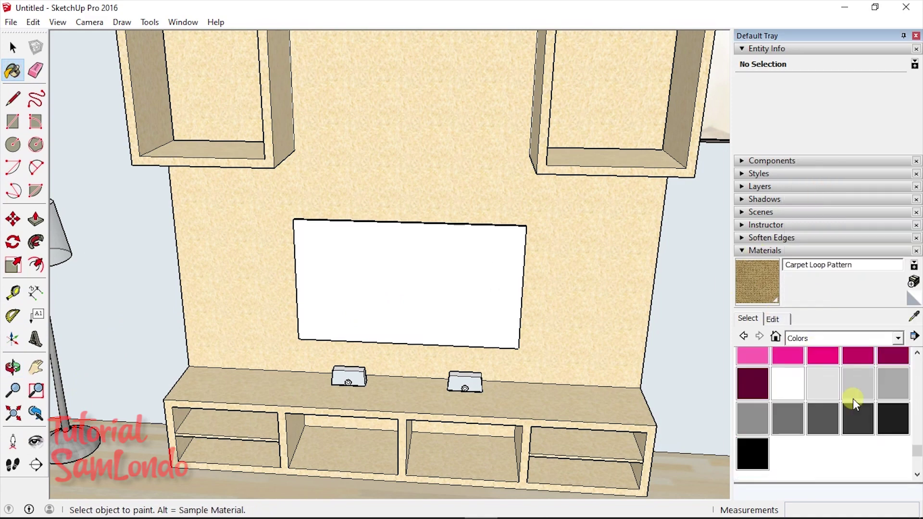
pyautogui.click(752, 453)
pyautogui.click(447, 317)
# Paint the TV's edges black with Color M09
pyautogui.moveTo(283, 317); pyautogui.dragTo(268, 317, button='middle')
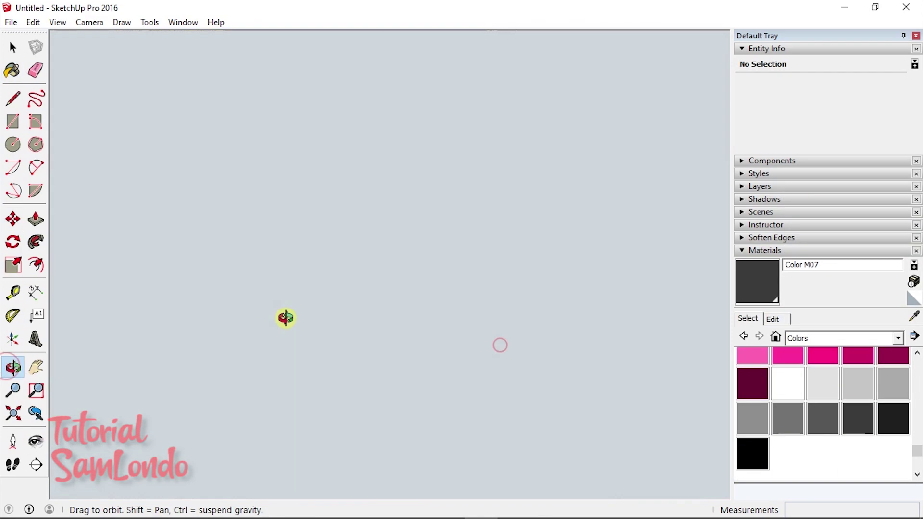
pyautogui.click(409, 260)
pyautogui.moveTo(45, 347); pyautogui.dragTo(13, 98, button='middle')
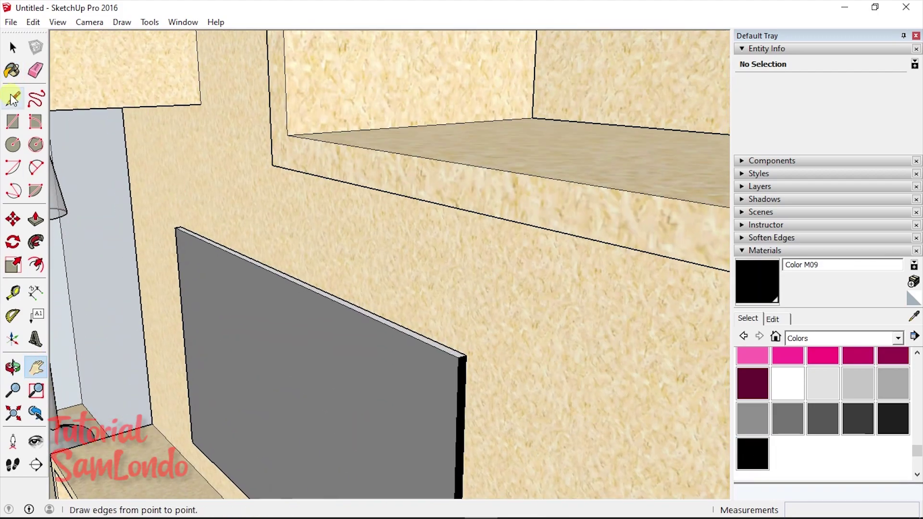
pyautogui.click(351, 305)
pyautogui.moveTo(99, 356); pyautogui.dragTo(132, 362)
pyautogui.press('b')
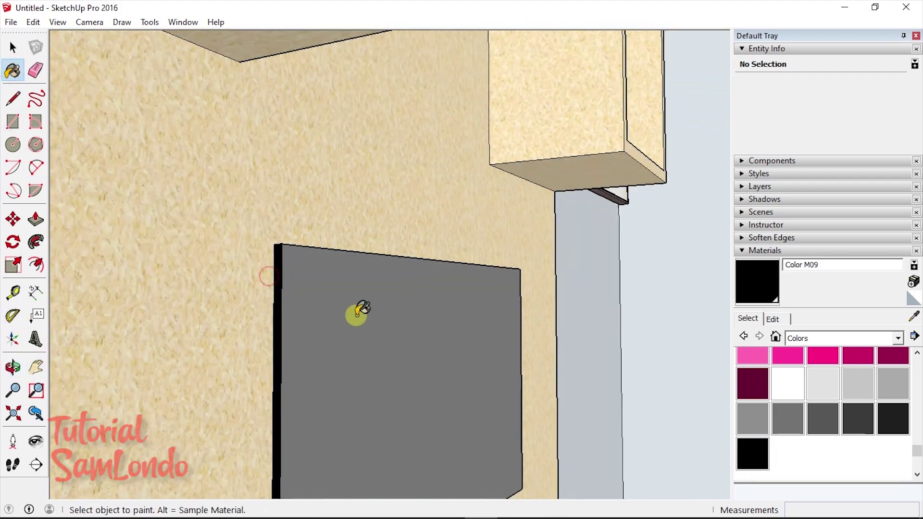
pyautogui.moveTo(356, 309)
pyautogui.mouseDown(button='middle')
pyautogui.moveTo(388, 279)
pyautogui.moveTo(288, 370)
pyautogui.mouseUp(button='middle')
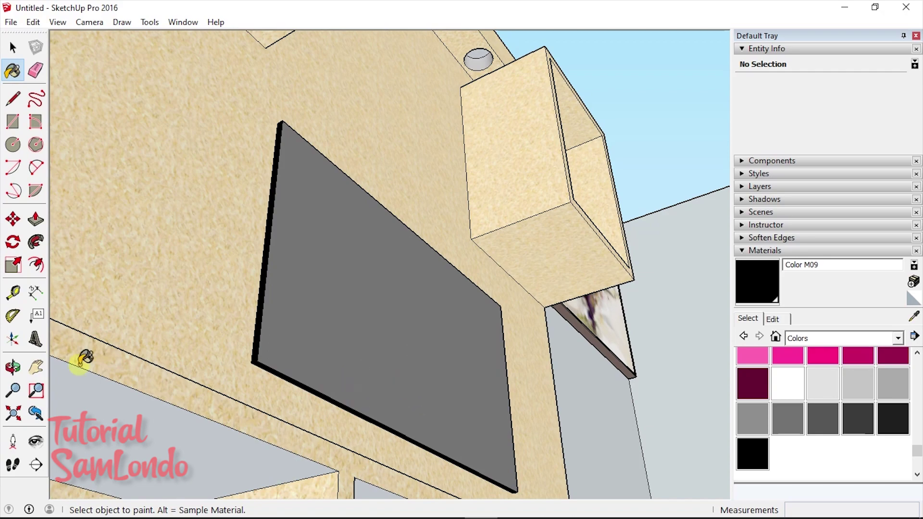
pyautogui.press('o')
pyautogui.moveTo(84, 358)
pyautogui.mouseDown()
pyautogui.moveTo(472, 342)
pyautogui.moveTo(470, 383)
pyautogui.mouseUp()
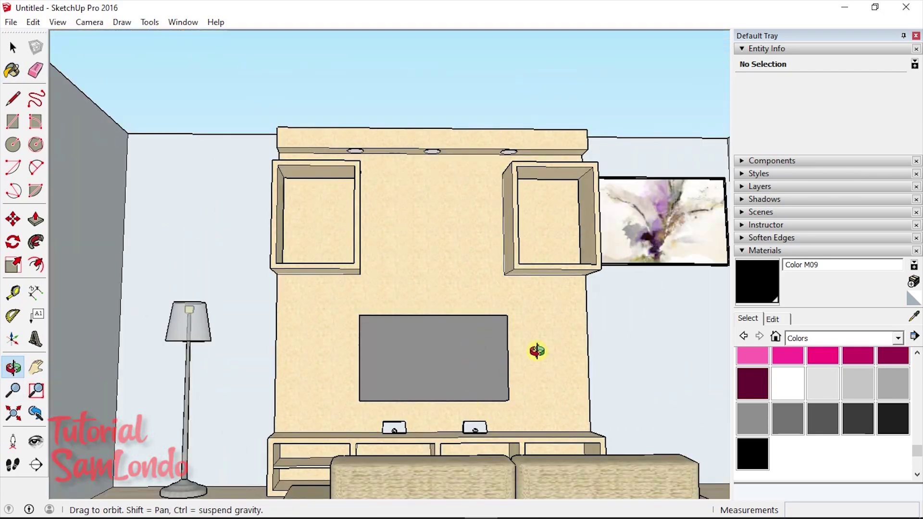
pyautogui.moveTo(537, 351)
pyautogui.mouseDown()
pyautogui.moveTo(326, 340)
pyautogui.moveTo(389, 362)
pyautogui.moveTo(480, 420)
pyautogui.moveTo(244, 392)
pyautogui.moveTo(203, 417)
pyautogui.mouseUp()
# Browse the Patterns and fabric libraries and choose Wallpaper Dog Bone
pyautogui.click(840, 338)
pyautogui.click(878, 243)
pyautogui.click(888, 338)
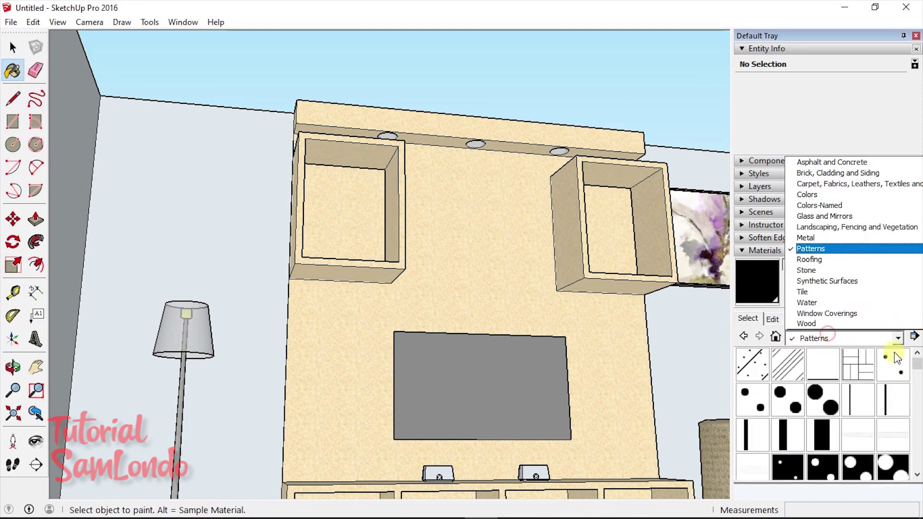
pyautogui.click(841, 187)
pyautogui.scroll(-1, 898, 440)
pyautogui.click(752, 423)
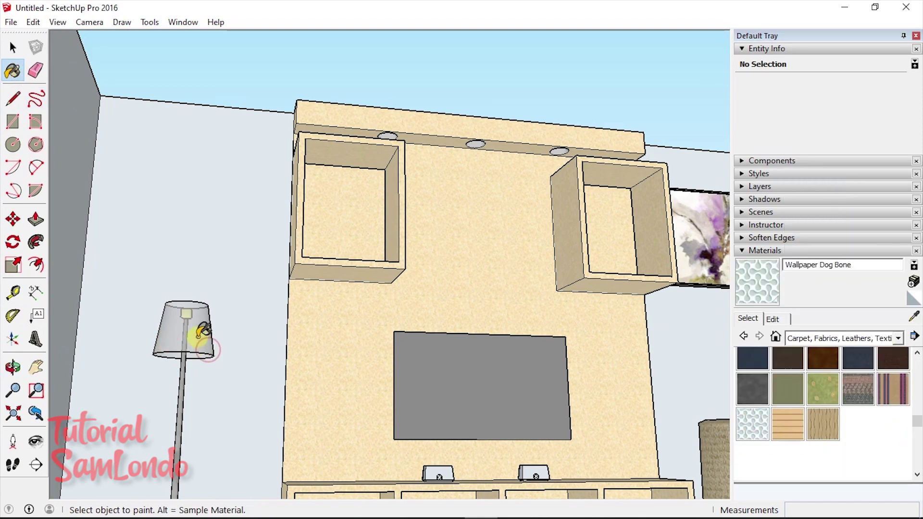
pyautogui.scroll(4, 200, 334)
pyautogui.click(893, 389)
pyautogui.click(752, 424)
pyautogui.scroll(-4, 202, 380)
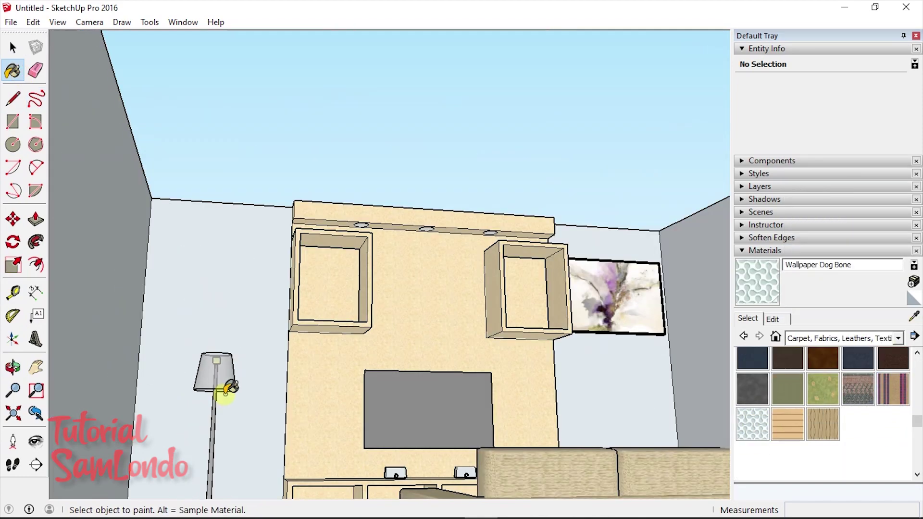
pyautogui.scroll(4, 223, 392)
# Apply Wallpaper Dog Bone to the wall section behind the floor lamp
pyautogui.moveTo(220, 398); pyautogui.dragTo(387, 395, button='middle')
pyautogui.moveTo(387, 395); pyautogui.dragTo(515, 433)
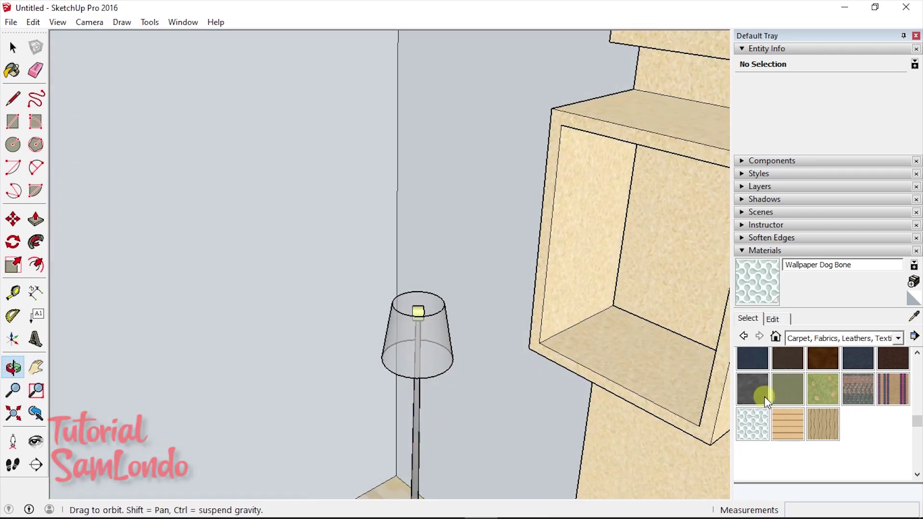
pyautogui.click(753, 389)
pyautogui.press('space')
pyautogui.click(418, 346)
pyautogui.click(752, 424)
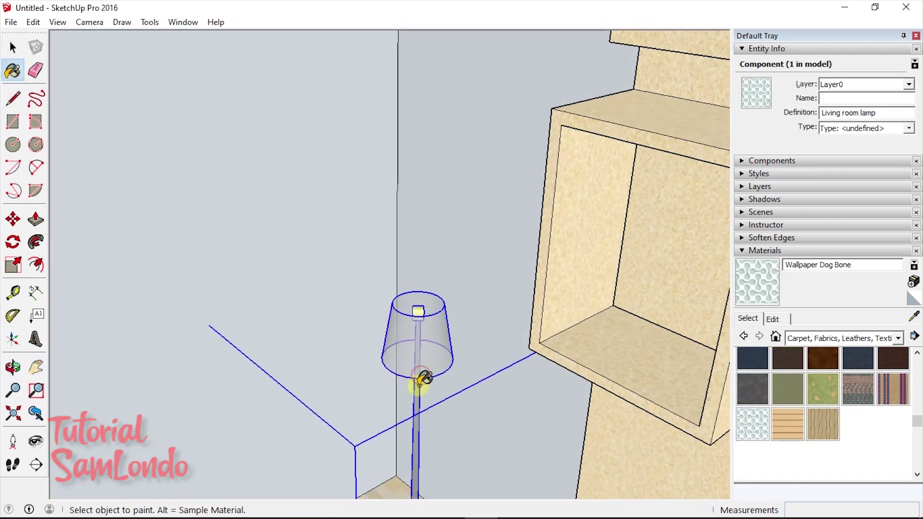
pyautogui.press('space')
pyautogui.moveTo(423, 381)
pyautogui.mouseDown(button='middle')
pyautogui.moveTo(461, 399)
pyautogui.moveTo(433, 385)
pyautogui.mouseUp(button='middle')
pyautogui.click(468, 370)
pyautogui.scroll(-3, 468, 370)
pyautogui.click(836, 338)
# Try Brick Antique 01 on the left and back walls, then undo it beside the painting
pyautogui.click(818, 271)
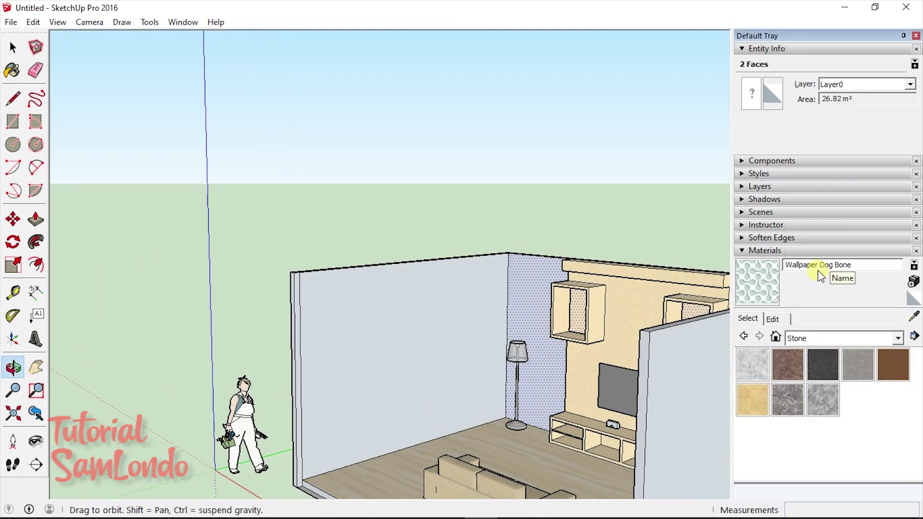
pyautogui.click(837, 338)
pyautogui.click(837, 174)
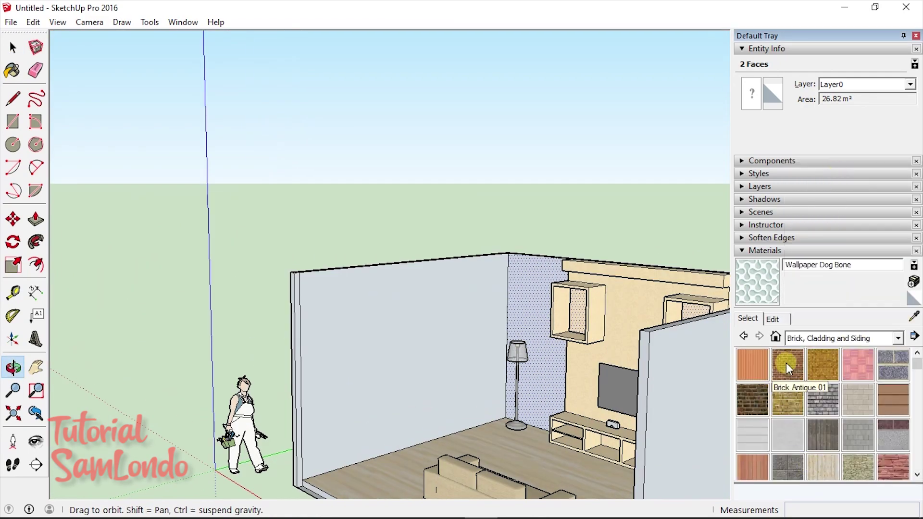
pyautogui.click(786, 362)
pyautogui.click(387, 367)
pyautogui.click(533, 375)
pyautogui.moveTo(709, 433); pyautogui.dragTo(700, 377, button='middle')
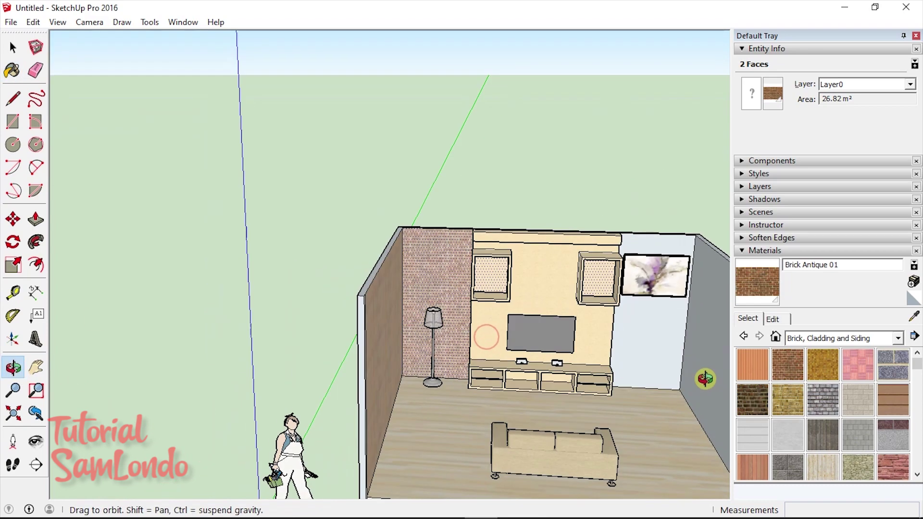
pyautogui.click(692, 375)
pyautogui.hotkey('ctrl', 'z')
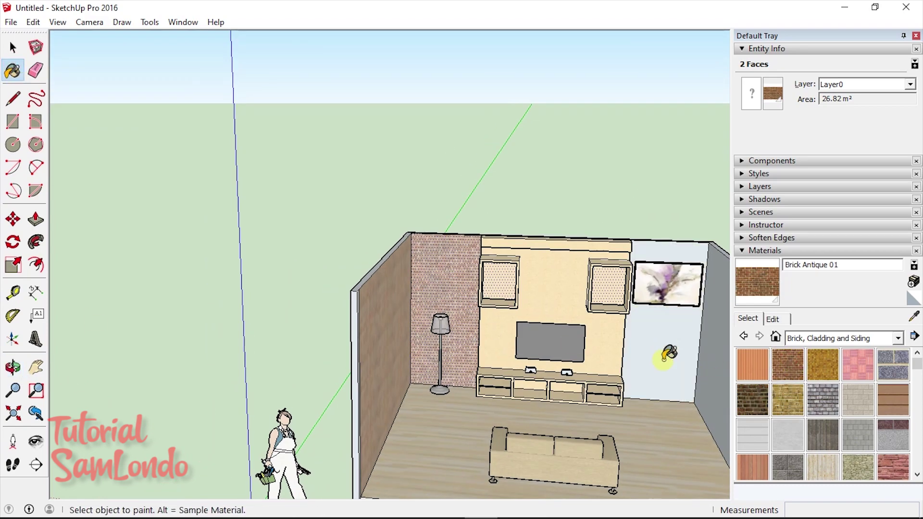
# Test Brick Rough Dark and Brick Rough Tan on the left wall
pyautogui.click(12, 367)
pyautogui.moveTo(384, 365); pyautogui.dragTo(313, 367)
pyautogui.click(753, 399)
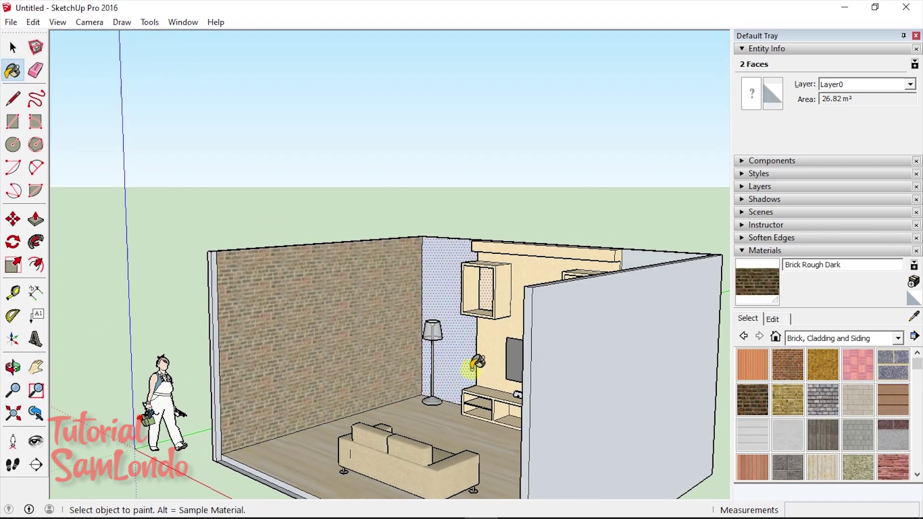
pyautogui.click(787, 399)
pyautogui.click(409, 332)
pyautogui.scroll(-2, 841, 439)
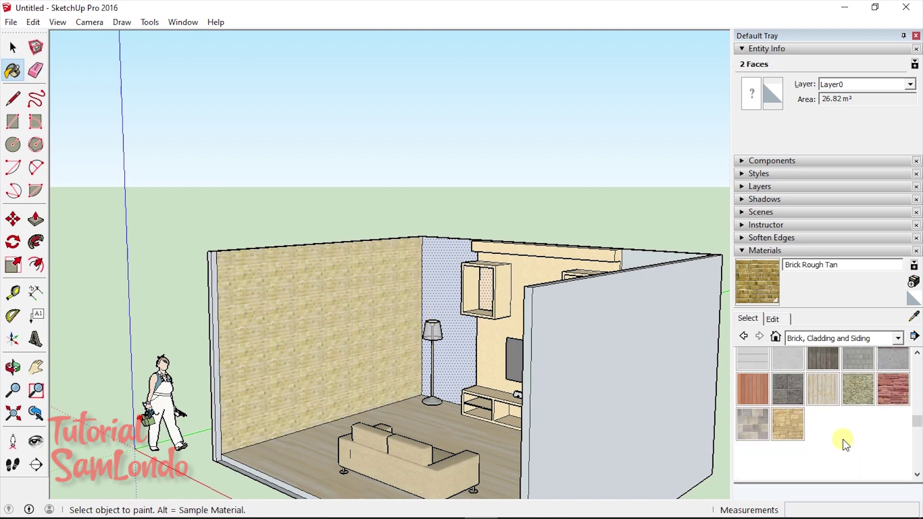
# Paint the left wall and the wall beside the painting in Stone Sandstone Ashlar Light
pyautogui.click(788, 424)
pyautogui.click(298, 361)
pyautogui.moveTo(456, 360); pyautogui.dragTo(618, 330)
pyautogui.press('b')
pyautogui.click(620, 331)
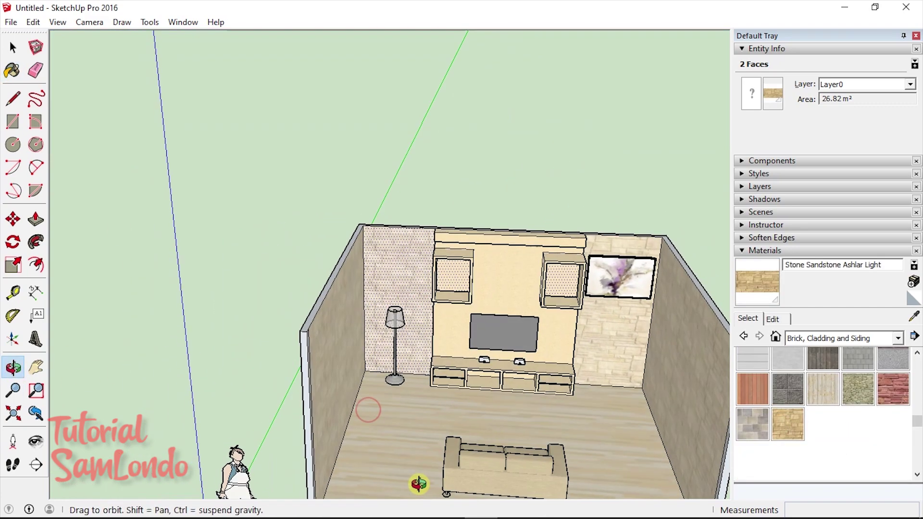
# Orbit to look down into the room and bring the Materials panel back
pyautogui.moveTo(568, 438); pyautogui.dragTo(495, 439, button='middle')
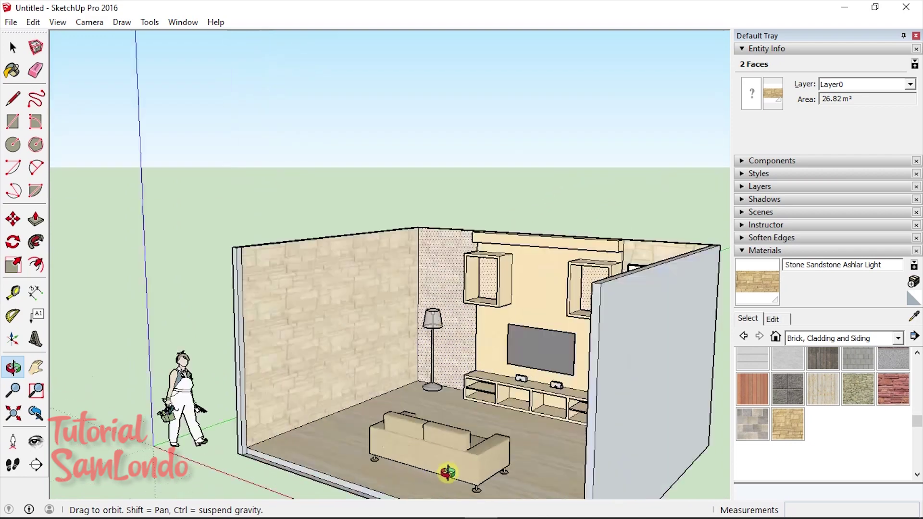
pyautogui.scroll(5, 751, 148)
pyautogui.moveTo(751, 148); pyautogui.dragTo(705, 328)
pyautogui.click(182, 22)
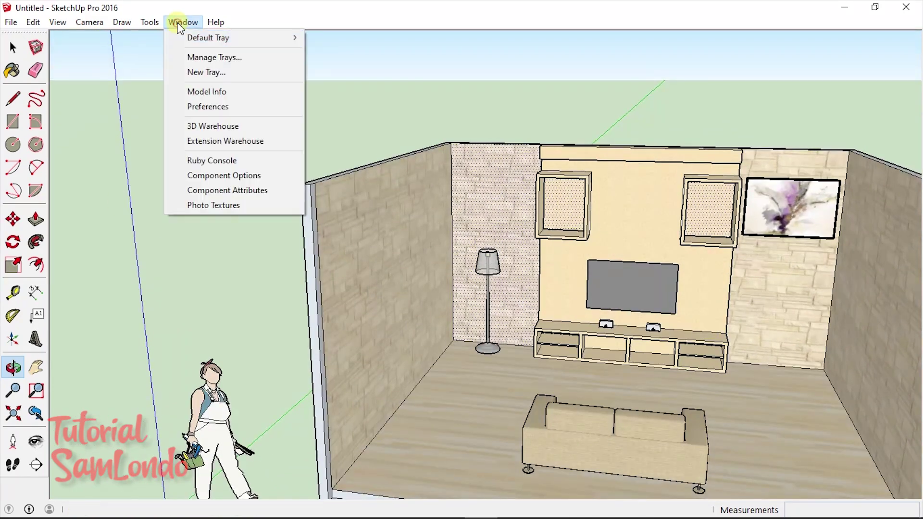
pyautogui.click(370, 89)
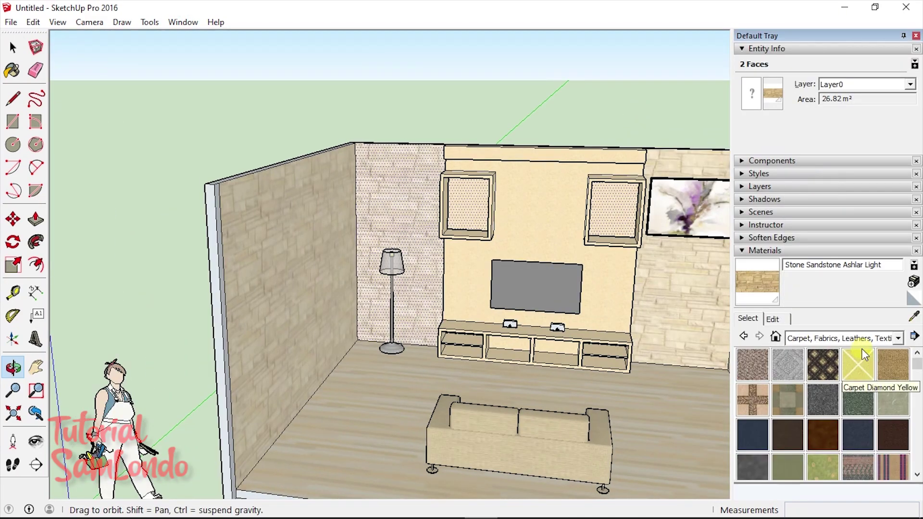
pyautogui.click(13, 368)
# Look down onto the floor and measure across it with the Tape Measure
pyautogui.moveTo(269, 337); pyautogui.dragTo(356, 452)
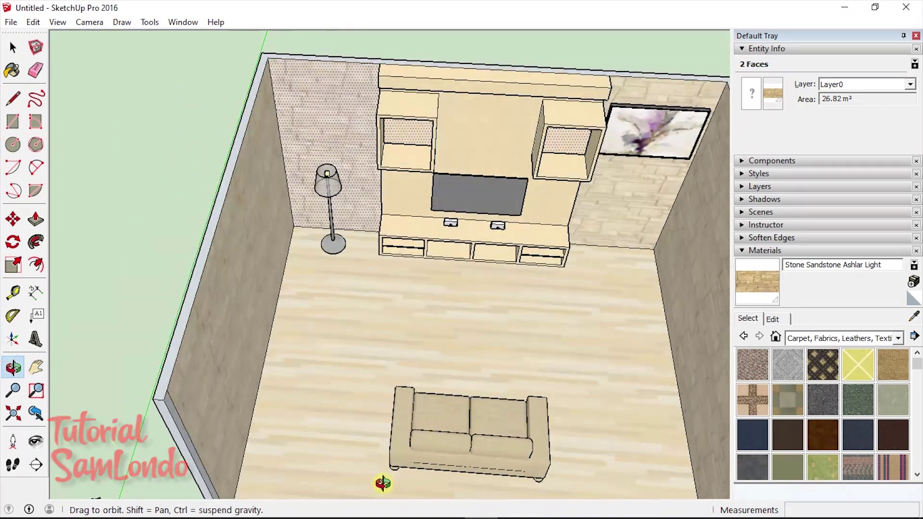
pyautogui.click(13, 144)
pyautogui.click(13, 292)
pyautogui.click(270, 330)
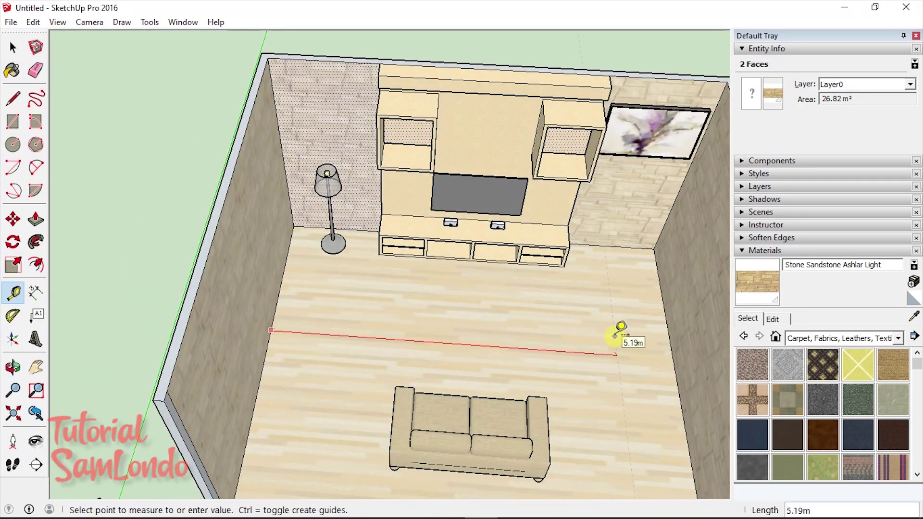
pyautogui.click(13, 98)
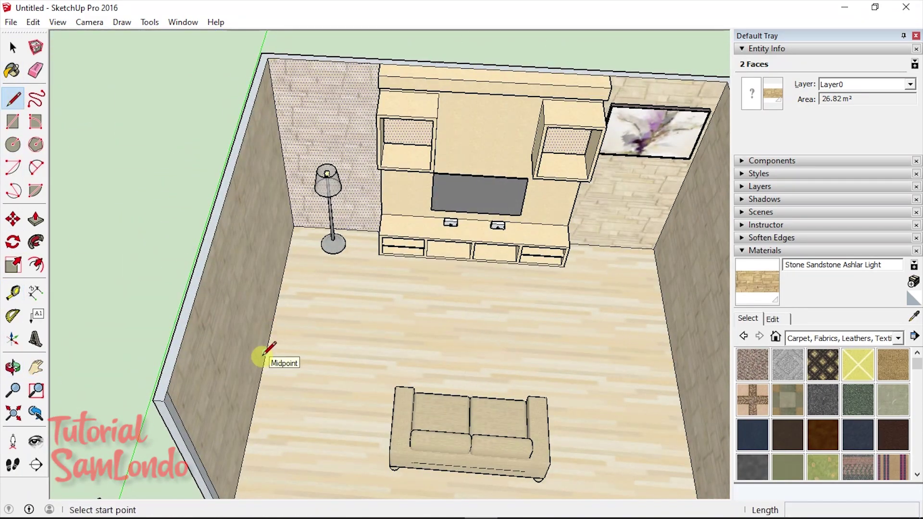
pyautogui.press('o')
pyautogui.moveTo(449, 320); pyautogui.dragTo(582, 243)
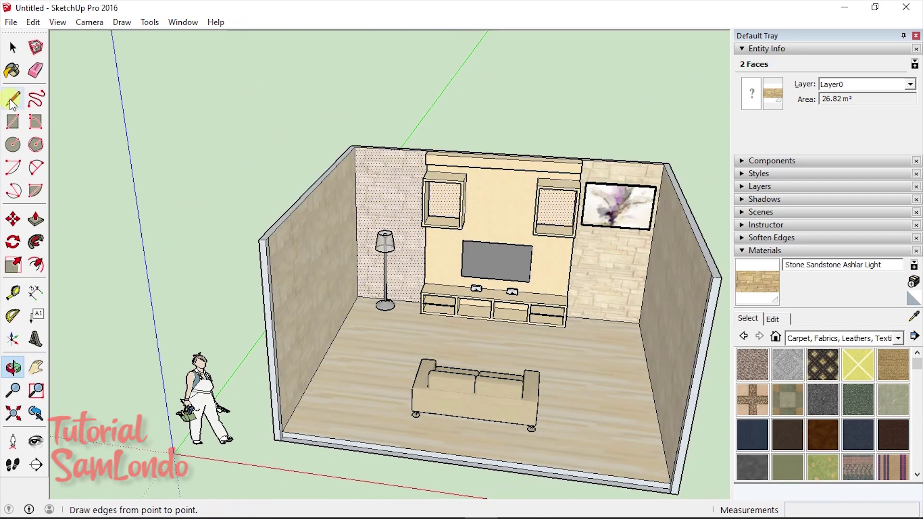
# Measure the floor again and start a centre guide line from the front floor-edge midpoint
pyautogui.click(13, 292)
pyautogui.click(326, 353)
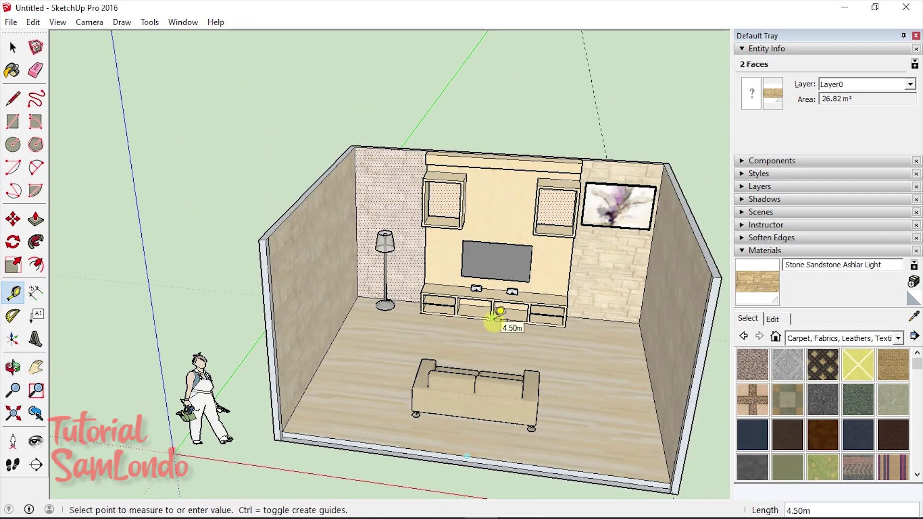
pyautogui.click(14, 105)
pyautogui.click(469, 454)
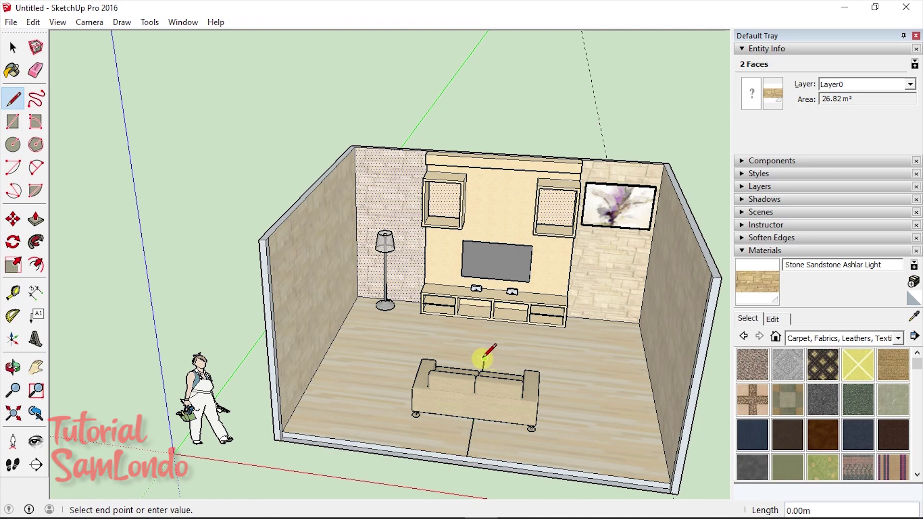
pyautogui.moveTo(399, 216); pyautogui.dragTo(402, 343, button='middle')
pyautogui.scroll(5, 423, 306)
# Draw a 1 m circle on the floor, erase the guide line, and paint it with carpet
pyautogui.press('c')
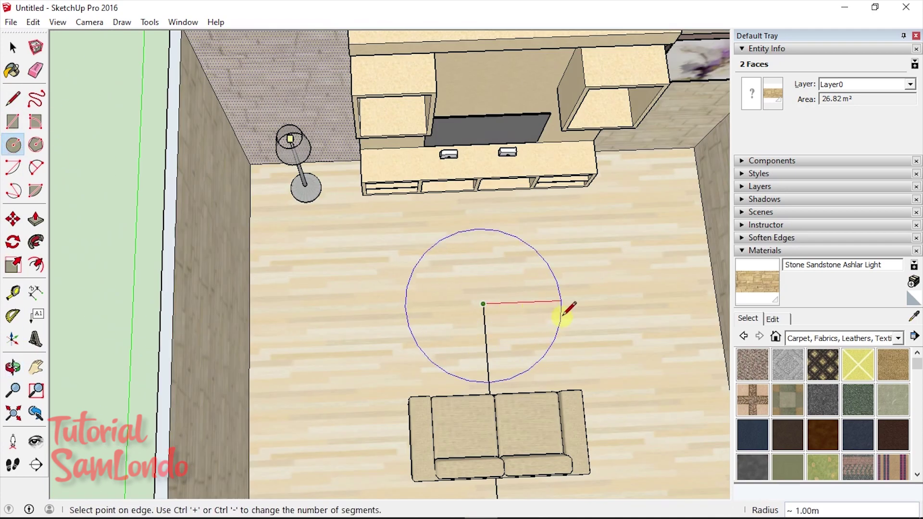
pyautogui.click(830, 373)
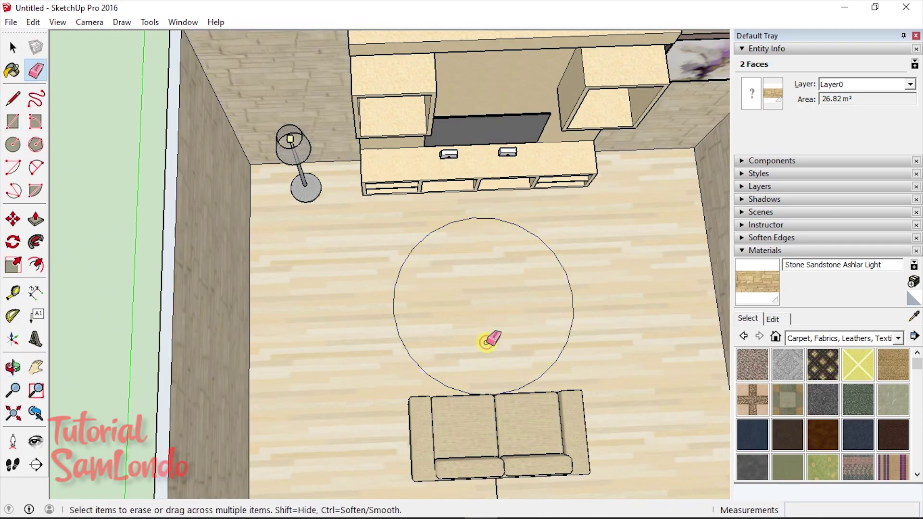
pyautogui.click(486, 311)
pyautogui.moveTo(71, 246)
pyautogui.mouseDown(button='middle')
pyautogui.moveTo(299, 270)
pyautogui.moveTo(502, 391)
pyautogui.moveTo(505, 333)
pyautogui.mouseUp(button='middle')
pyautogui.scroll(-5, 505, 333)
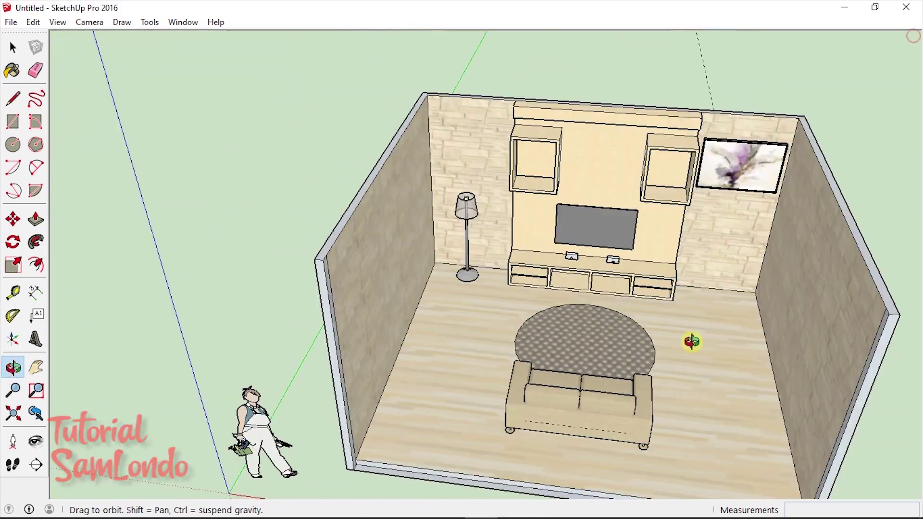
pyautogui.moveTo(691, 340)
pyautogui.mouseDown()
pyautogui.moveTo(587, 383)
pyautogui.moveTo(229, 478)
pyautogui.moveTo(536, 321)
pyautogui.moveTo(675, 412)
pyautogui.mouseUp()
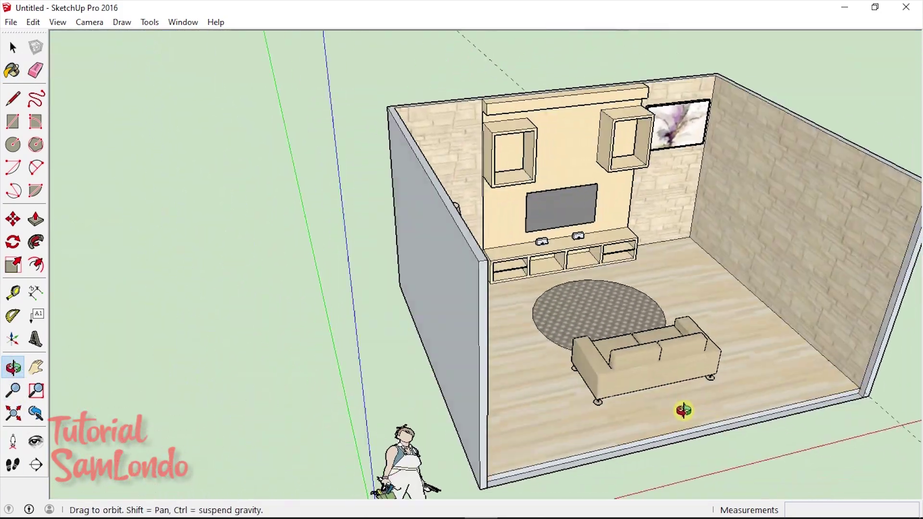
# Paint the floor with Wood Floor Dark from the Wood materials
pyautogui.press('b')
pyautogui.click(898, 338)
pyautogui.click(817, 326)
pyautogui.click(893, 364)
pyautogui.click(655, 454)
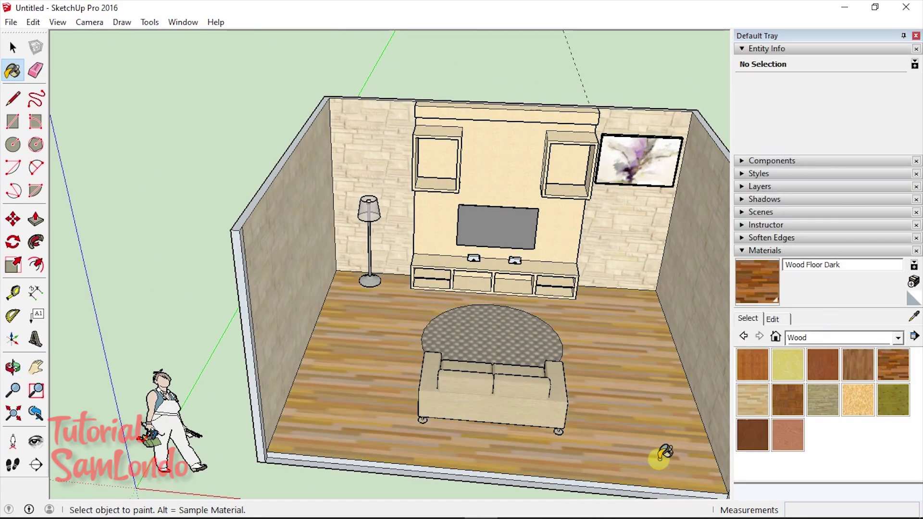
# Test Upholstery Striped Multi-Colored and Leaf Squares Tan on the rug, settling on Carpet Diamond Olive
pyautogui.click(898, 337)
pyautogui.click(823, 267)
pyautogui.click(894, 465)
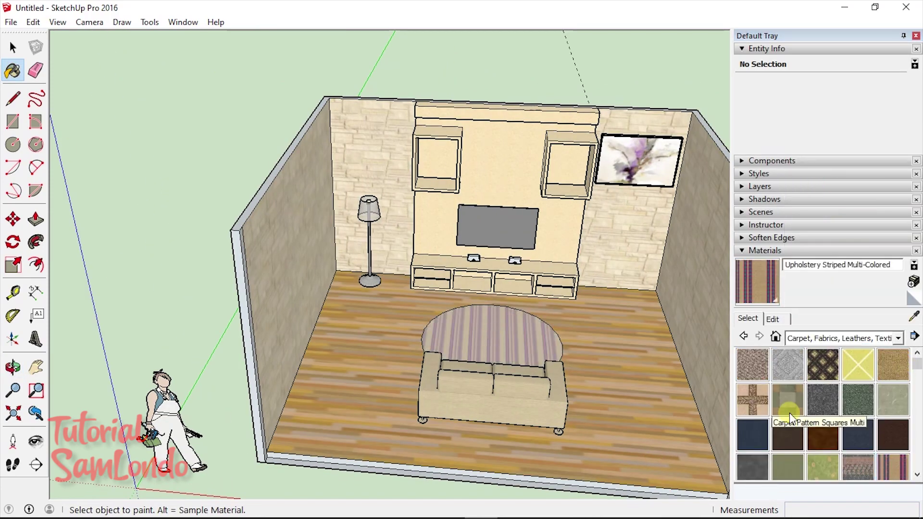
pyautogui.click(752, 399)
pyautogui.moveTo(681, 392); pyautogui.dragTo(514, 481, button='middle')
pyautogui.scroll(5, 498, 332)
pyautogui.moveTo(498, 332); pyautogui.dragTo(440, 312)
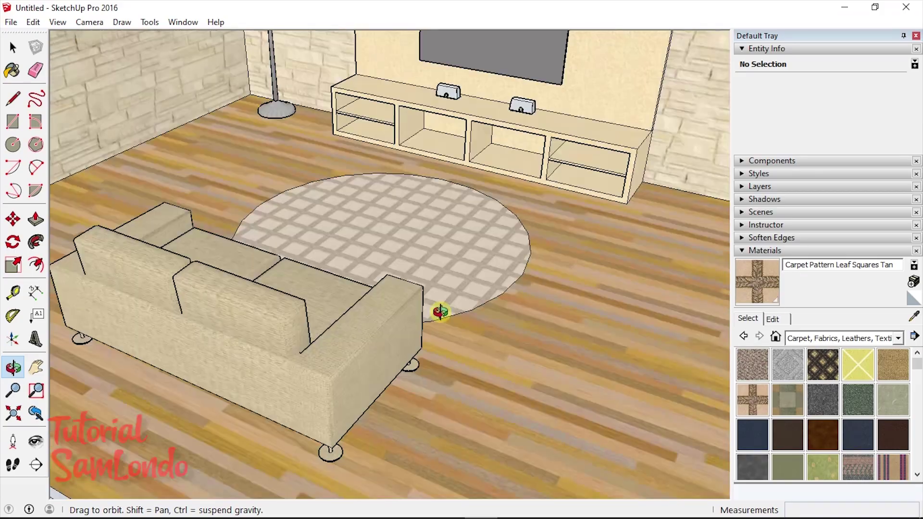
pyautogui.click(830, 372)
pyautogui.click(405, 266)
# Orbit past the lamp to a close view of the TV stand
pyautogui.scroll(-3, 412, 212)
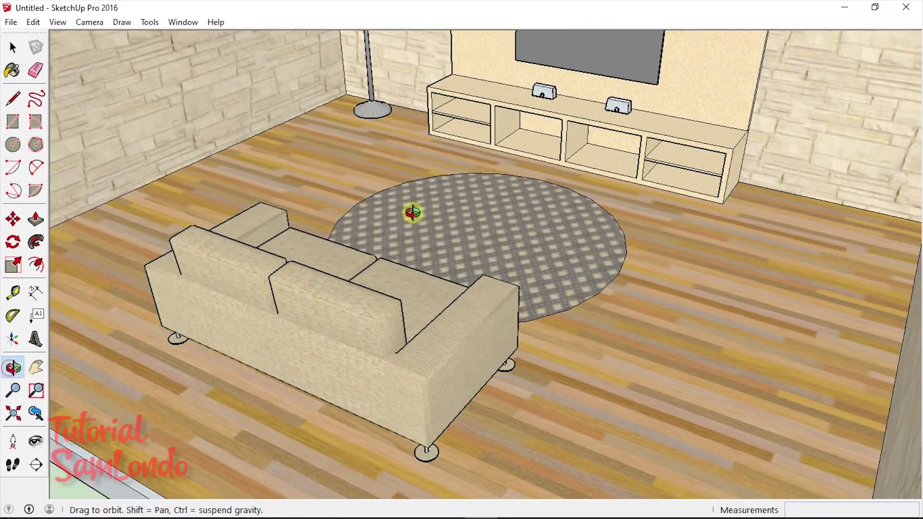
pyautogui.scroll(-3, 134, 319)
pyautogui.moveTo(134, 319); pyautogui.dragTo(391, 377, button='middle')
pyautogui.scroll(5, 375, 347)
pyautogui.moveTo(375, 347)
pyautogui.mouseDown()
pyautogui.moveTo(527, 330)
pyautogui.moveTo(361, 284)
pyautogui.mouseUp()
pyautogui.scroll(3, 577, 212)
pyautogui.moveTo(577, 212); pyautogui.dragTo(433, 114)
pyautogui.scroll(-5, 574, 330)
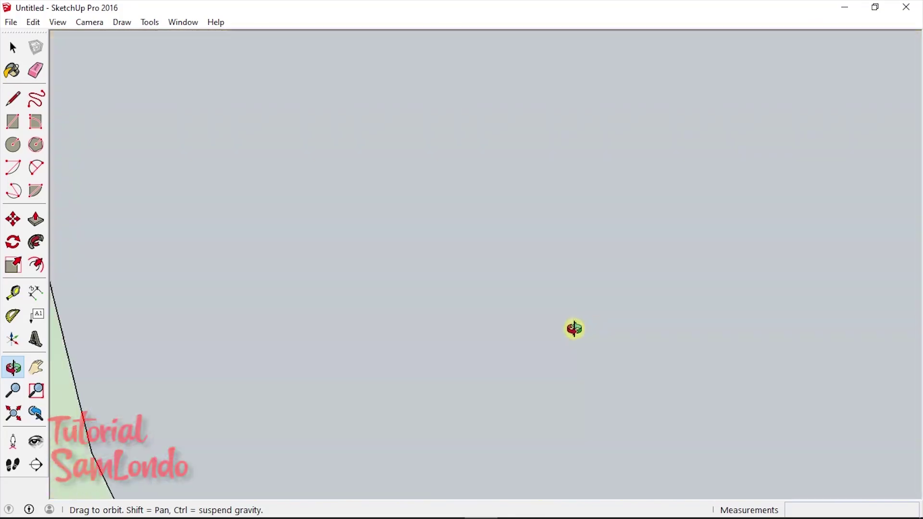